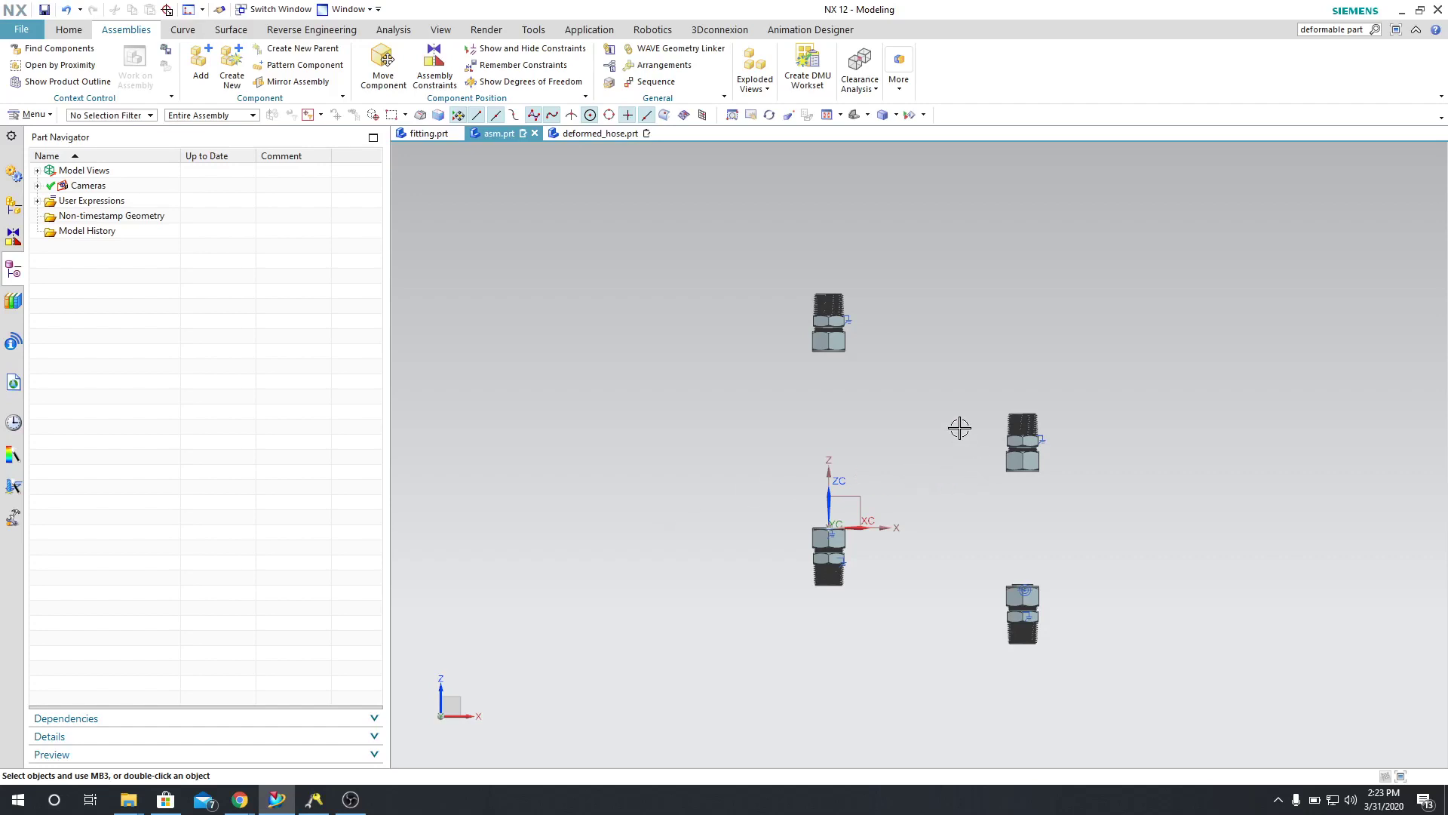
Step: Orbit around the four fittings and display the Assembly Navigator listing fittings, deformed_hose and 6 constraints
{"action": "middle_click_drag", "start_coordinate": [957, 427], "coordinate": [776, 355]}
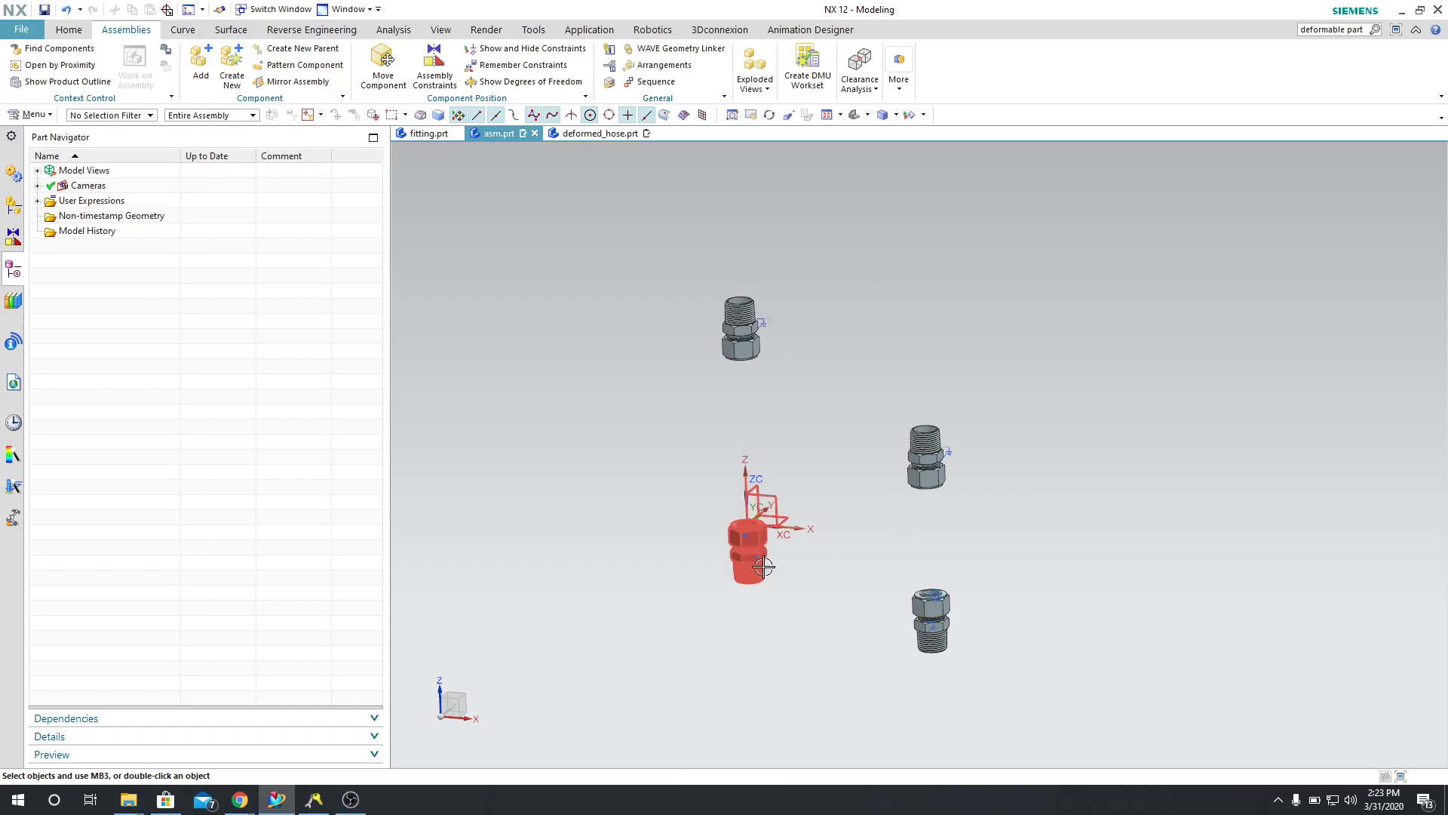
{"action": "middle_click_drag", "start_coordinate": [857, 595], "coordinate": [808, 604]}
{"action": "middle_click_drag", "start_coordinate": [818, 410], "coordinate": [810, 338]}
{"action": "left_click", "coordinate": [12, 205]}
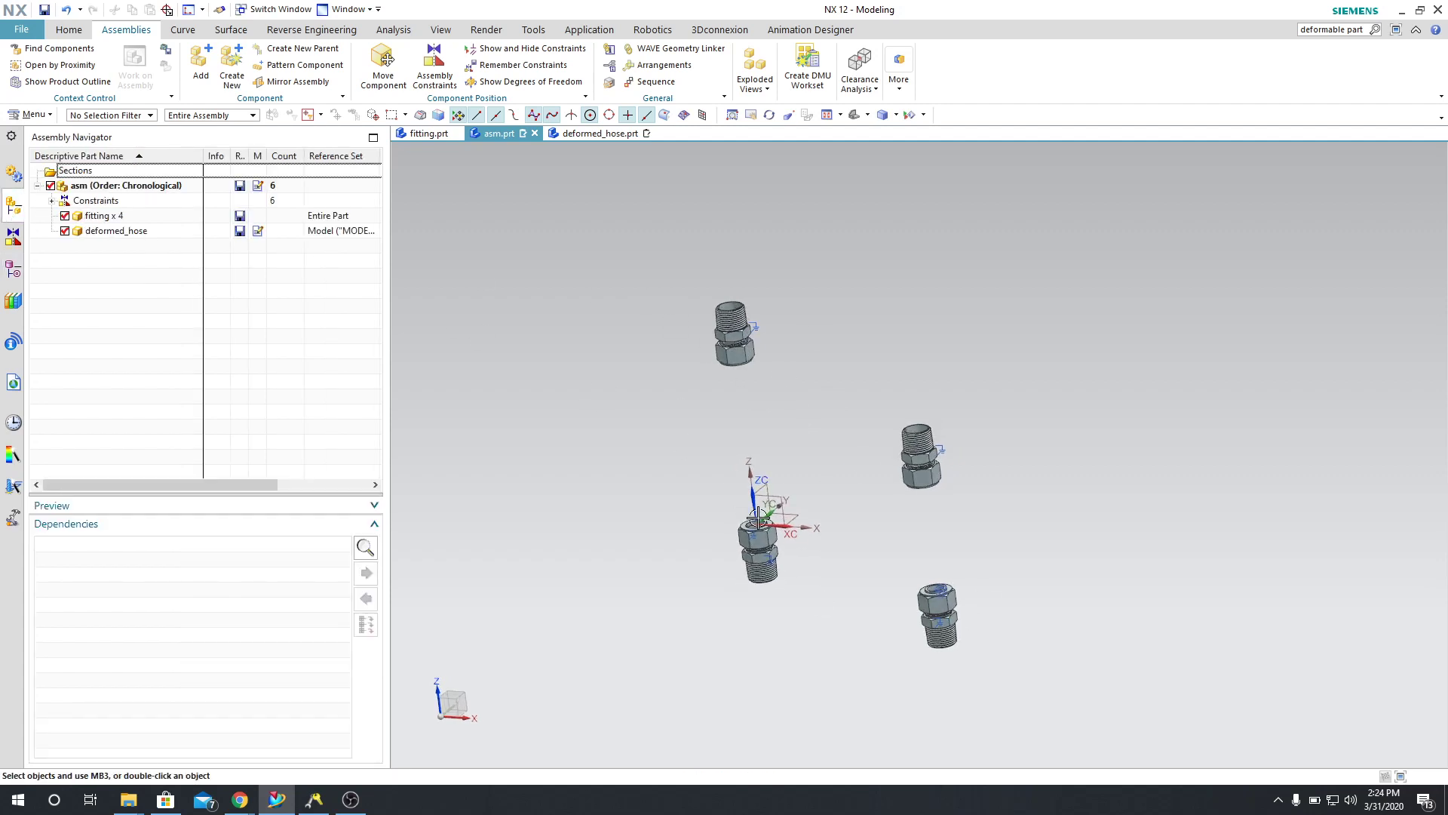
{"action": "middle_click_drag", "start_coordinate": [800, 531], "coordinate": [798, 490]}
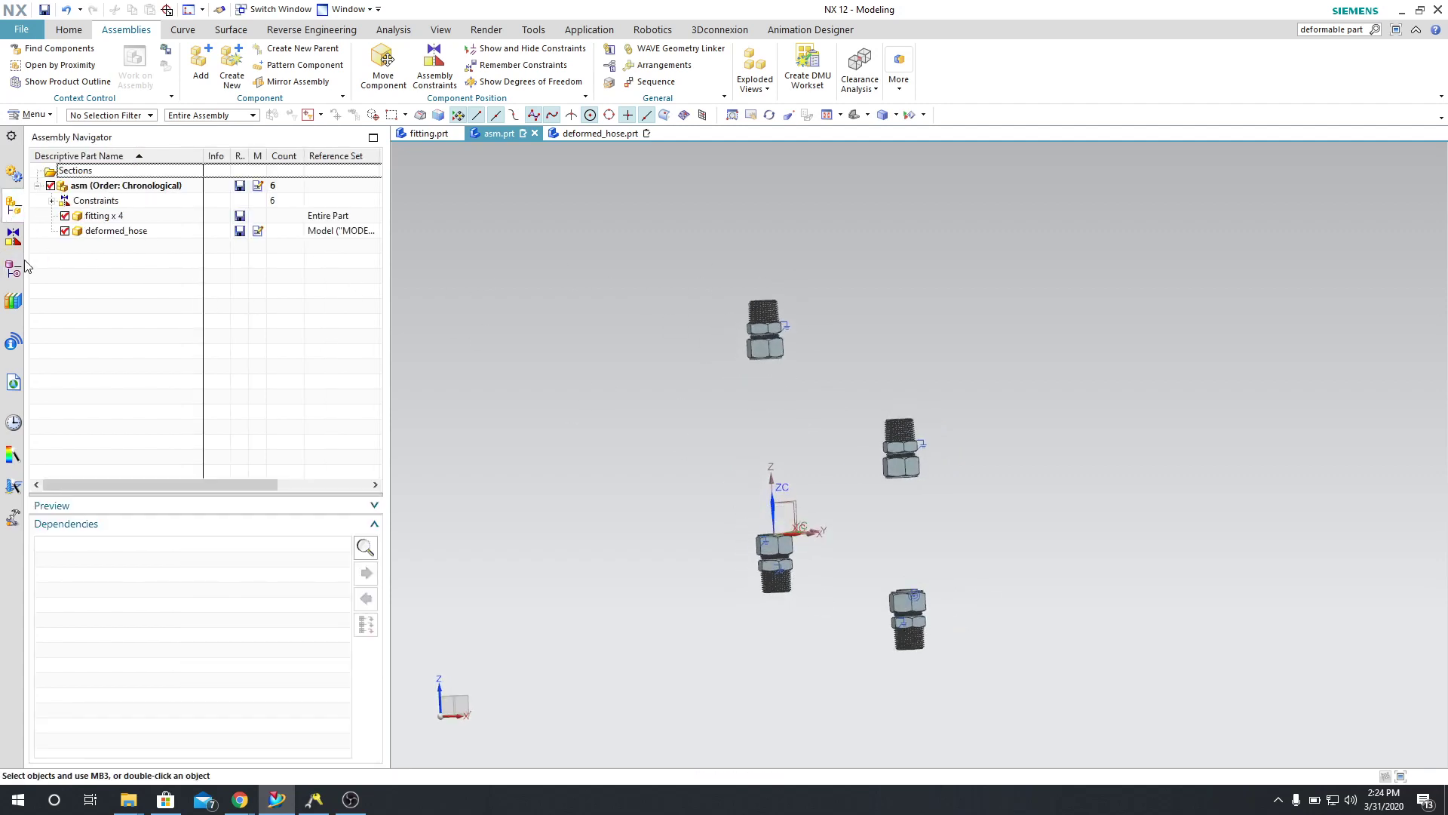
Step: Delete deformed_hose from the Assembly Navigator, confirming removal of its constraint, leaving 5 constraints
{"action": "left_click", "coordinate": [94, 231]}
{"action": "right_click", "coordinate": [96, 232]}
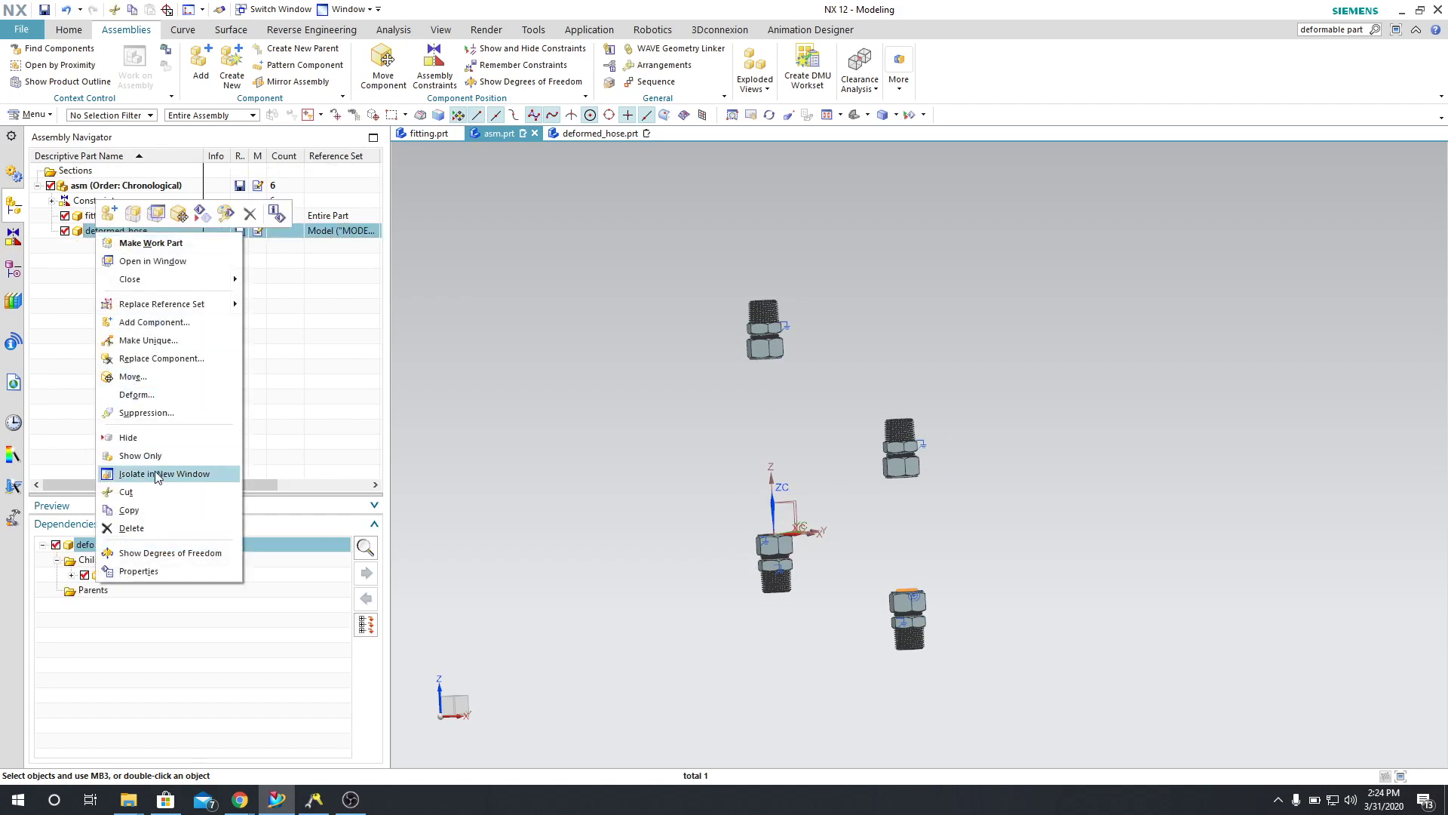
{"action": "left_click", "coordinate": [151, 528]}
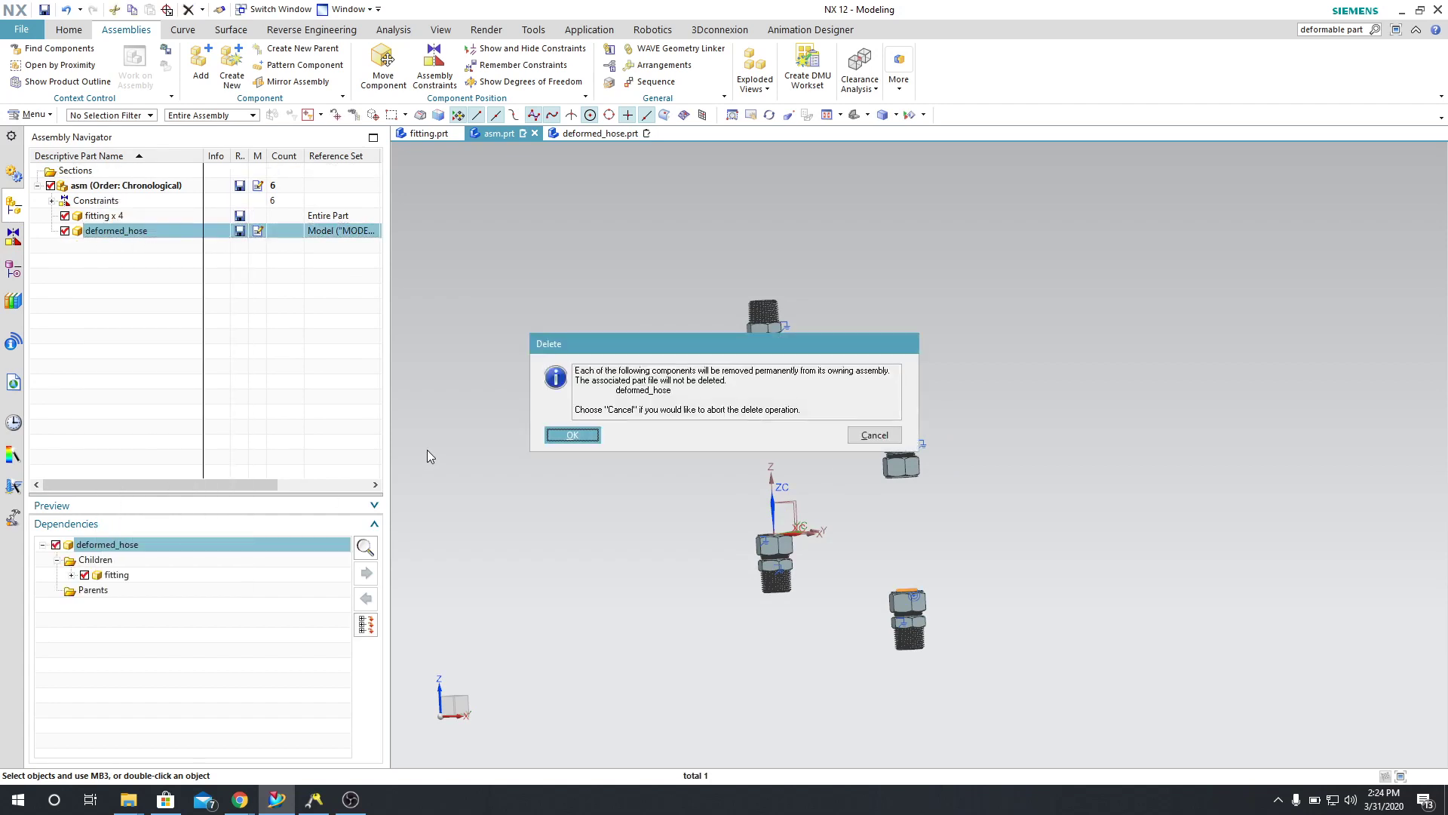
{"action": "left_click", "coordinate": [572, 435]}
{"action": "left_click", "coordinate": [607, 421]}
{"action": "middle_click_drag", "start_coordinate": [608, 423], "coordinate": [812, 440]}
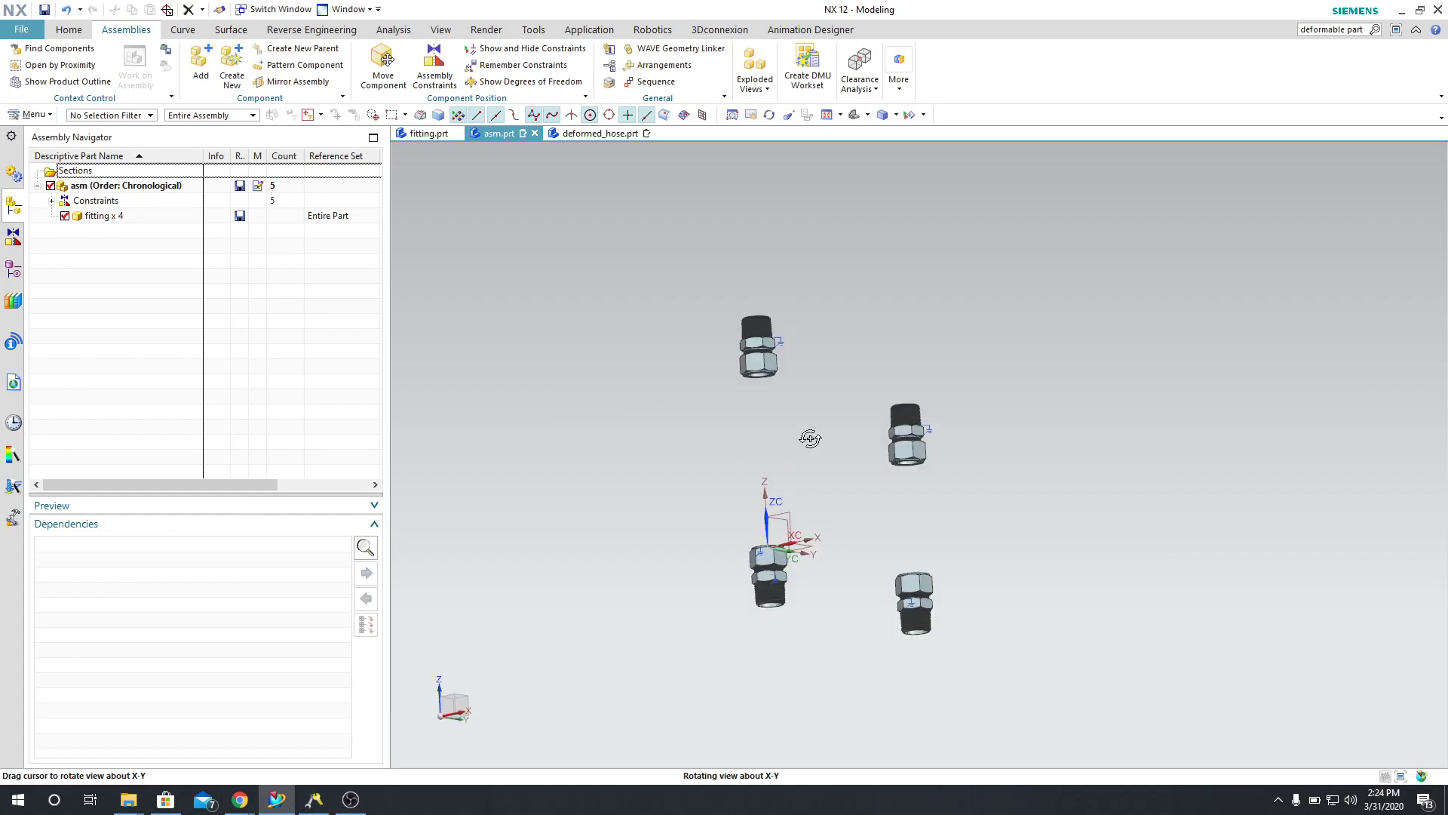
{"action": "scroll", "coordinate": [776, 410], "scroll_direction": "up", "scroll_amount": 3}
{"action": "scroll", "coordinate": [745, 361], "scroll_direction": "down", "scroll_amount": 3}
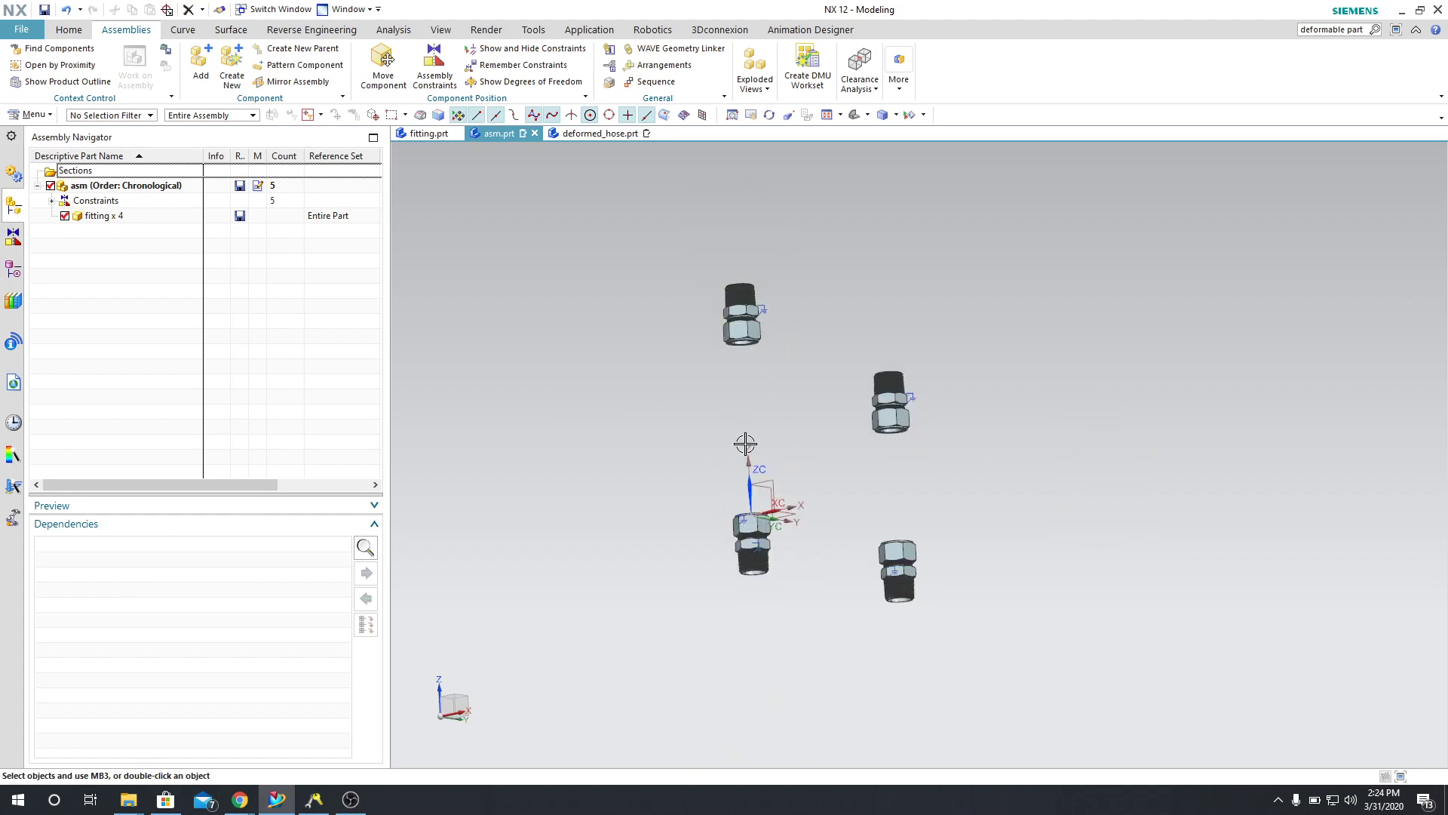
Step: Orbit the four-fitting assembly to show the threaded ends, then select and deselect the fitting x 4 row
{"action": "middle_click_drag", "start_coordinate": [701, 409], "coordinate": [686, 482]}
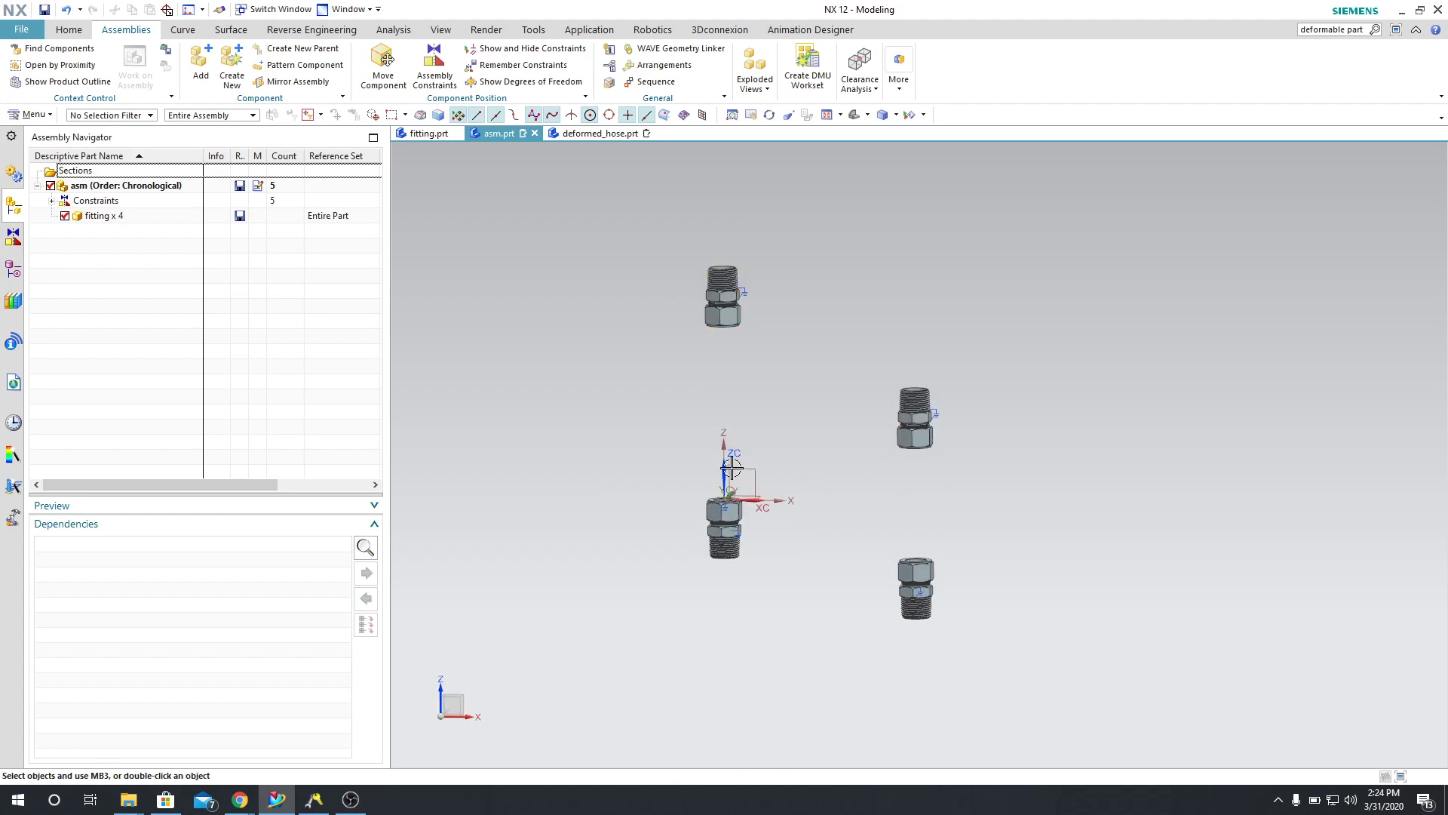
{"action": "middle_click_drag", "start_coordinate": [724, 528], "coordinate": [719, 542]}
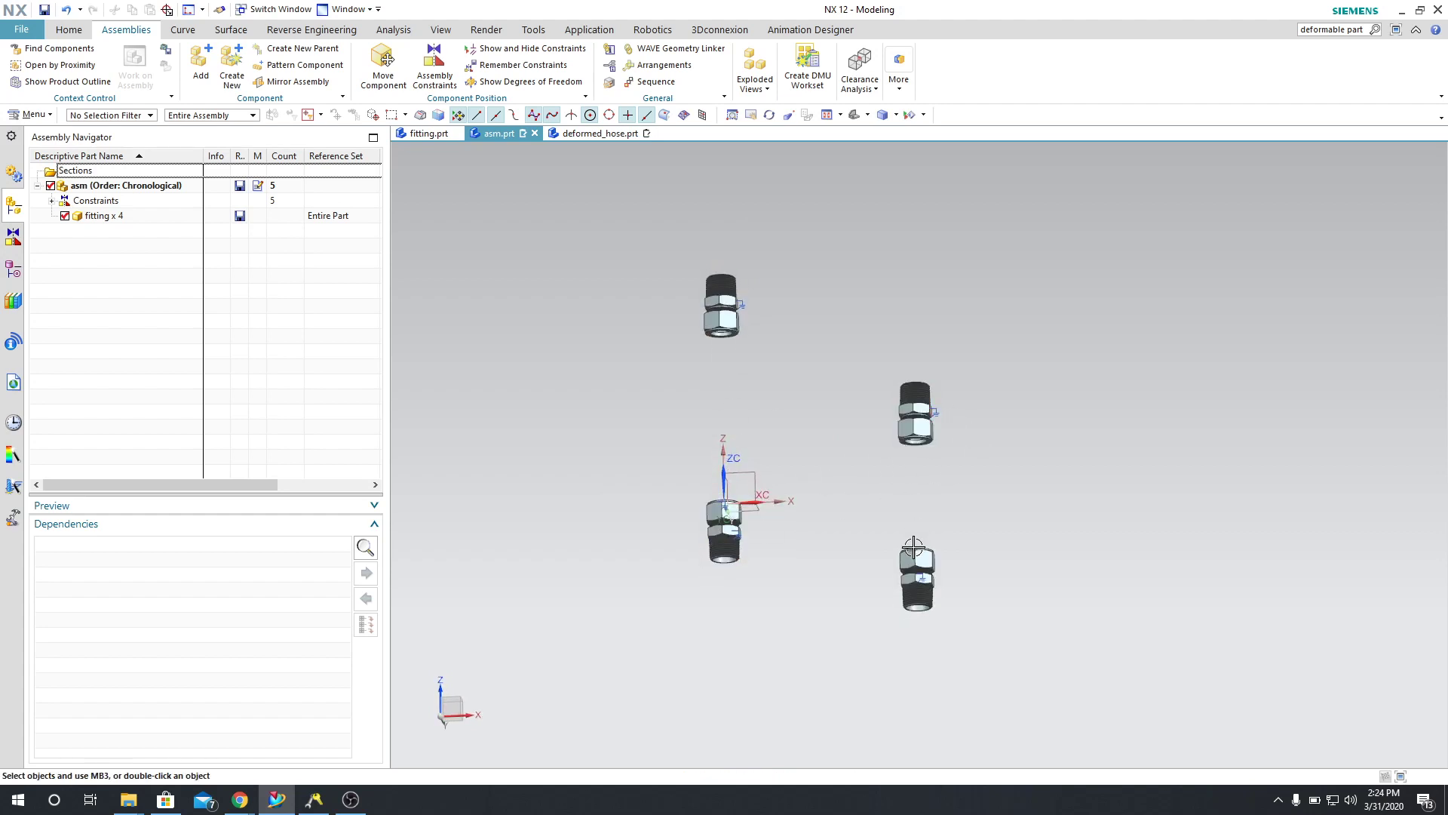
{"action": "middle_click_drag", "start_coordinate": [855, 367], "coordinate": [823, 407]}
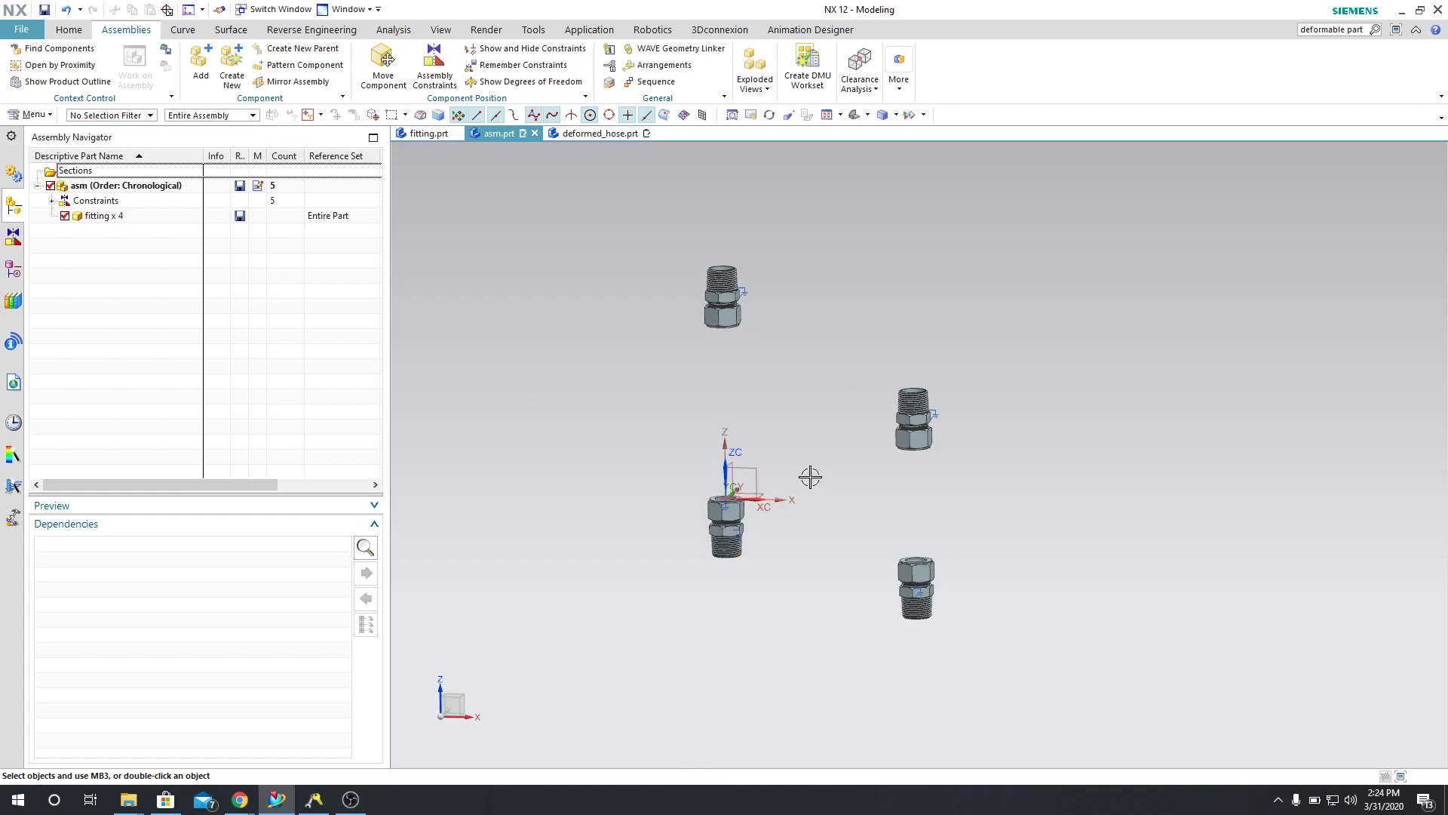
{"action": "mouse_move", "coordinate": [808, 478]}
{"action": "middle_mouse_down"}
{"action": "mouse_move", "coordinate": [830, 472]}
{"action": "mouse_move", "coordinate": [808, 459]}
{"action": "middle_mouse_up"}
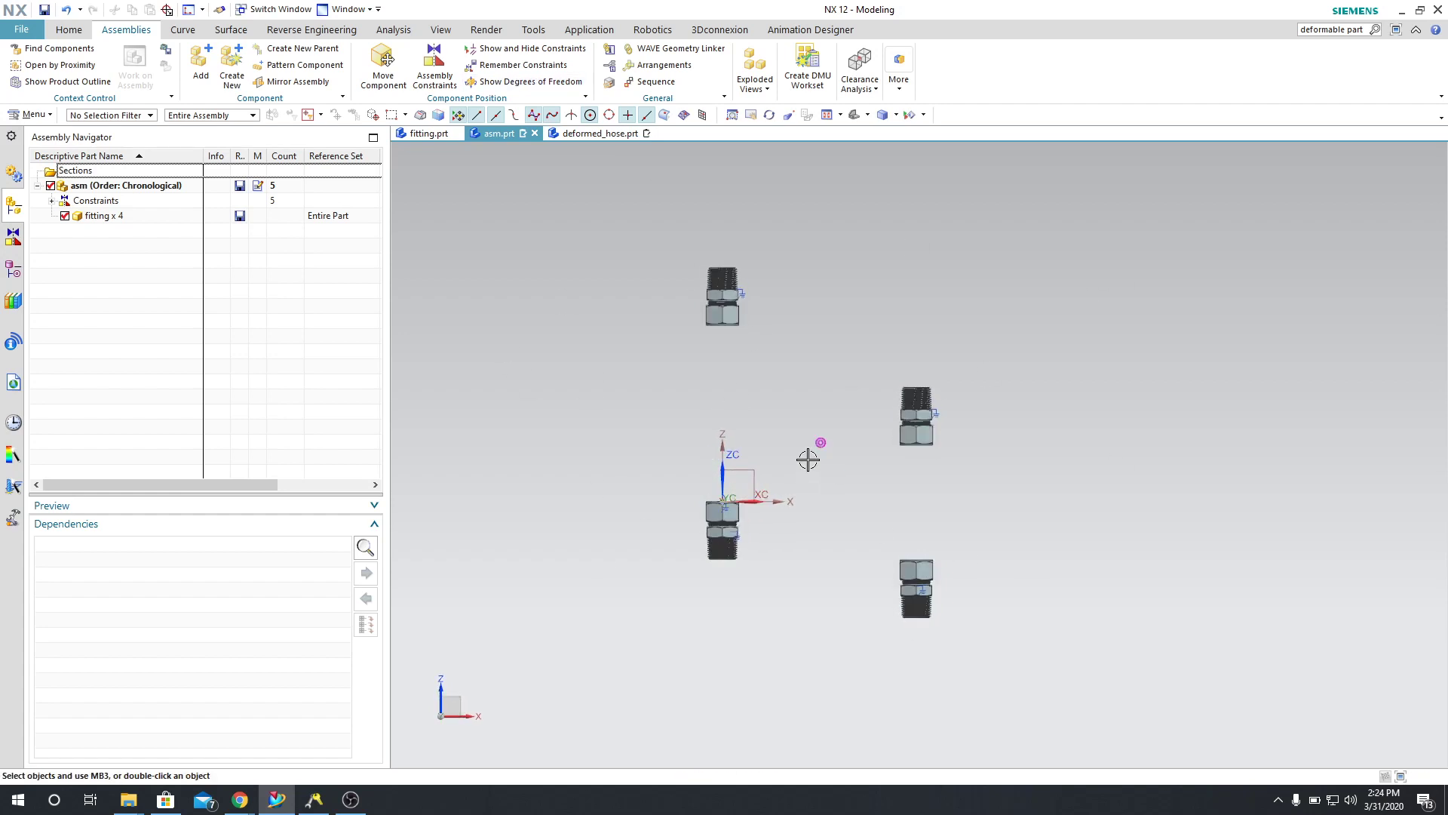
{"action": "left_click", "coordinate": [102, 219]}
{"action": "left_click", "coordinate": [824, 395]}
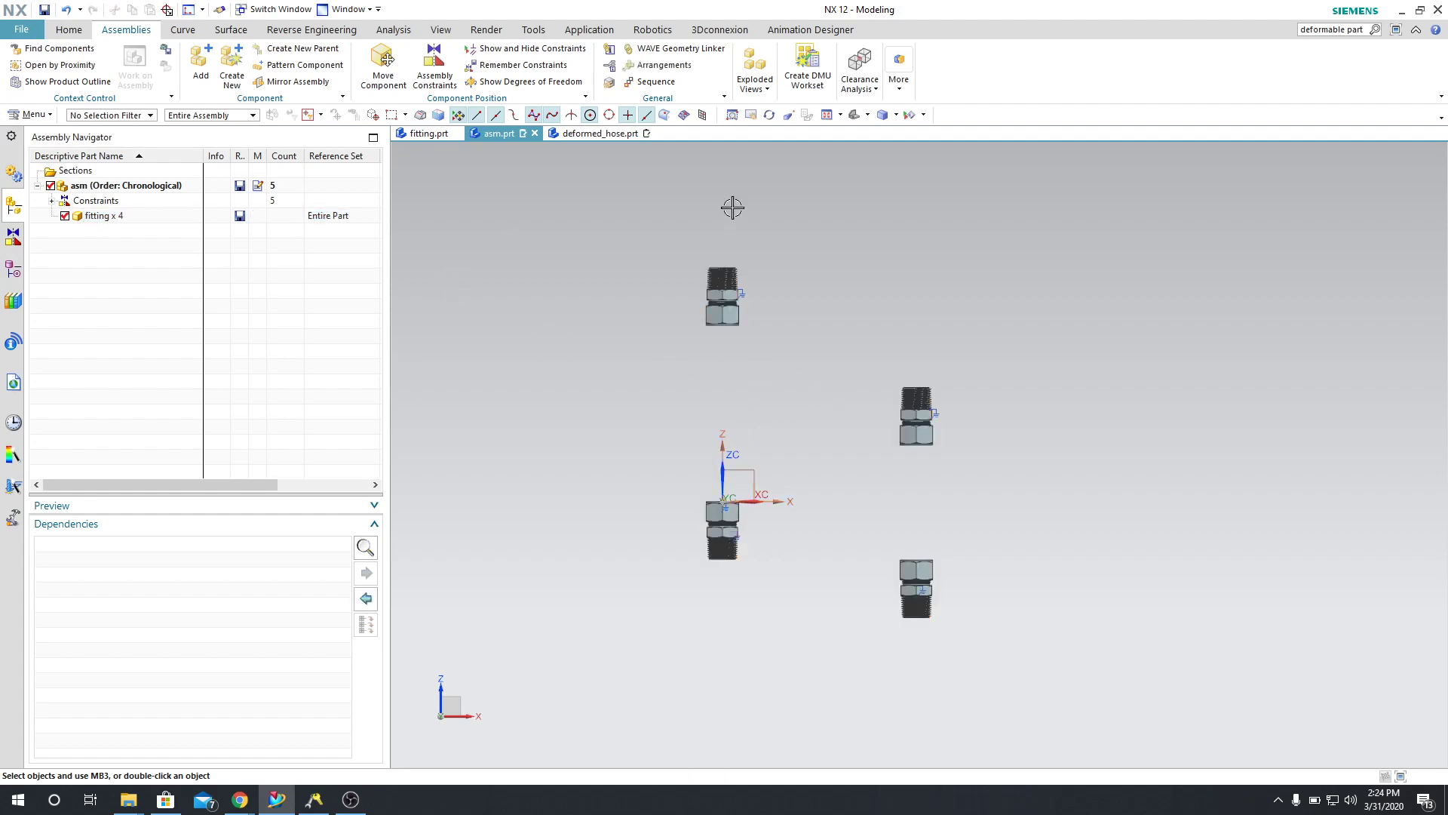
Step: Switch to deformed_hose.prt and edit Extrude (1) from the Part Navigator, reviewing its section sketch
{"action": "left_click", "coordinate": [589, 136]}
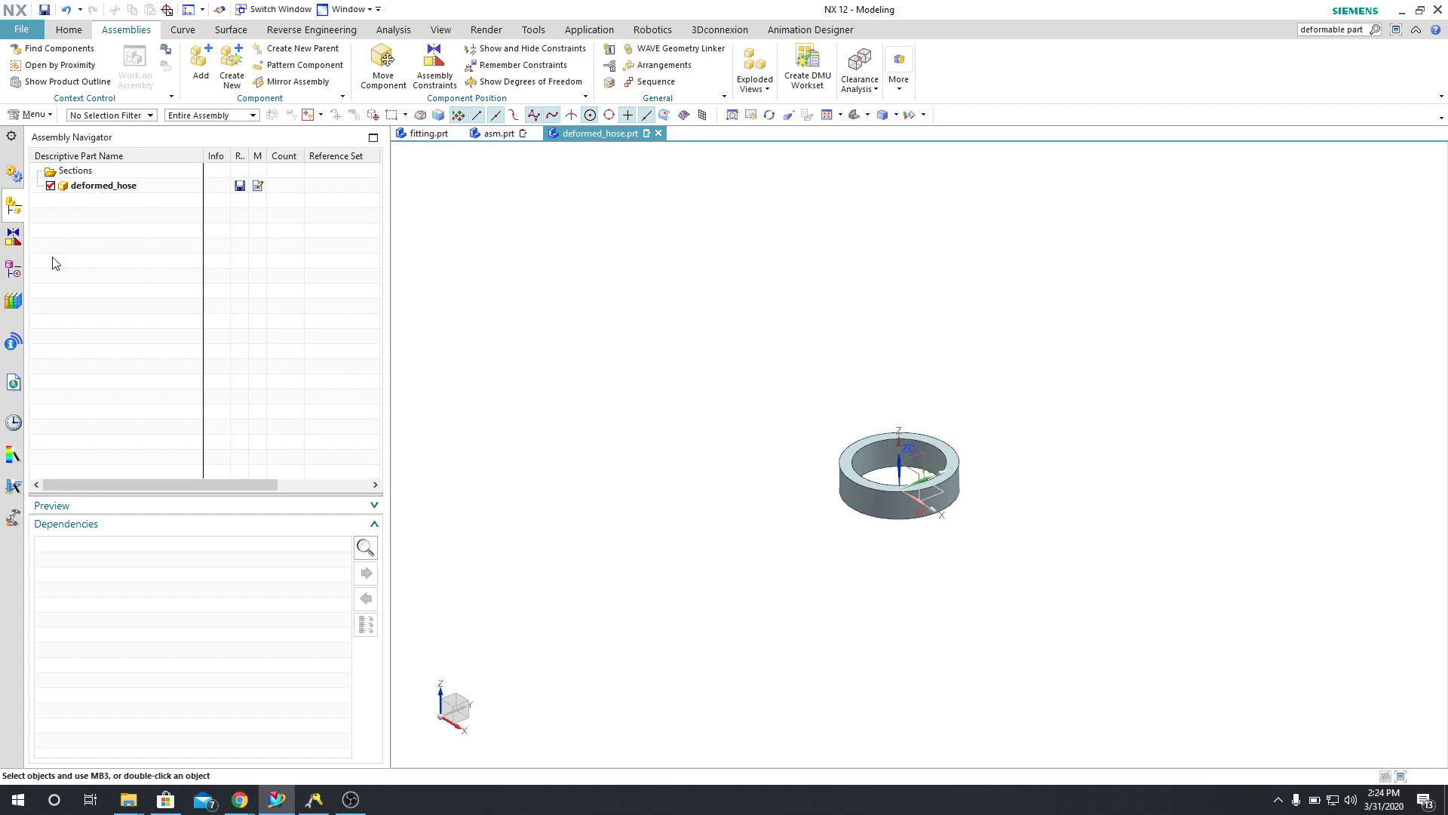
{"action": "left_click", "coordinate": [13, 269]}
{"action": "left_click", "coordinate": [113, 246]}
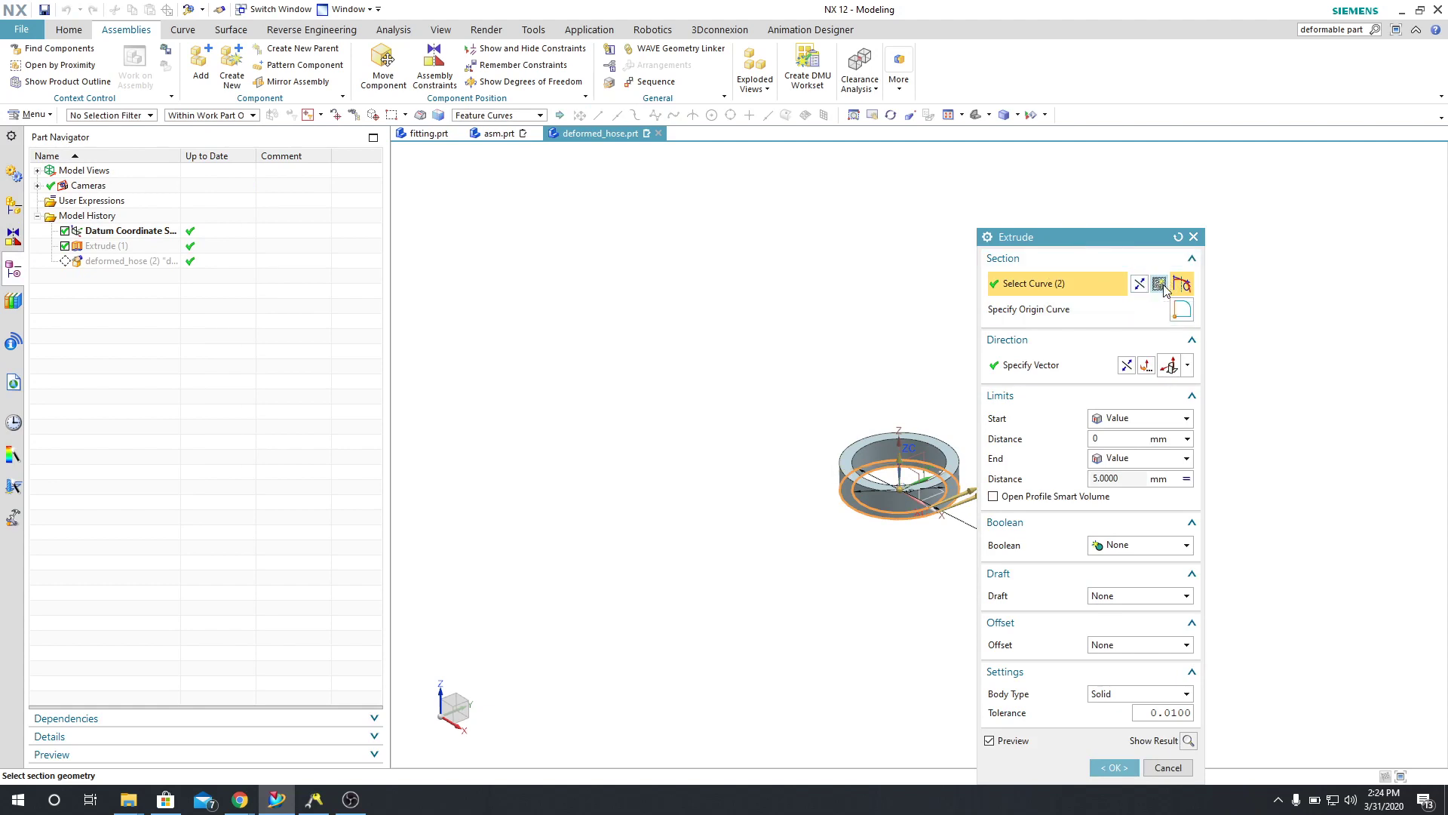
{"action": "left_click", "coordinate": [1181, 284]}
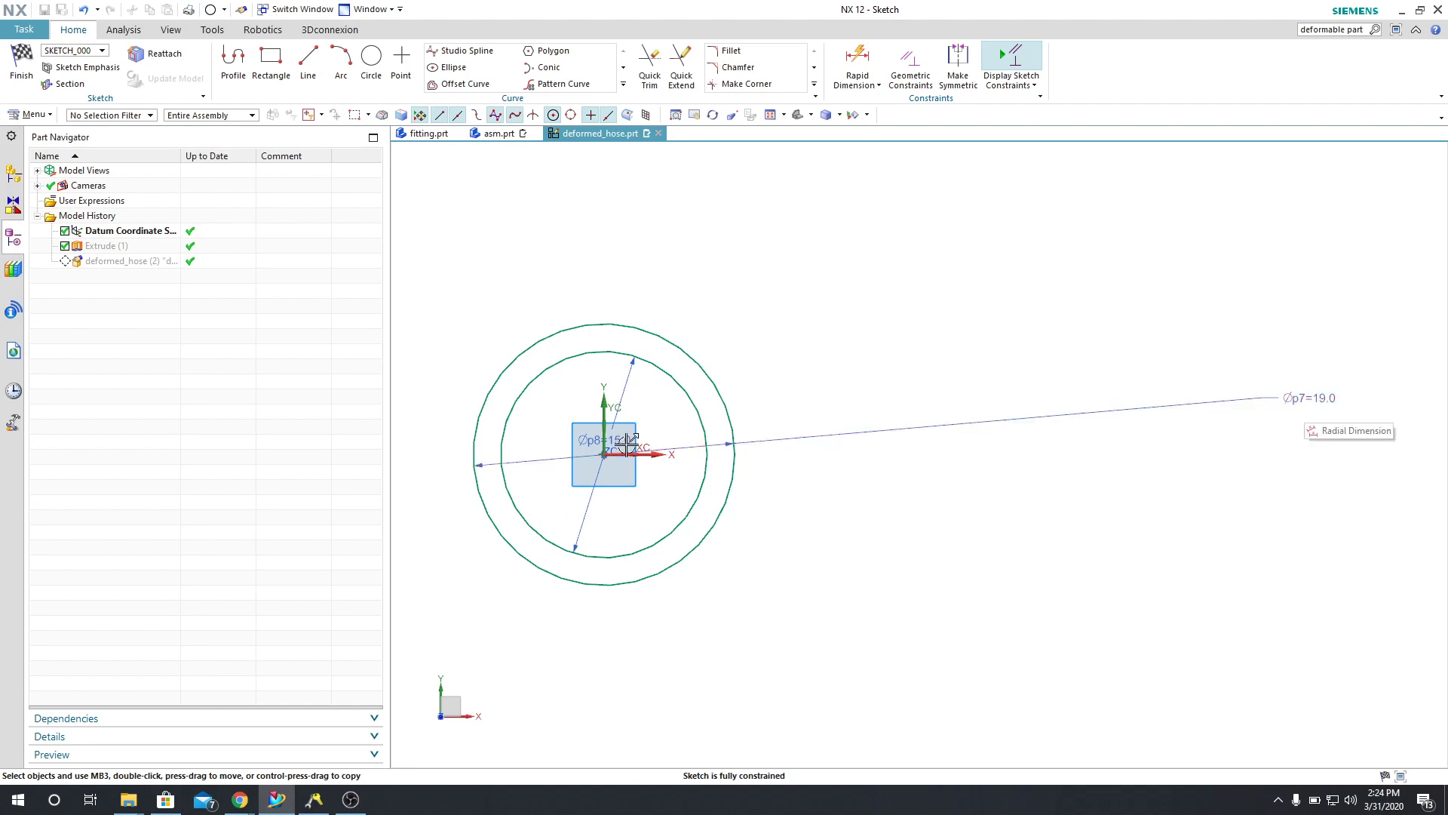
{"action": "left_click", "coordinate": [21, 64]}
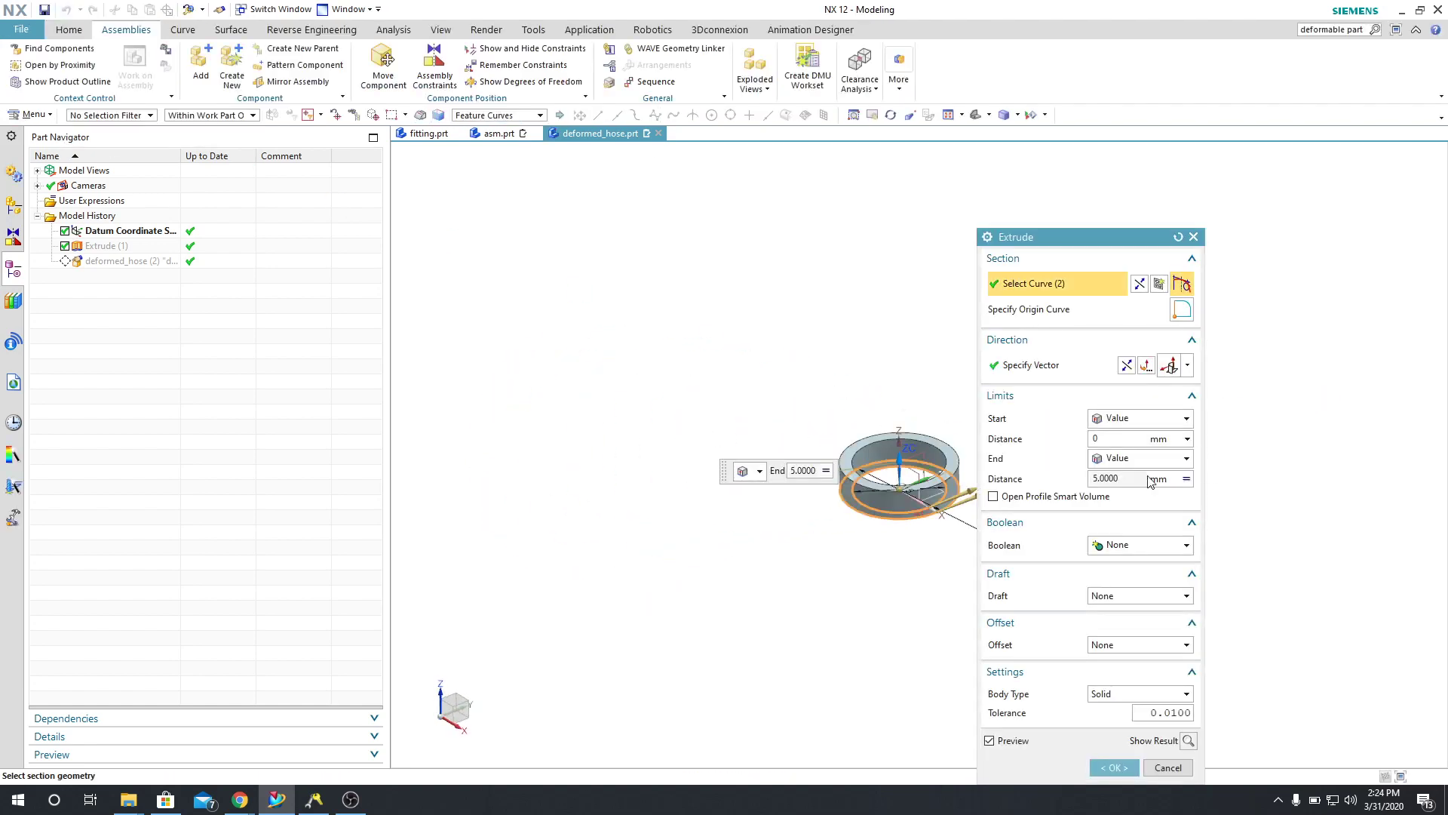
Step: Set the extrusion's End Distance to a new expression HOSE_L=5 and apply the edit
{"action": "left_click_drag", "start_coordinate": [1104, 246], "coordinate": [546, 231]}
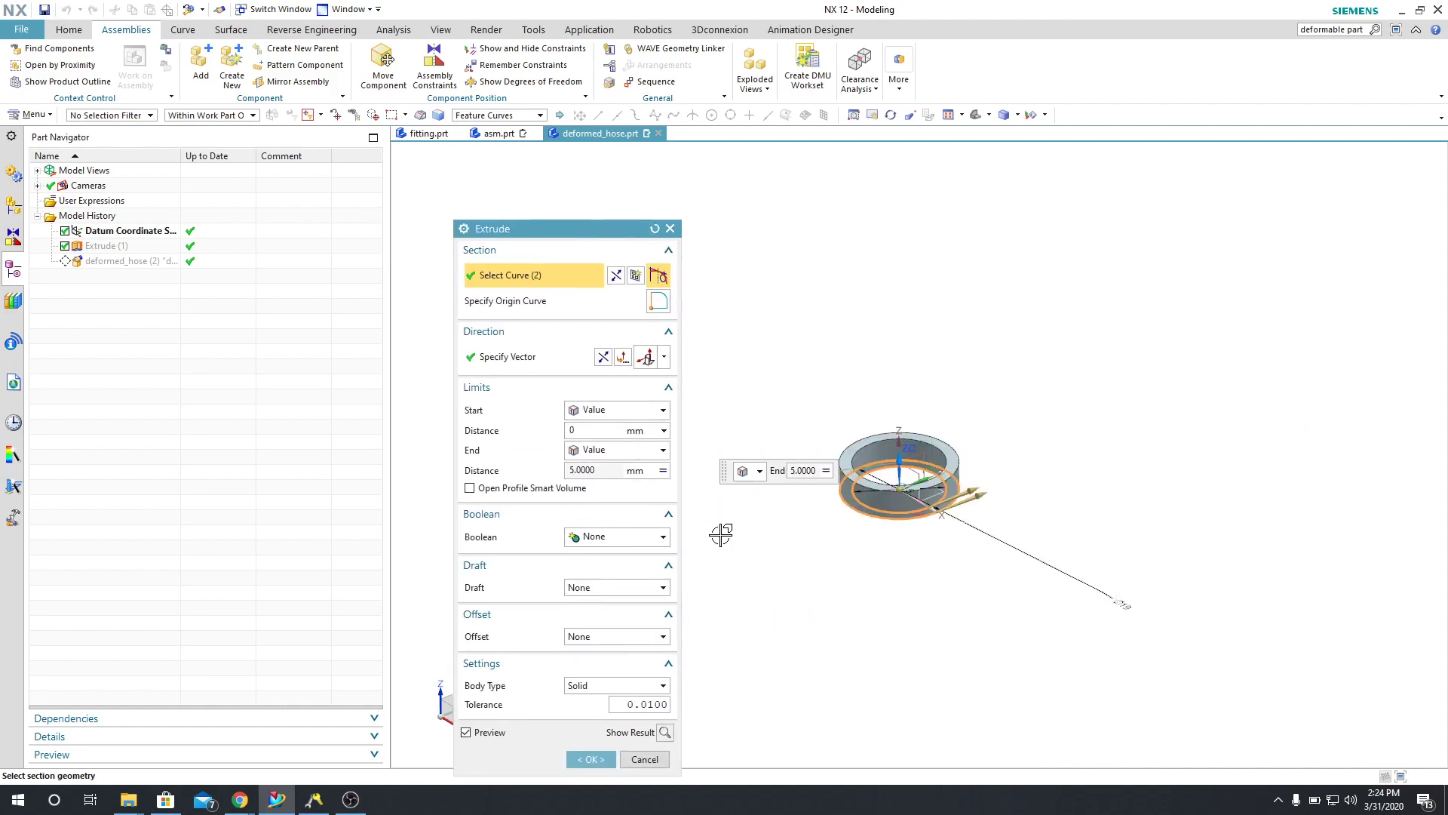
{"action": "left_click", "coordinate": [663, 470]}
{"action": "left_click", "coordinate": [705, 579]}
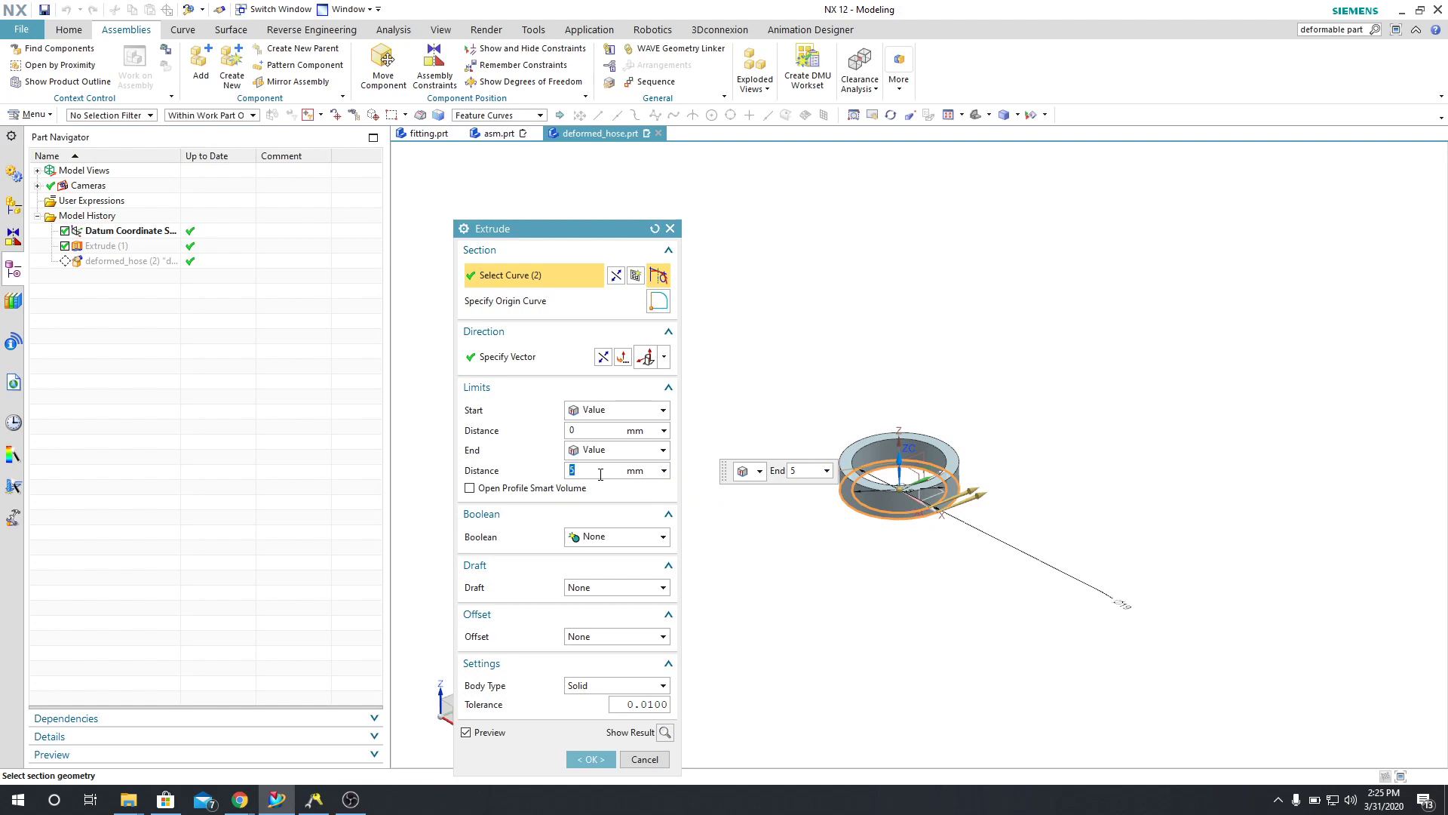
{"action": "type", "text": "HOSE_L"}
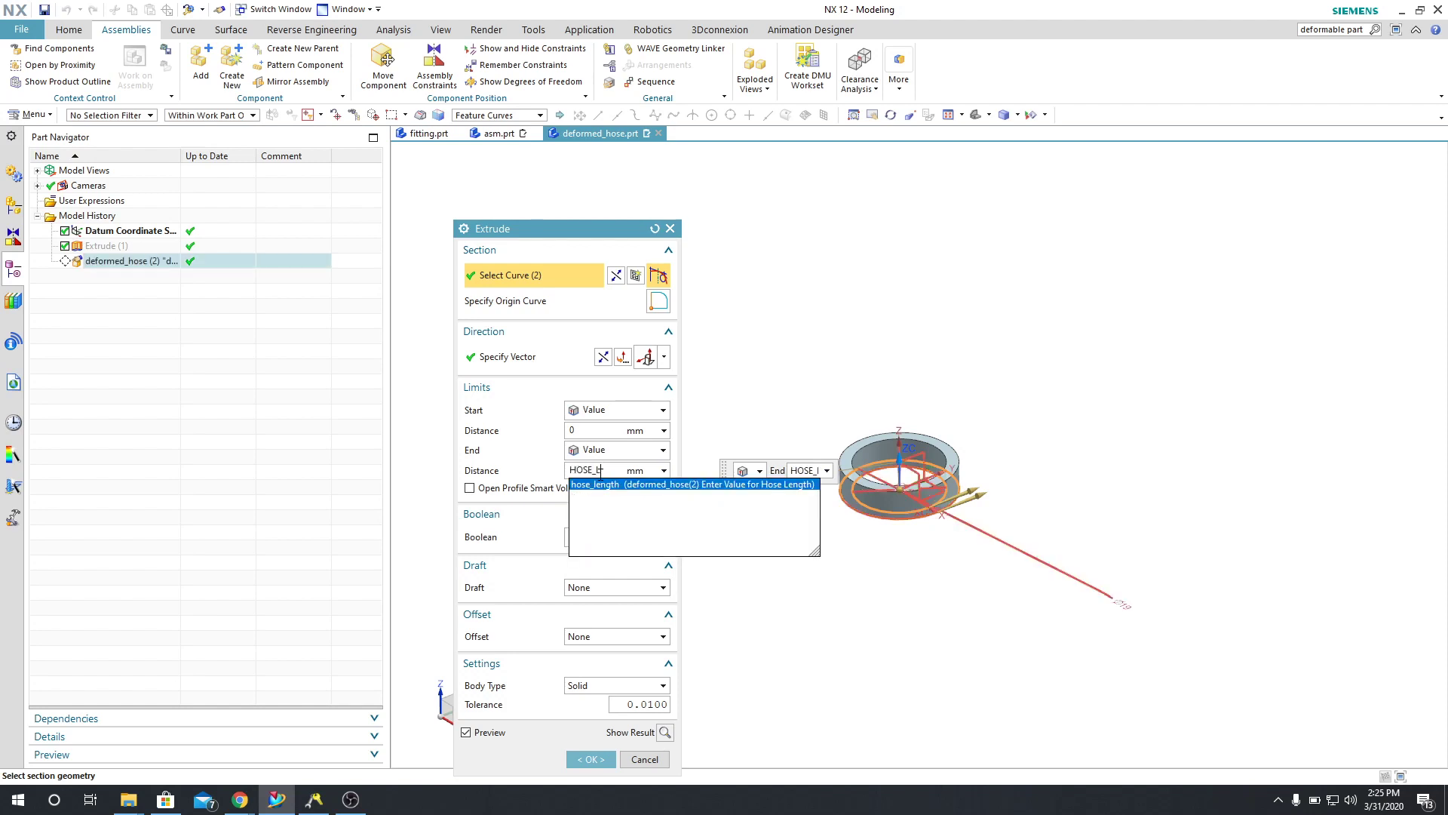
{"action": "type", "text": "=5"}
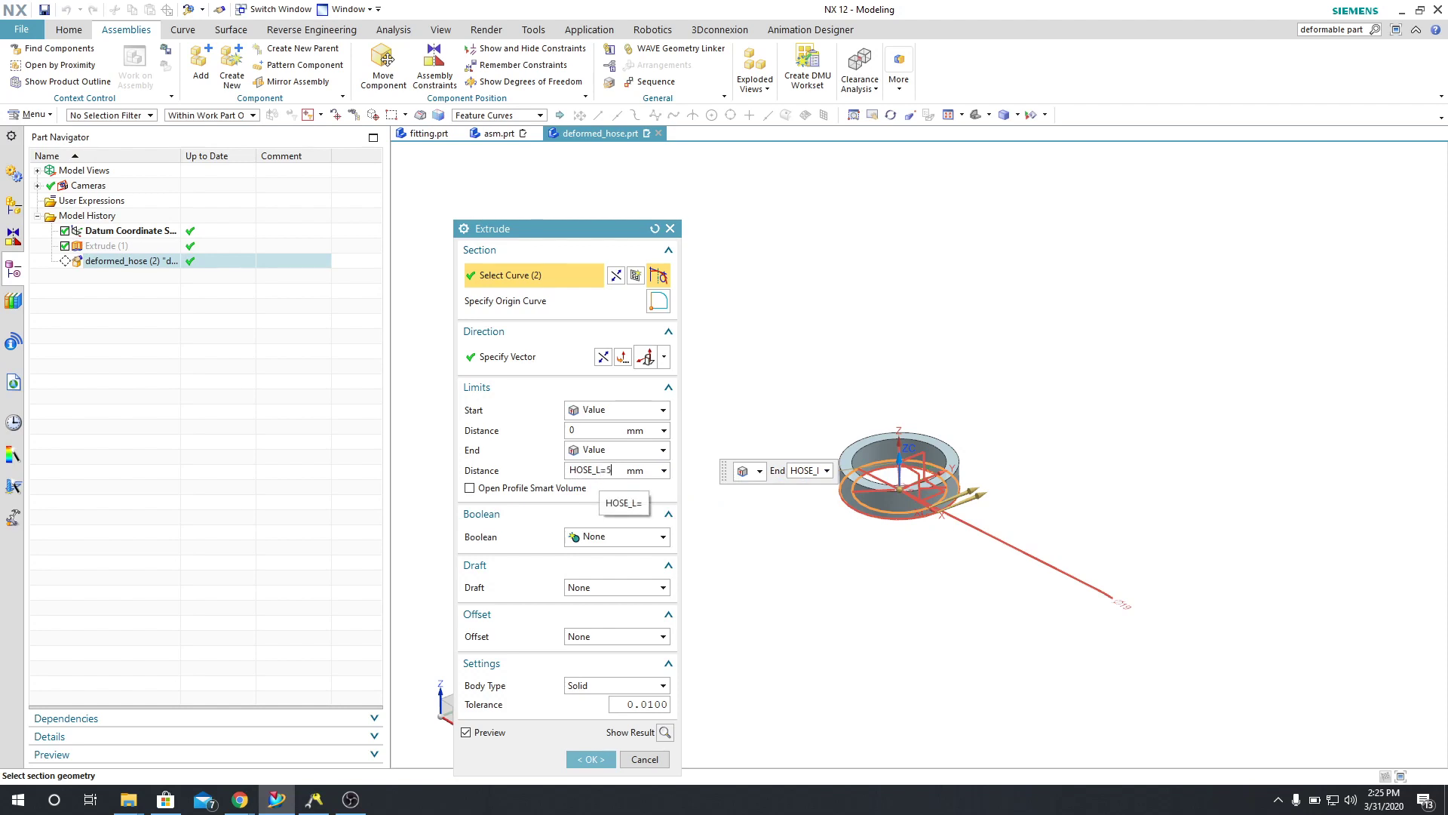
{"action": "key", "text": "Return"}
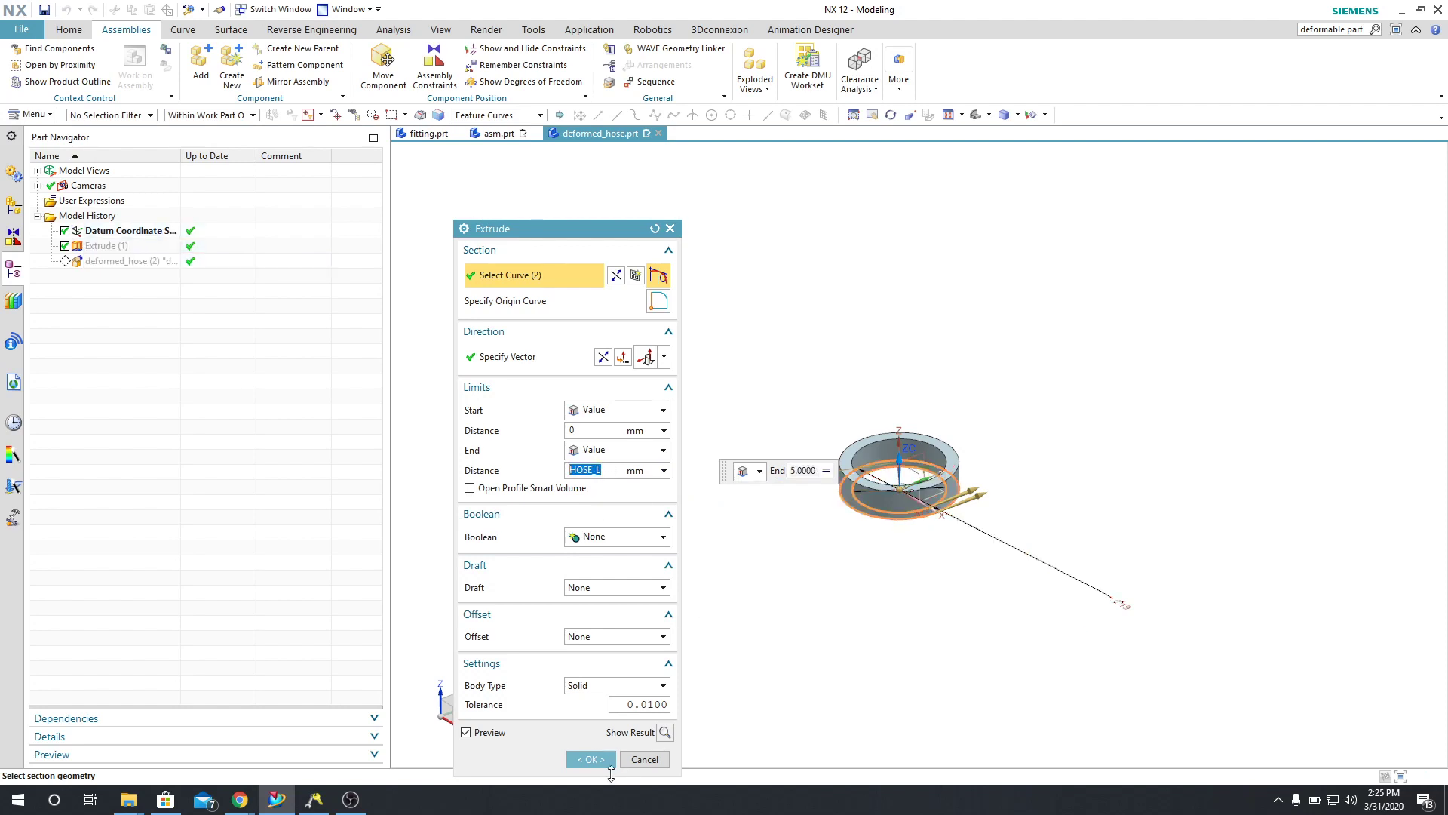
{"action": "left_click", "coordinate": [596, 759]}
Step: Launch Define Deformable Part from a Command Finder search and accept replacing the existing definition
{"action": "middle_click_drag", "start_coordinate": [910, 494], "coordinate": [922, 550]}
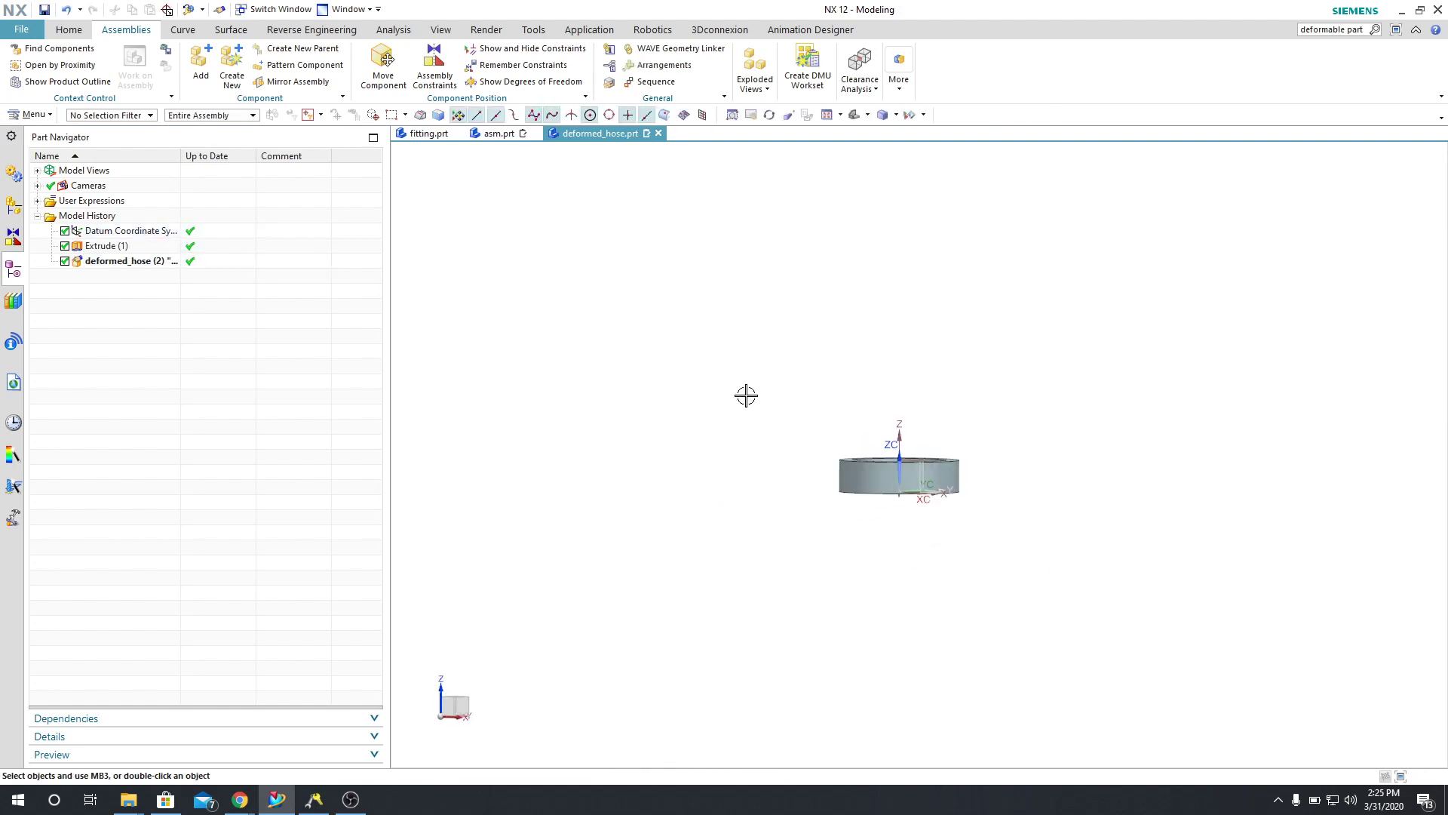
{"action": "middle_click_drag", "start_coordinate": [747, 391], "coordinate": [732, 445]}
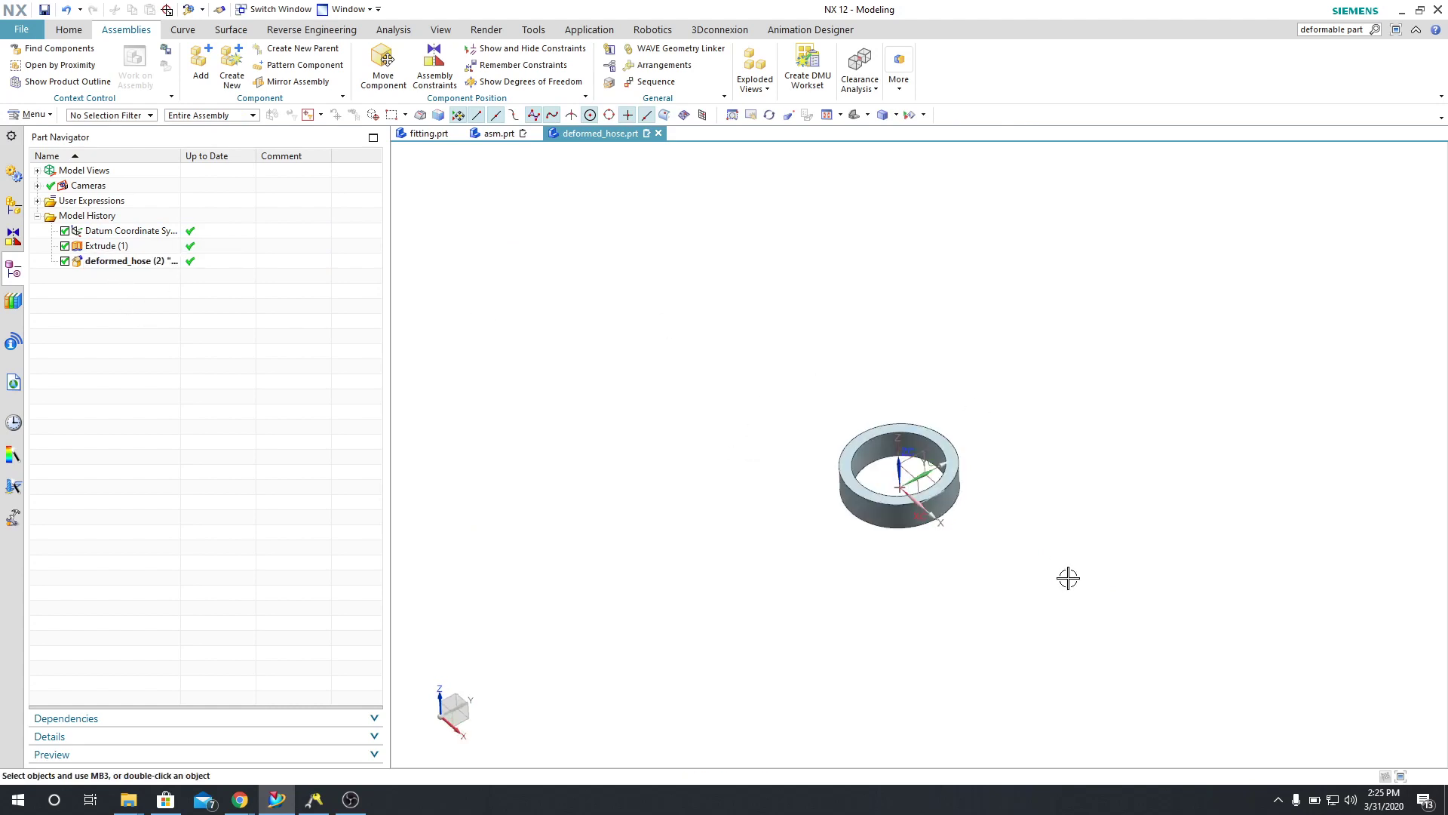
{"action": "middle_click_drag", "start_coordinate": [1067, 576], "coordinate": [1100, 532]}
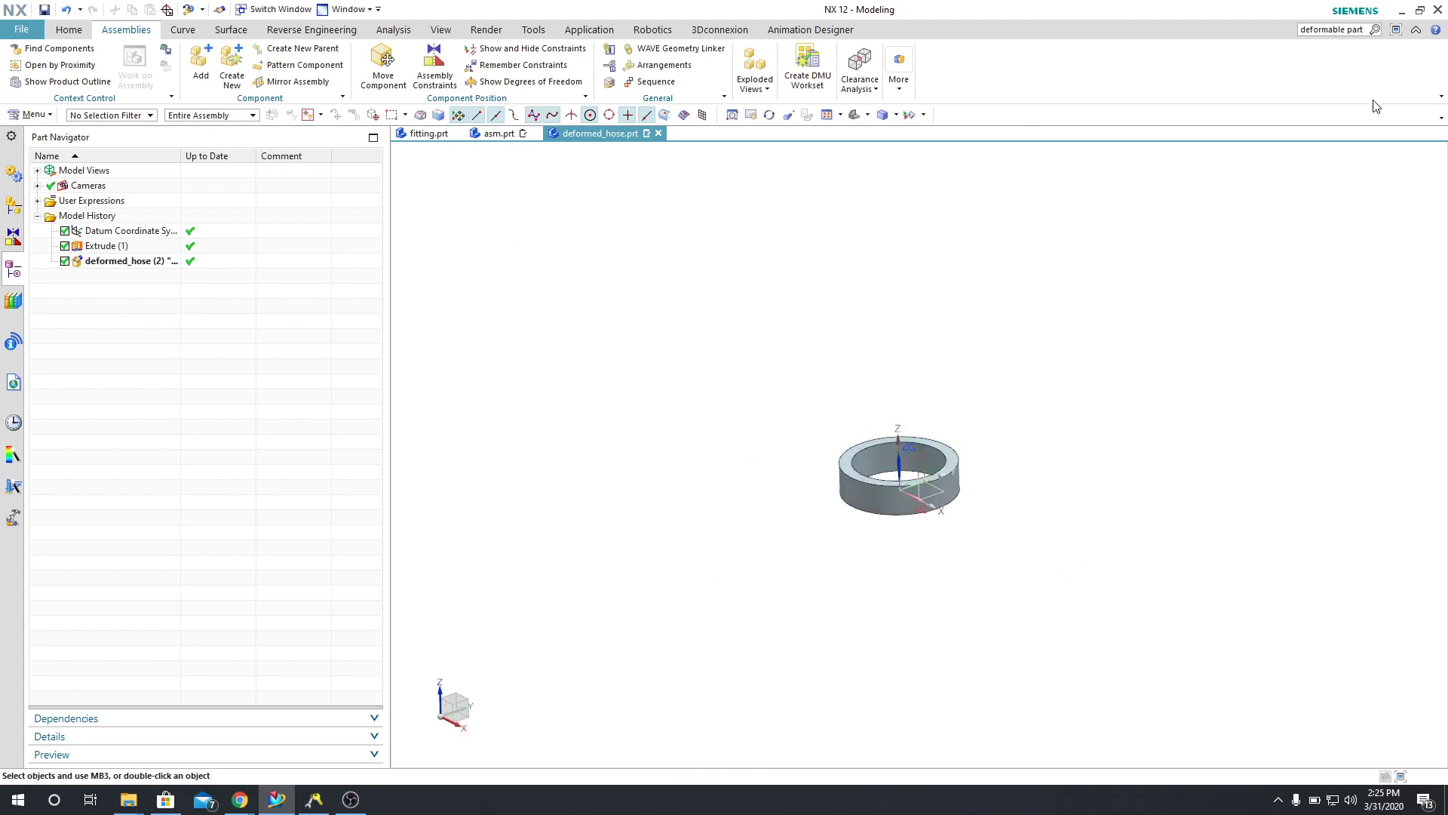
{"action": "key", "text": "Return"}
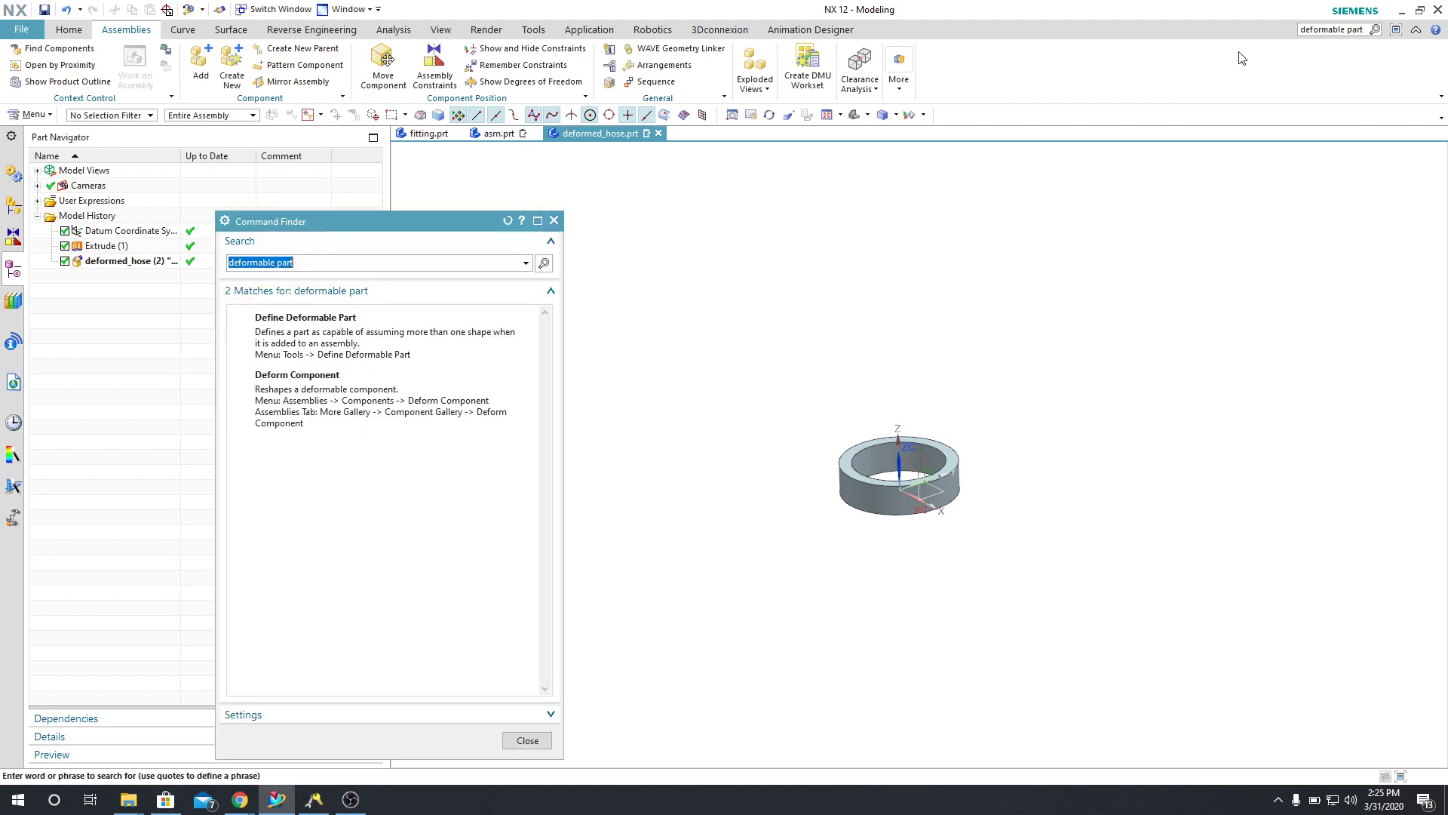
{"action": "mouse_move", "coordinate": [357, 346]}
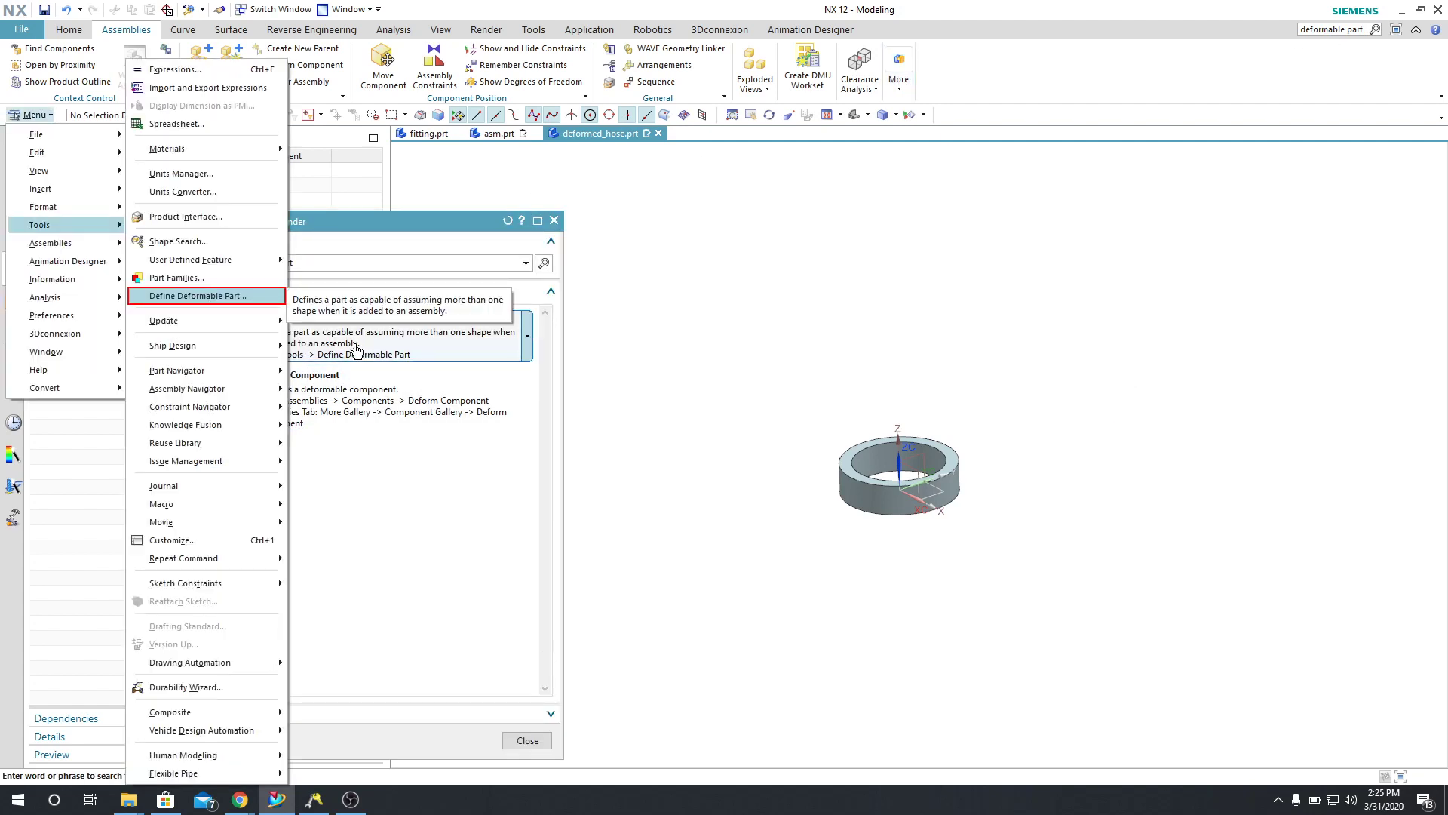
{"action": "left_click", "coordinate": [357, 347]}
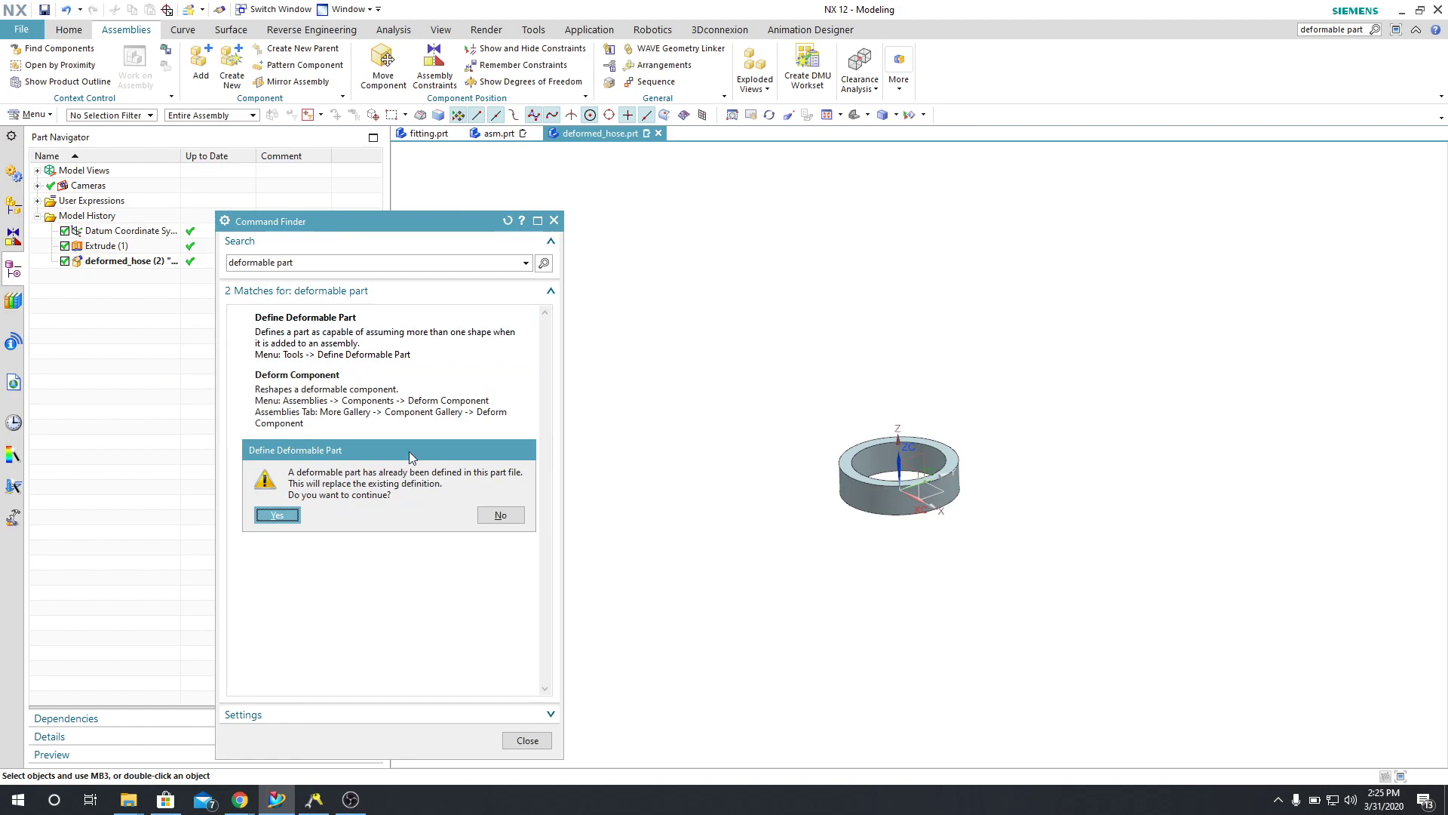
{"action": "left_click_drag", "start_coordinate": [410, 456], "coordinate": [436, 308]}
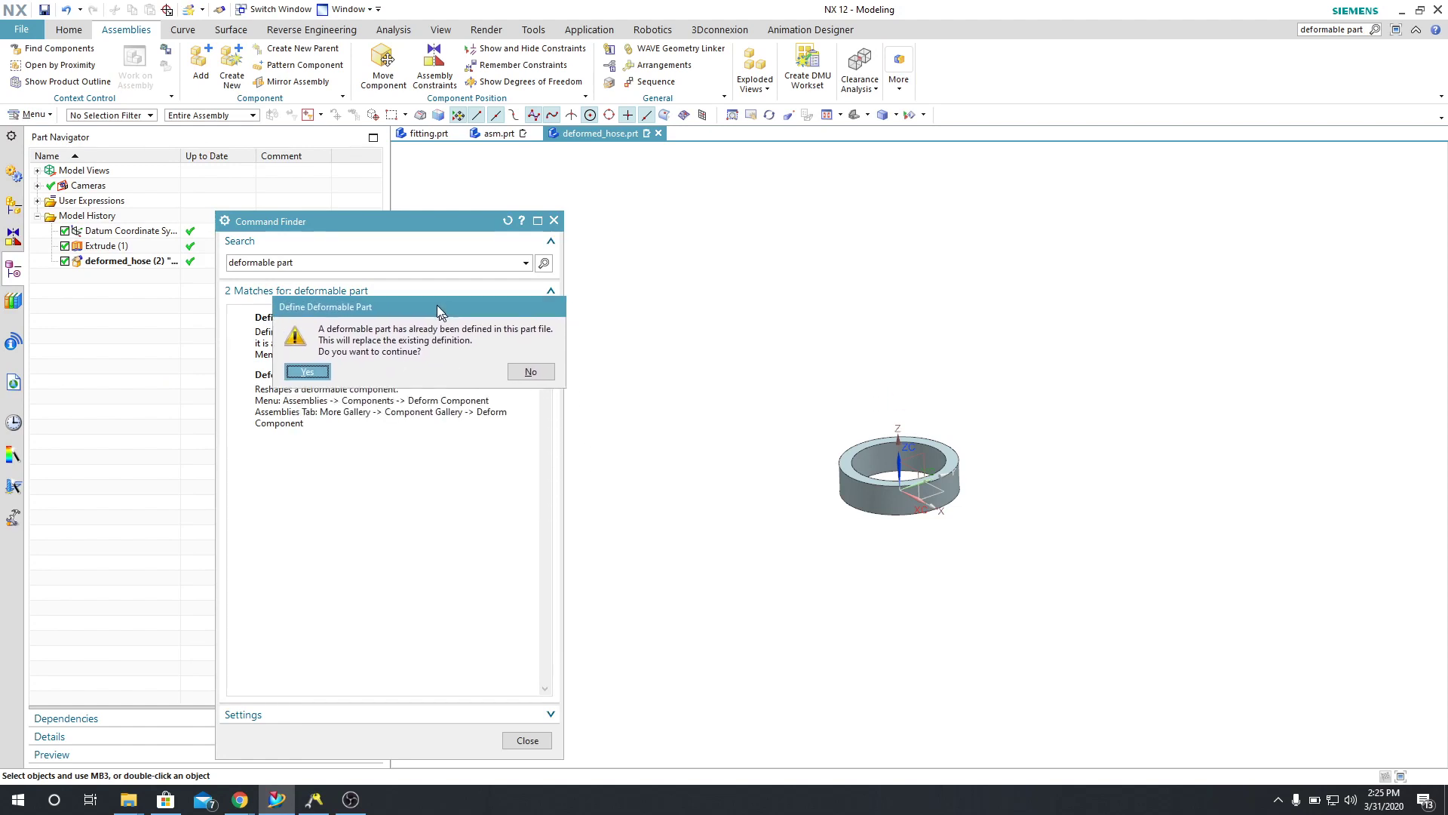
{"action": "left_click", "coordinate": [308, 365]}
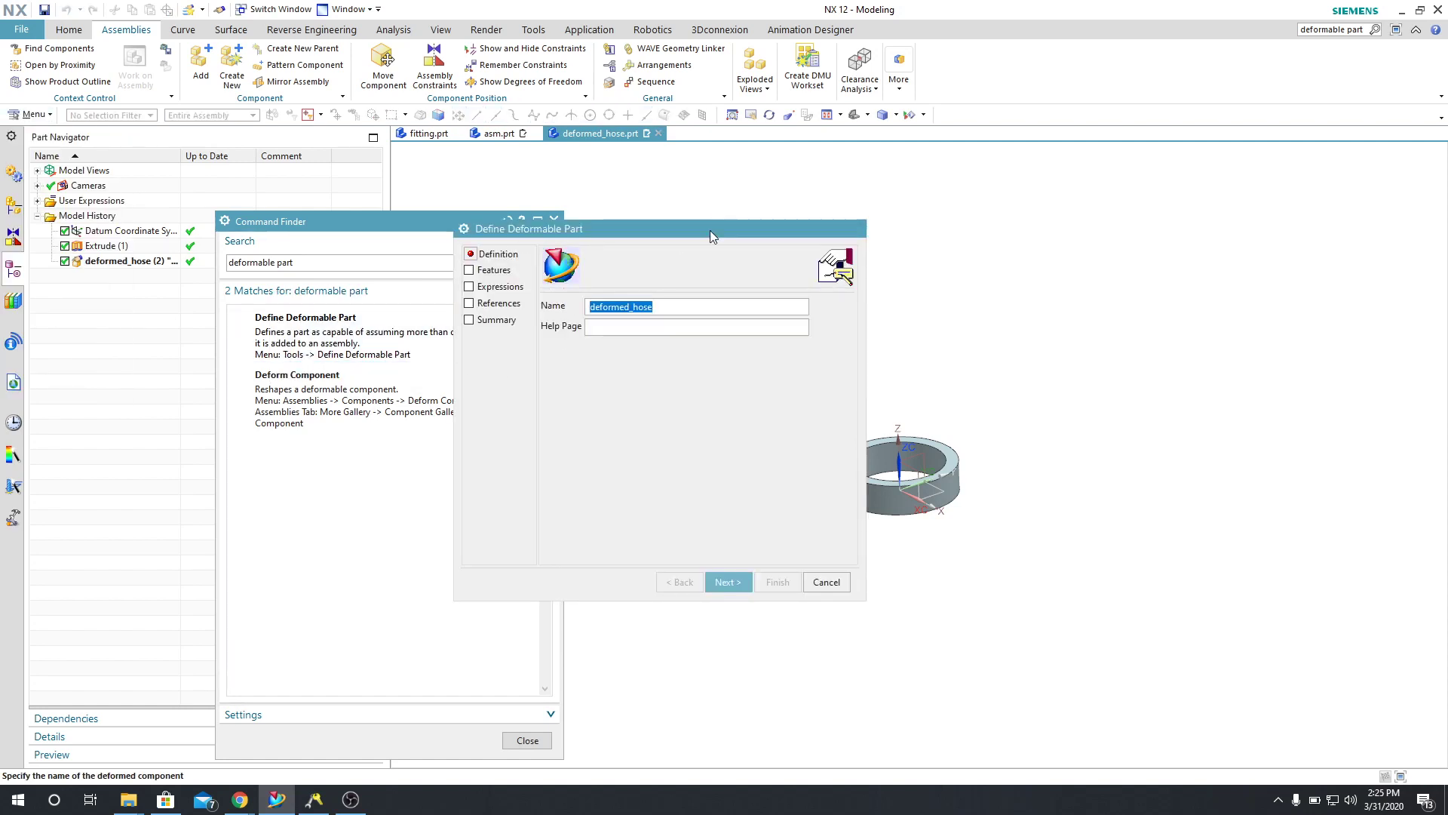
Step: On the Features page, move Datum Coordinate System(0) and Extrude(1) into the selected features list
{"action": "left_click_drag", "start_coordinate": [709, 240], "coordinate": [526, 226]}
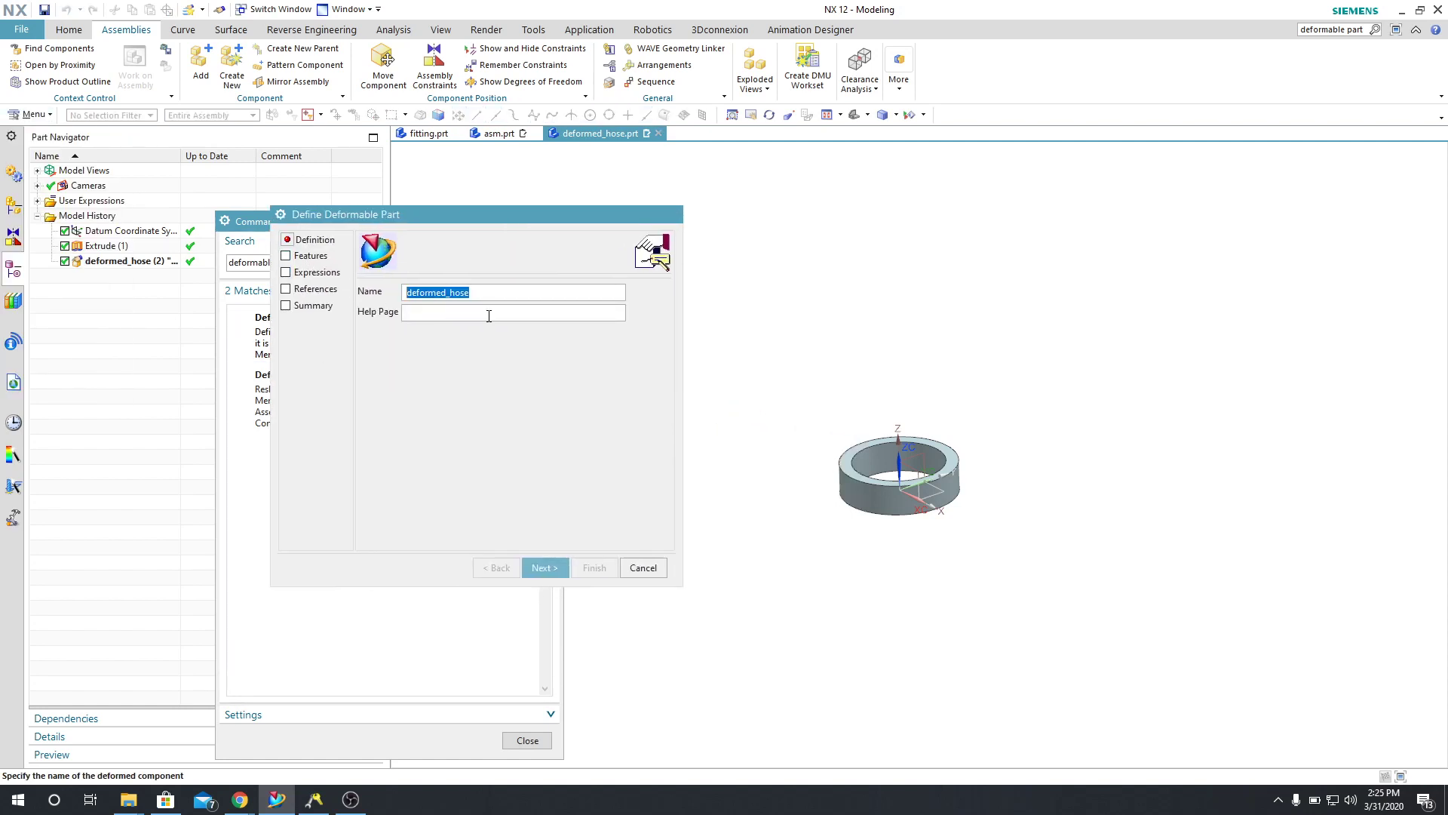
{"action": "left_click", "coordinate": [544, 569]}
{"action": "left_click", "coordinate": [390, 326]}
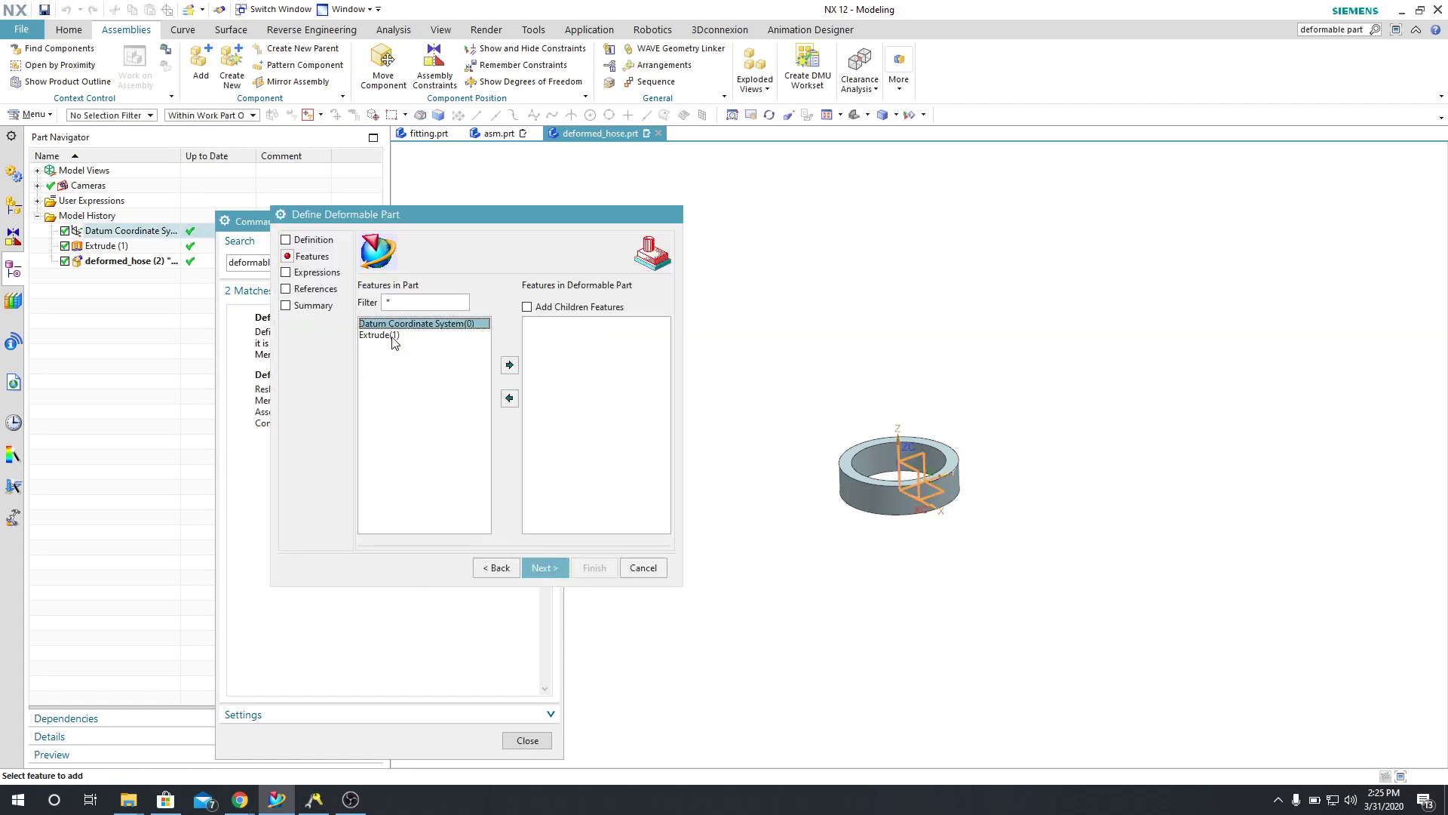
{"action": "left_click", "coordinate": [393, 335], "text": "shift"}
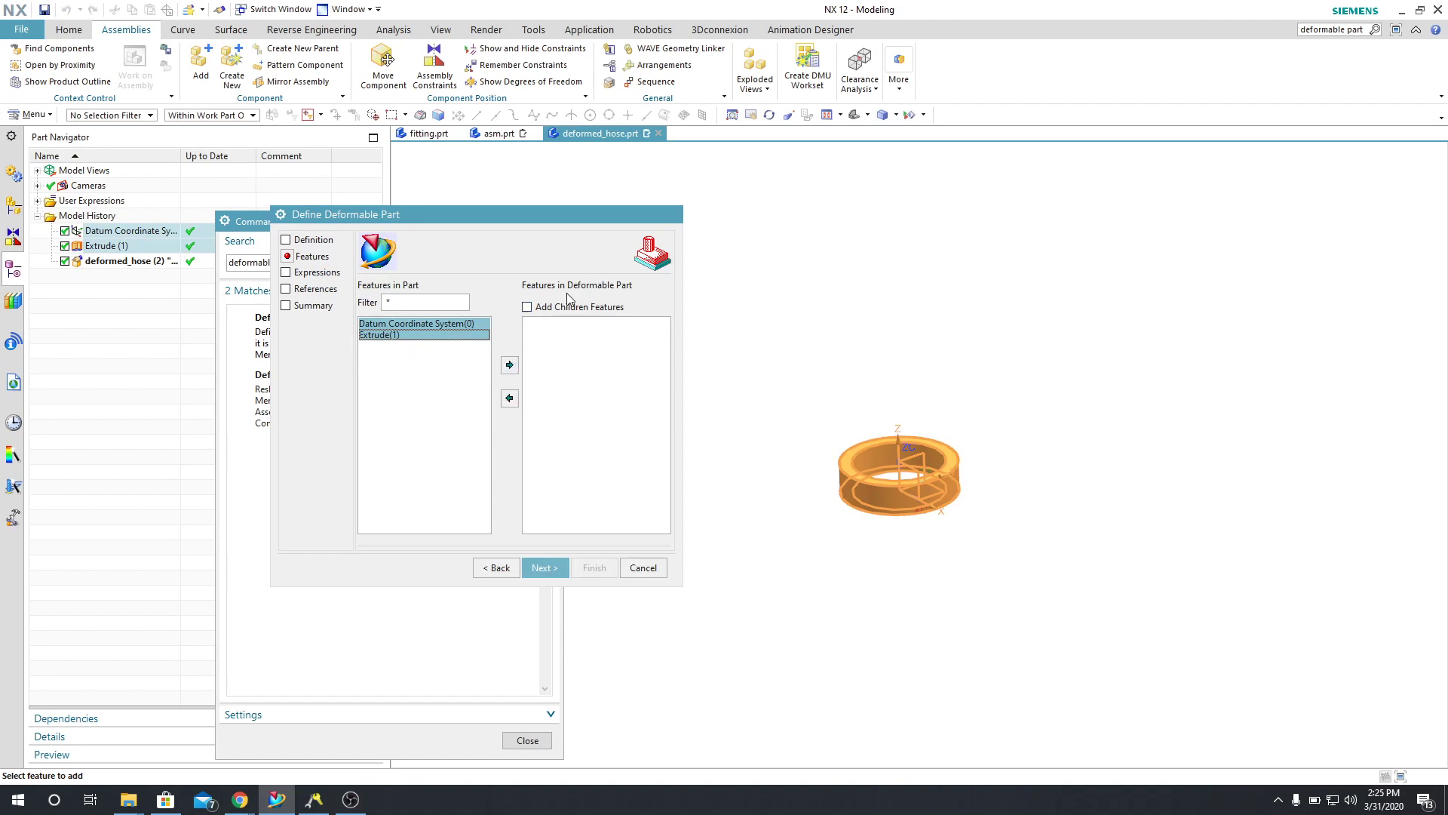
{"action": "left_click", "coordinate": [511, 365]}
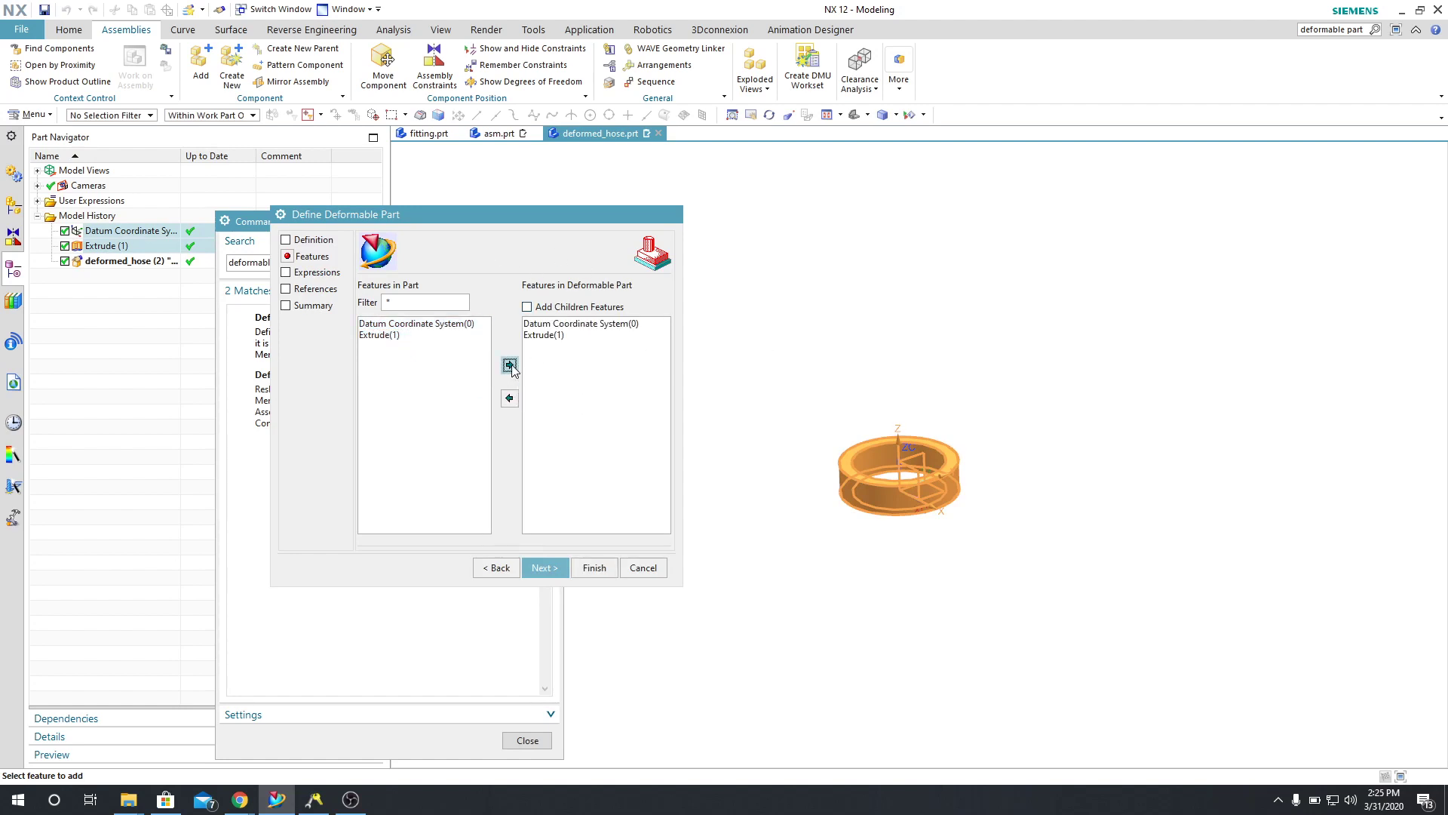
Step: Add HOSE_L = 5 as a deformable input expression with a hose length prompt
{"action": "left_click", "coordinate": [542, 568]}
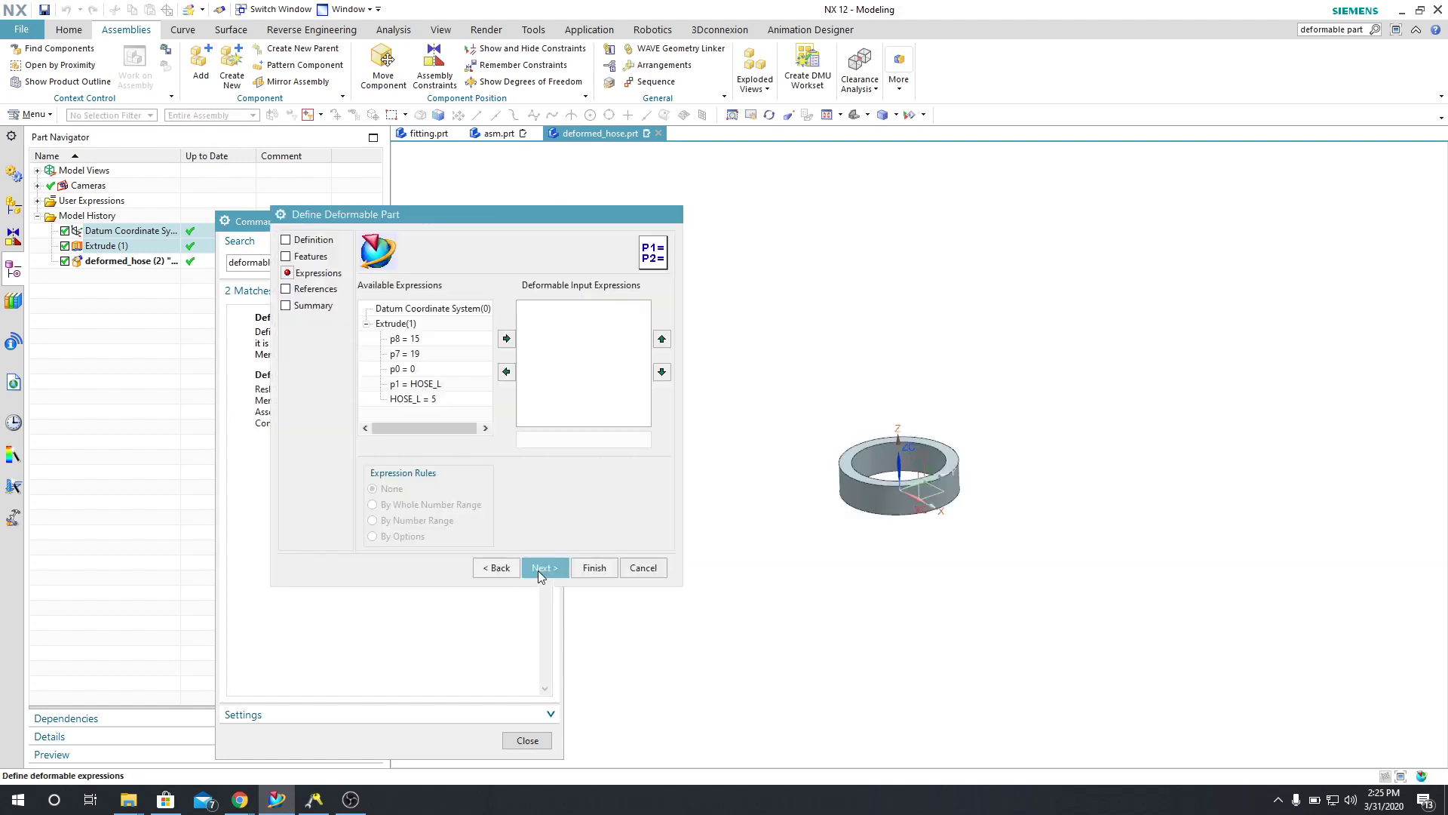
{"action": "left_click", "coordinate": [423, 399]}
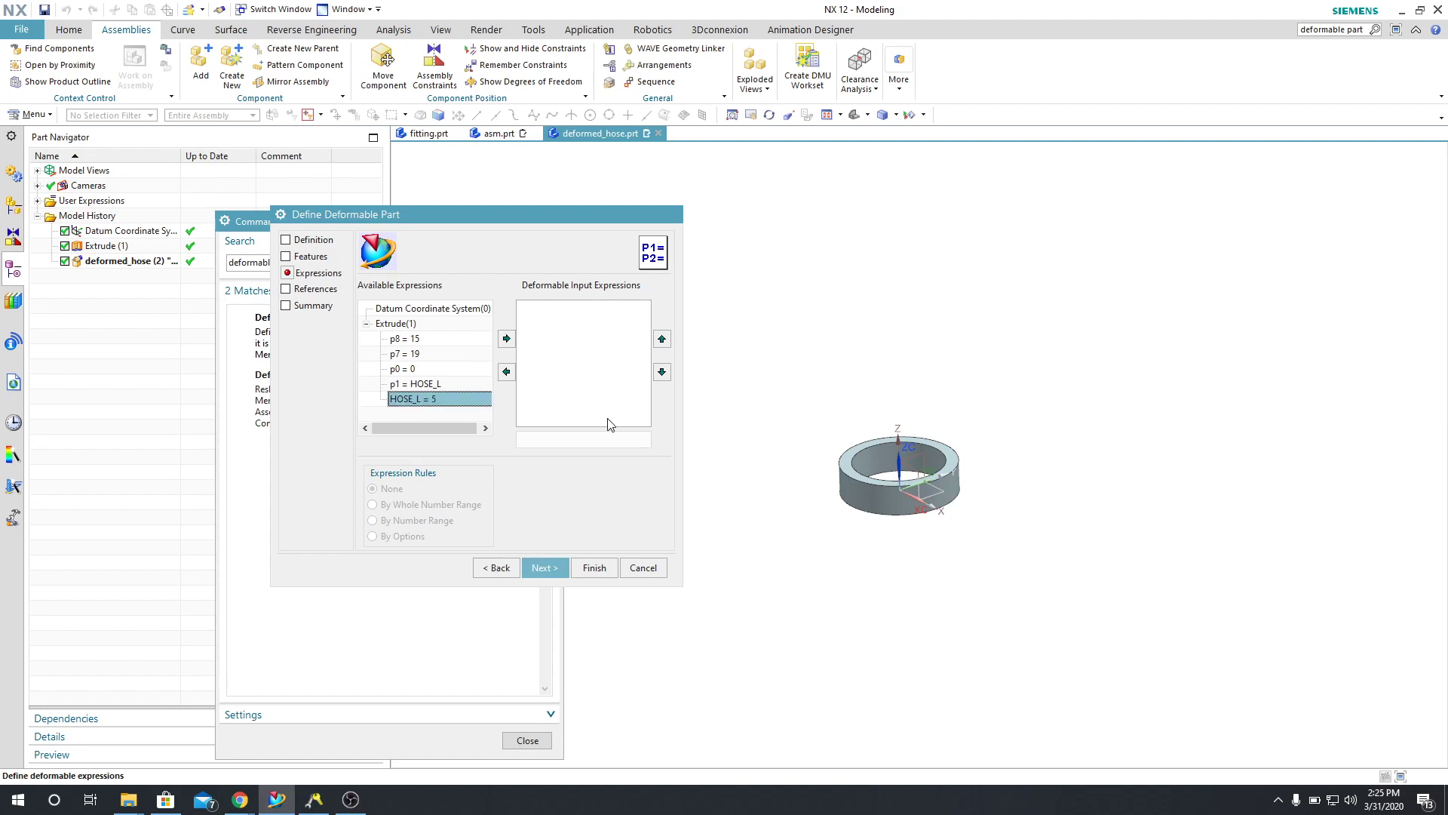
{"action": "left_click", "coordinate": [505, 339]}
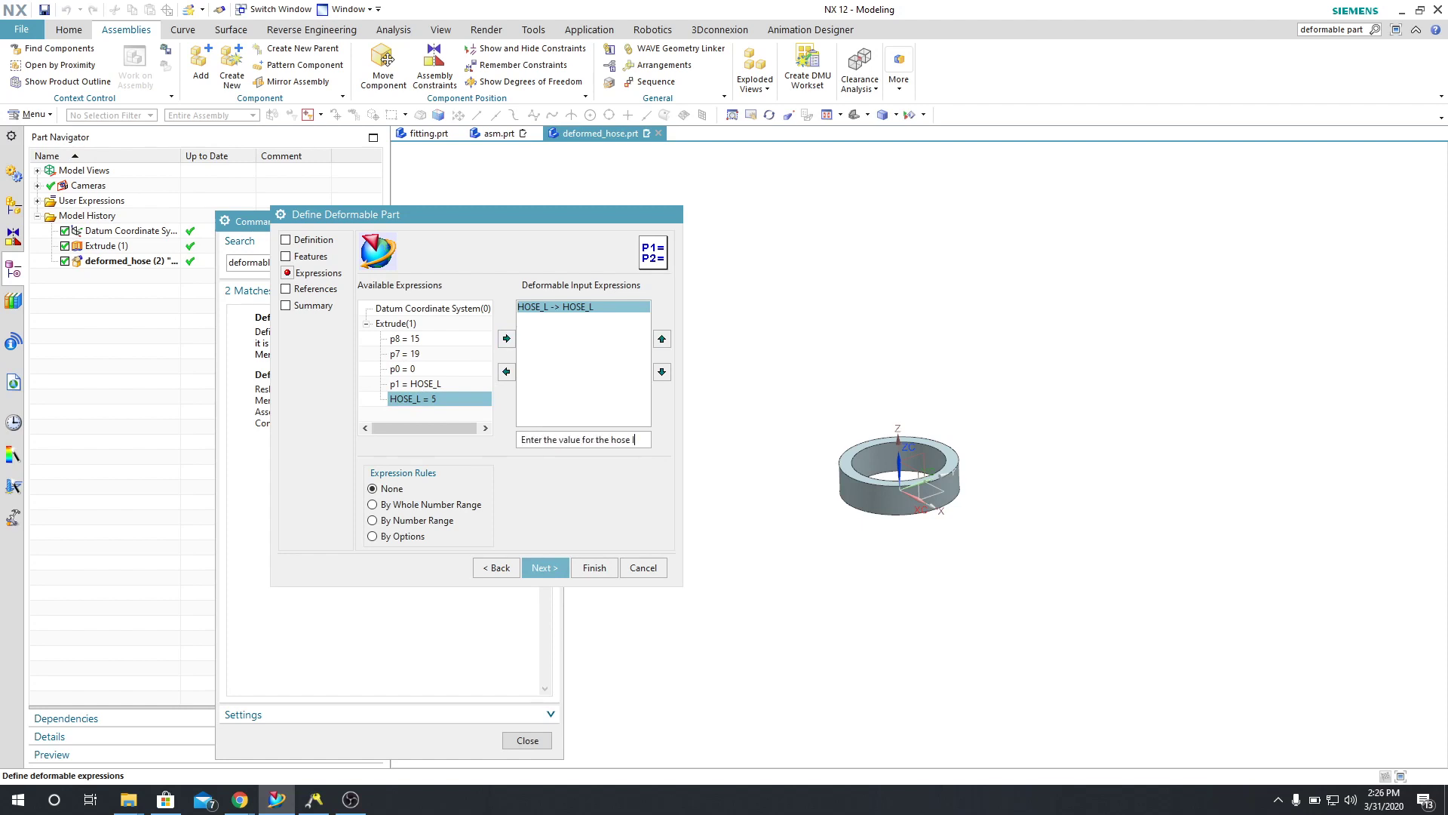
{"action": "type", "text": "ngth"}
{"action": "key", "text": "Return"}
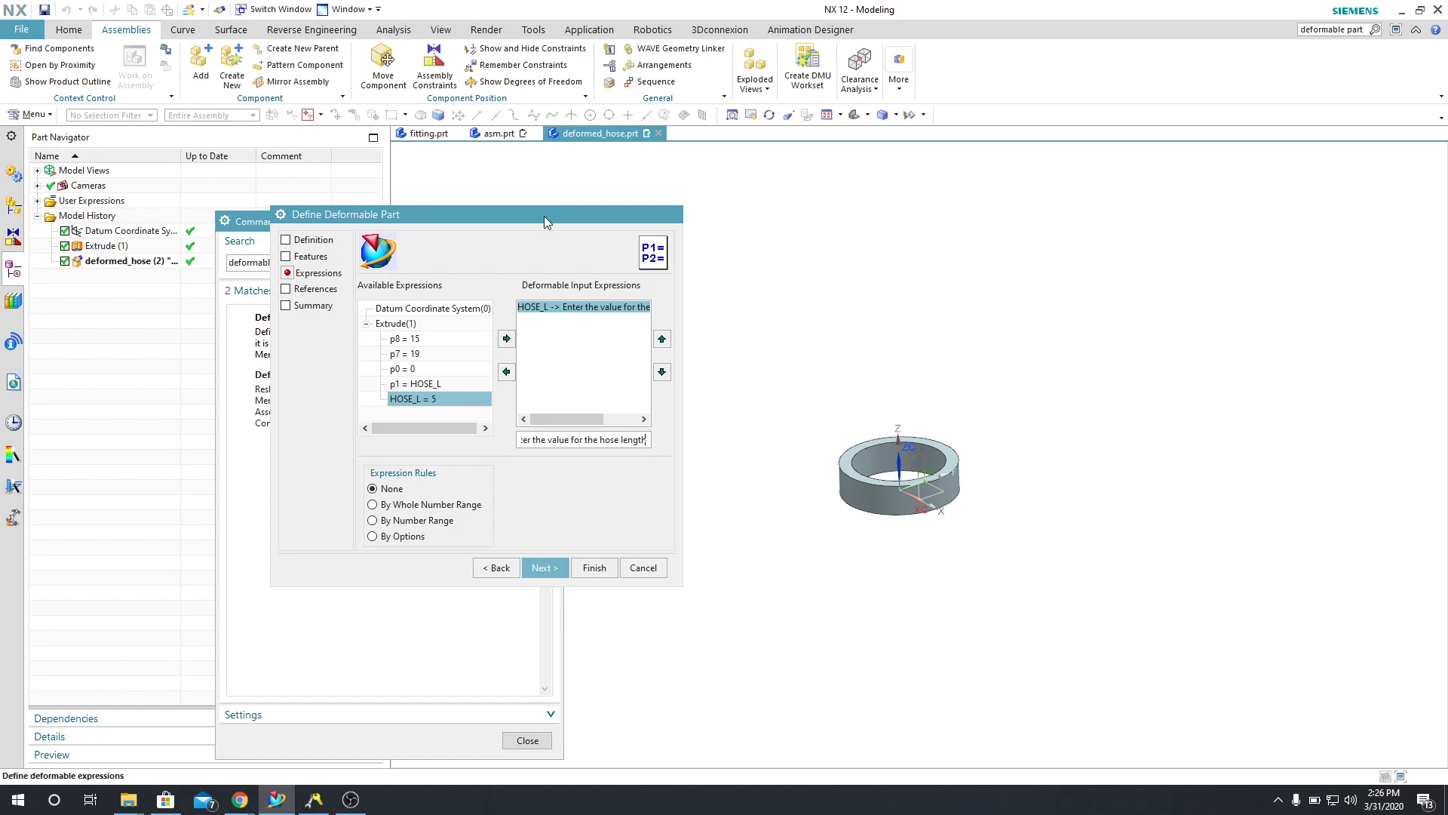
{"action": "left_click_drag", "start_coordinate": [544, 215], "coordinate": [584, 194]}
{"action": "left_click", "coordinate": [440, 469]}
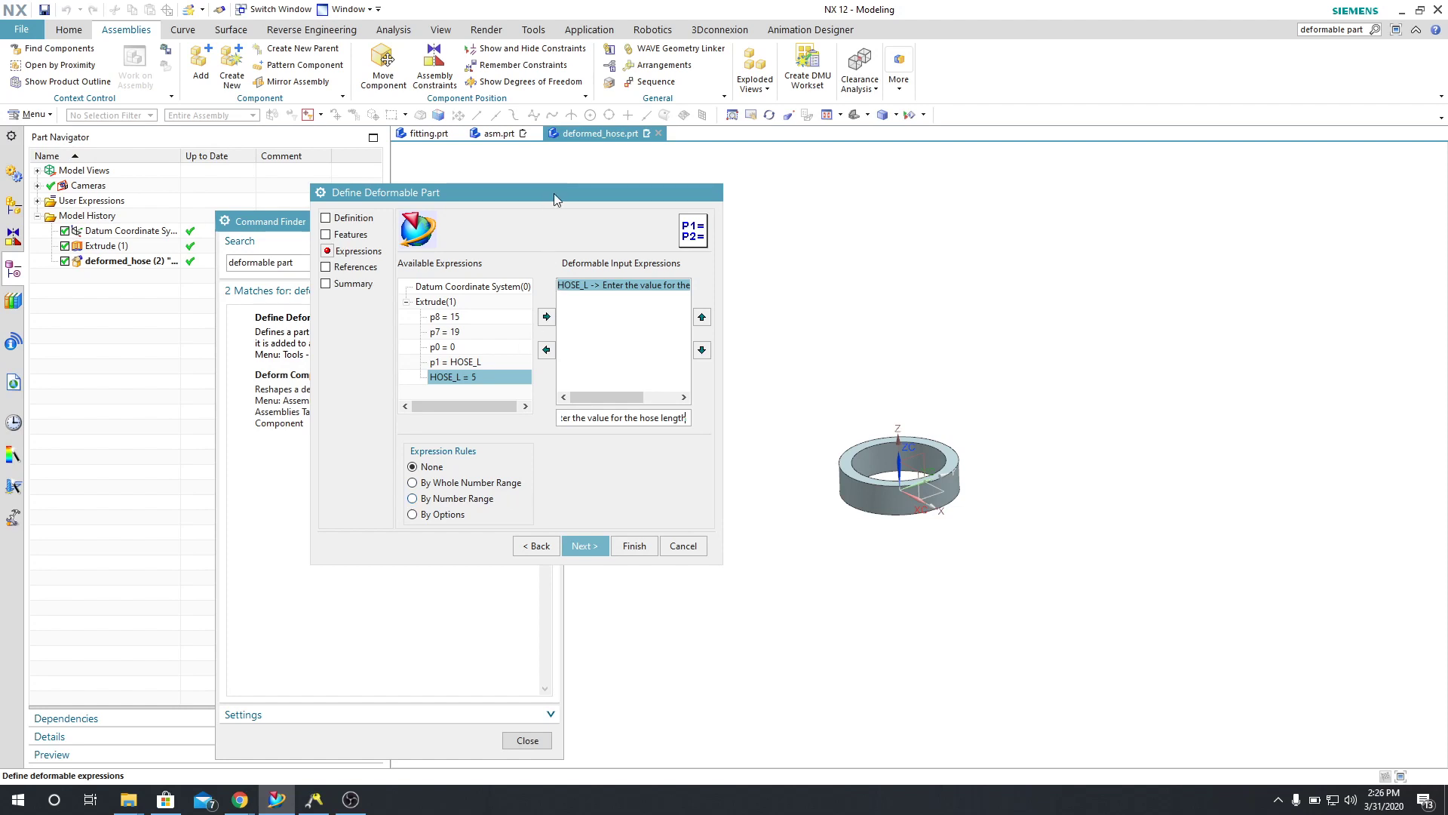
Step: Advance through the References and Summary pages and finish the deformable part definition
{"action": "left_click_drag", "start_coordinate": [554, 193], "coordinate": [526, 187]}
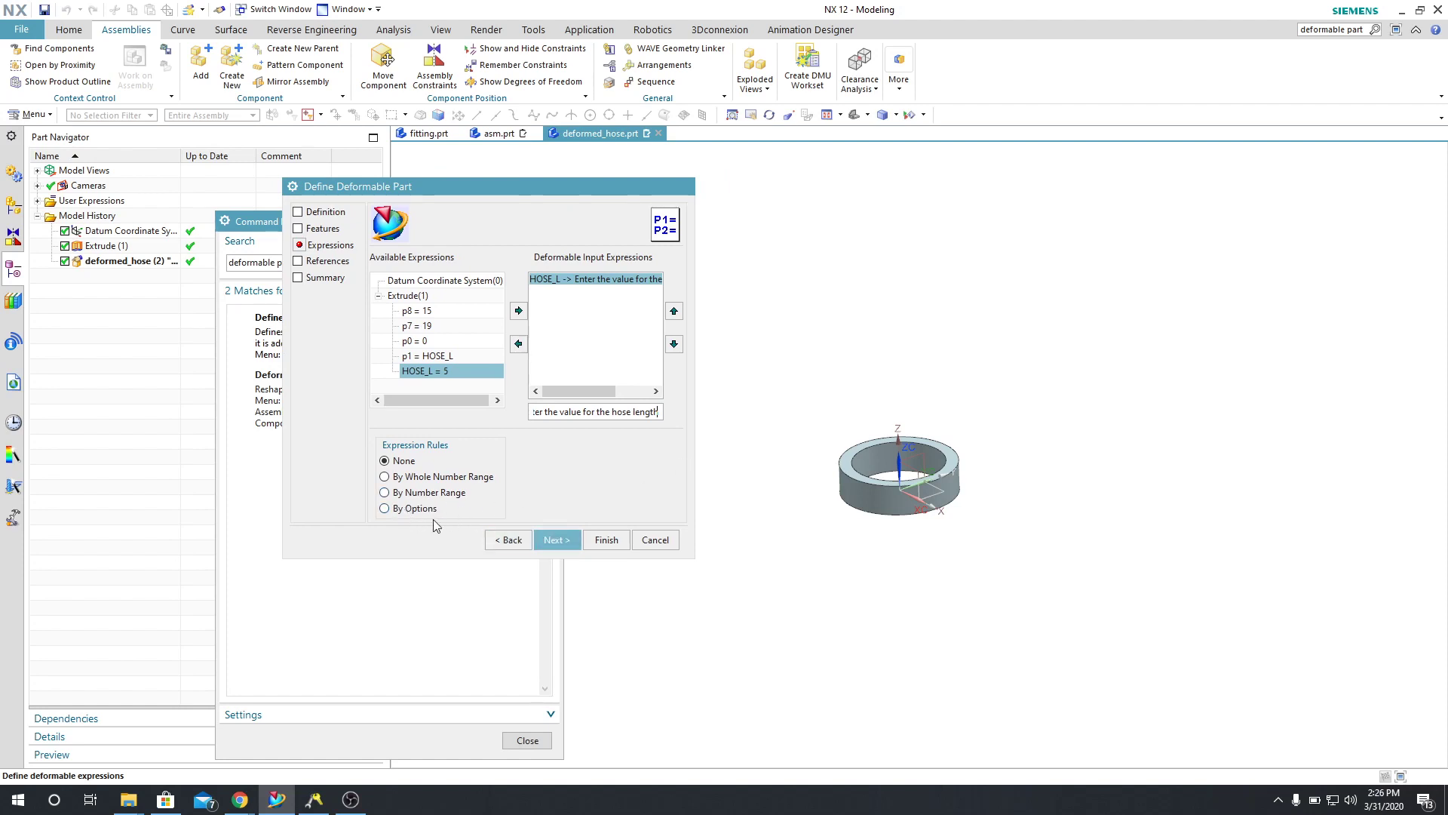
{"action": "left_click", "coordinate": [569, 540]}
{"action": "left_click", "coordinate": [562, 539]}
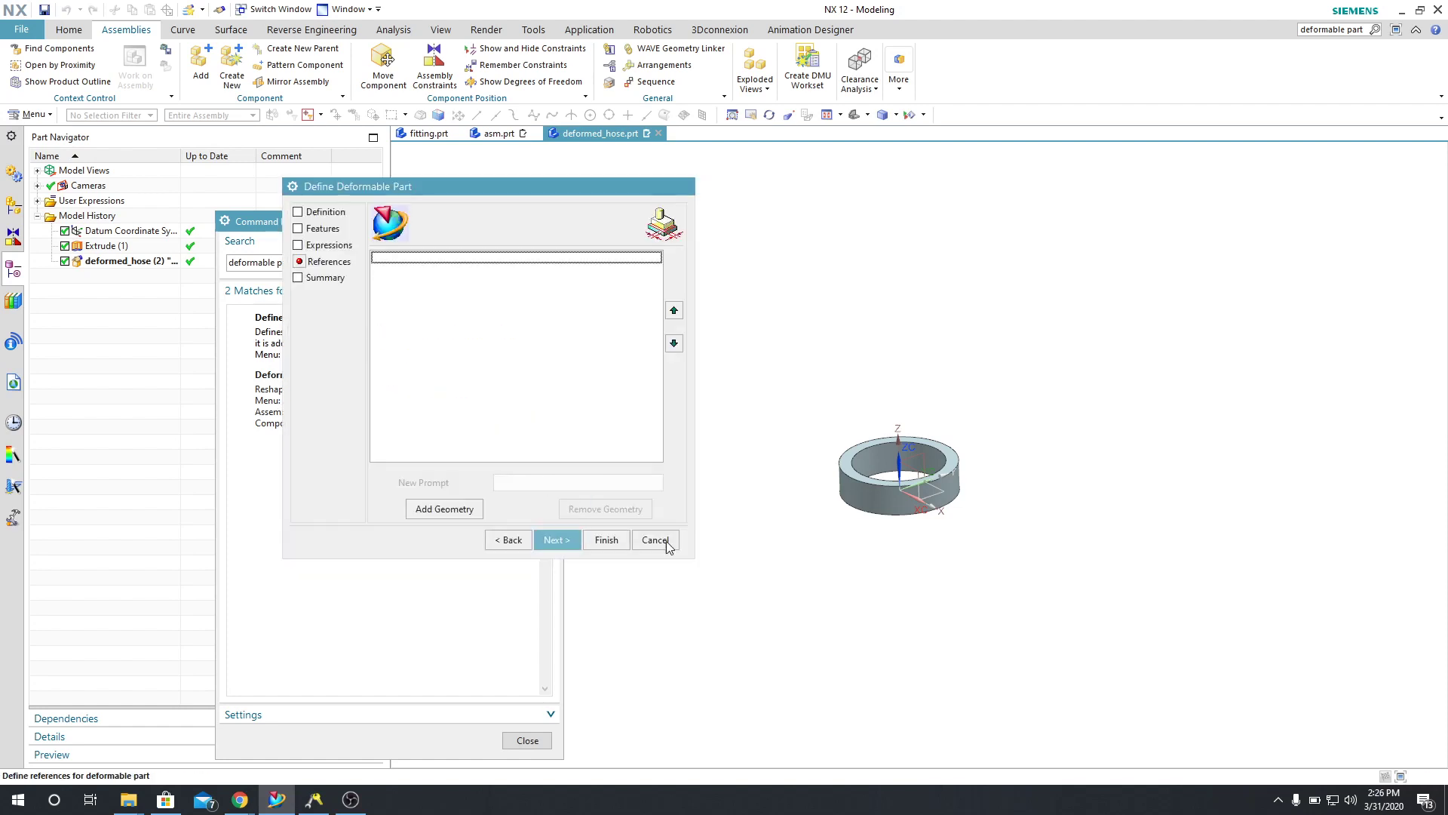
{"action": "left_click", "coordinate": [575, 545]}
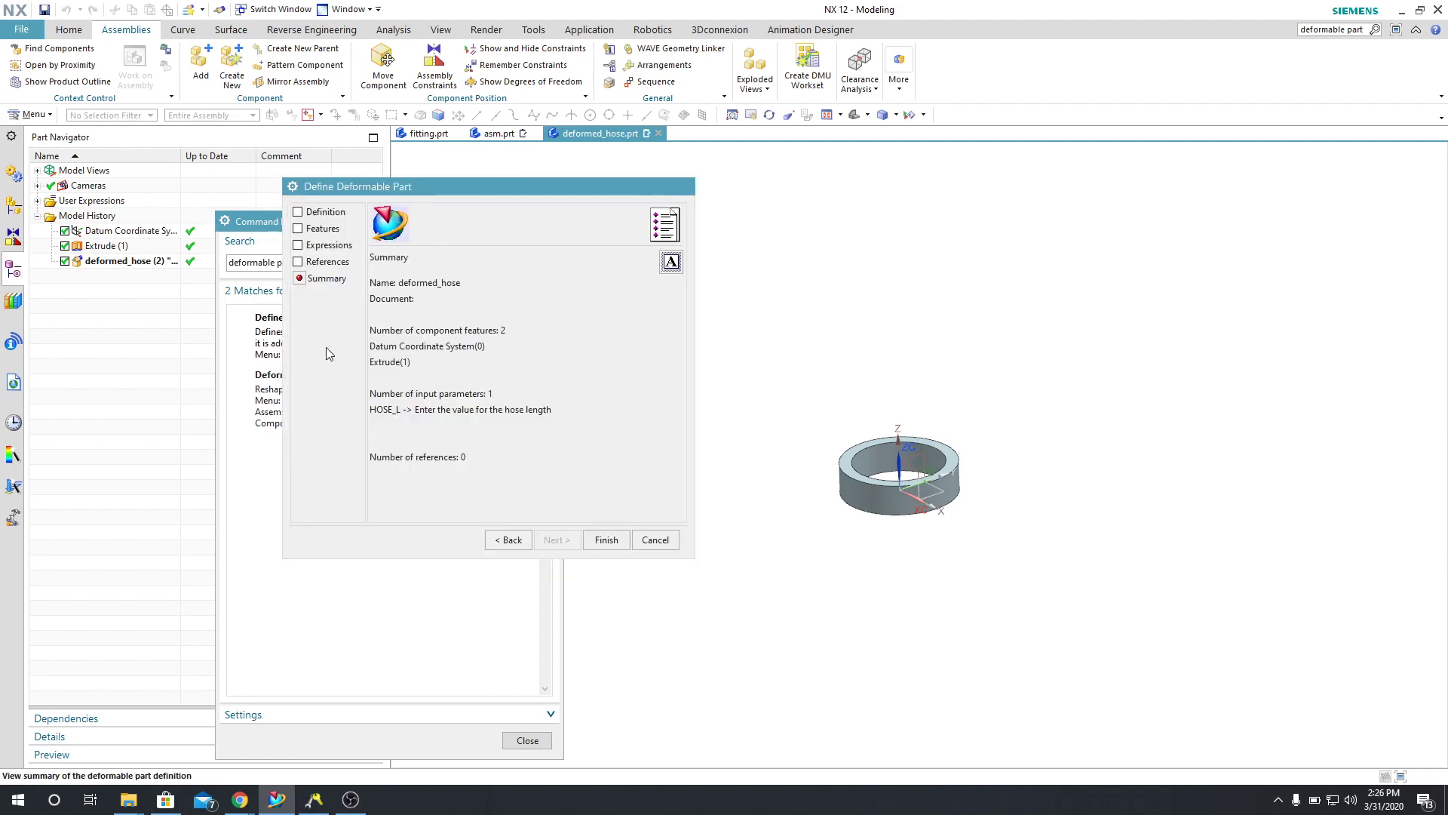
{"action": "left_click", "coordinate": [606, 540]}
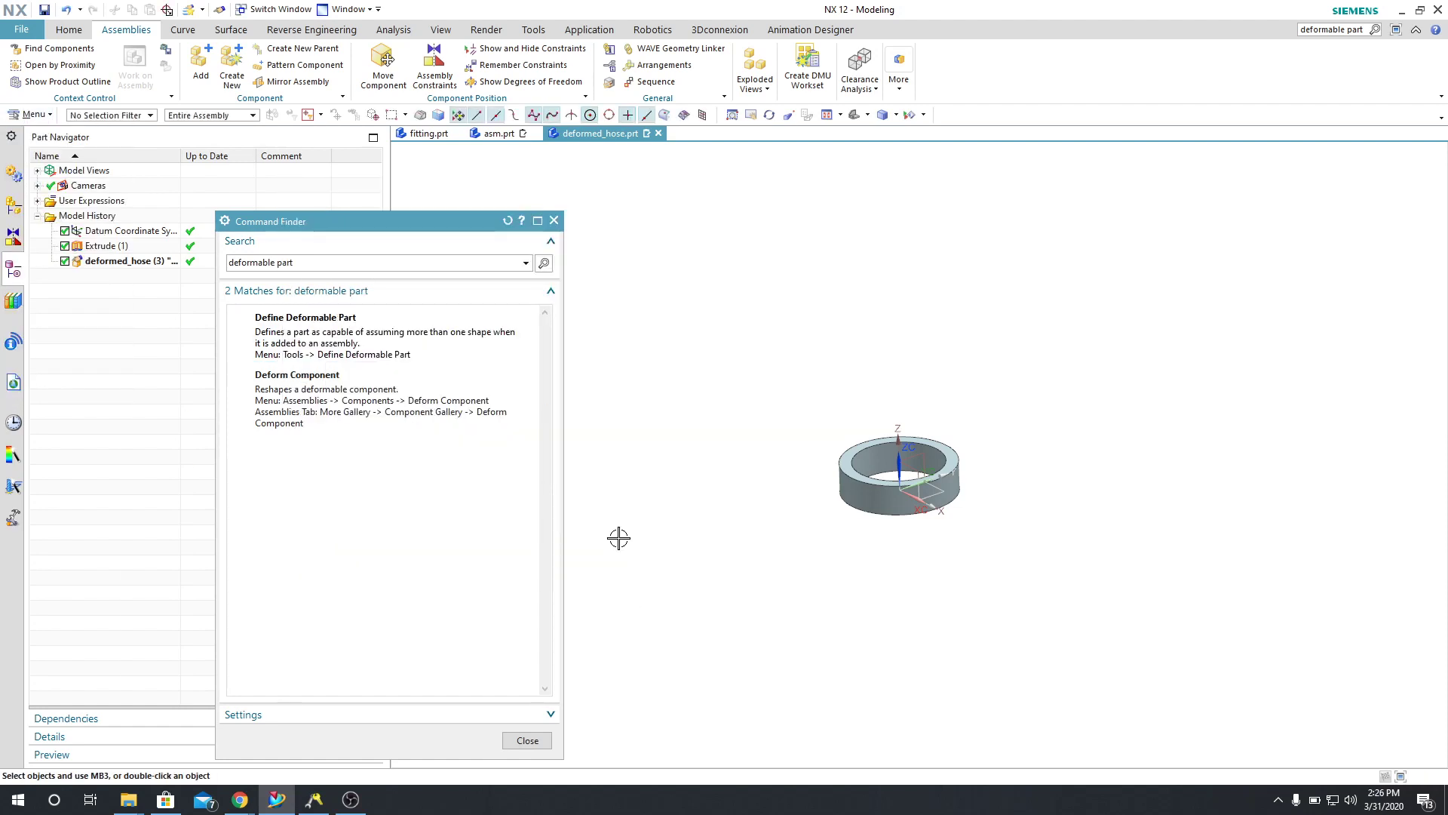
Step: Close Command Finder and switch to asm.prt, orbiting and zooming onto the four fittings
{"action": "left_click", "coordinate": [545, 740]}
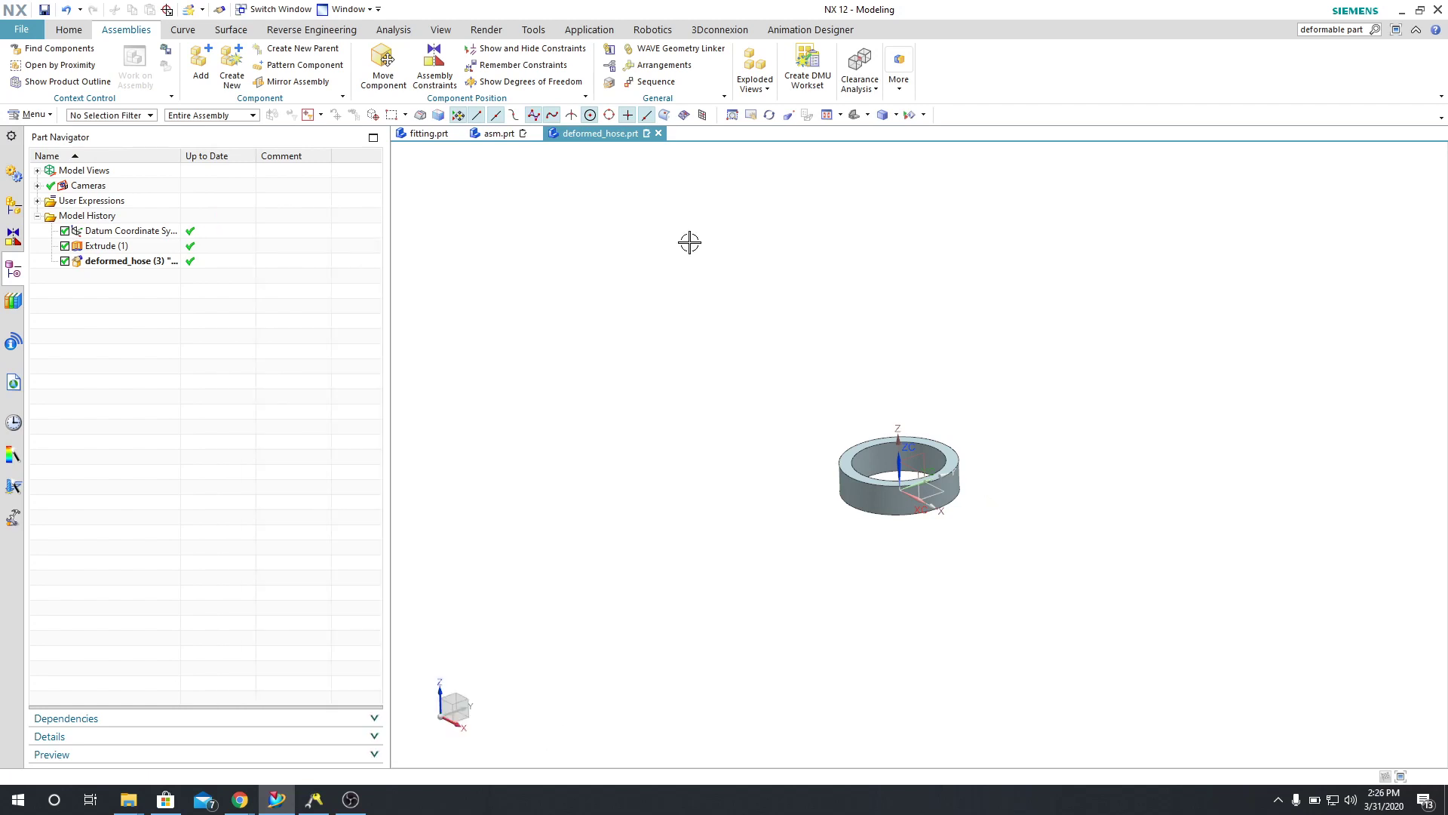
{"action": "left_click", "coordinate": [480, 140]}
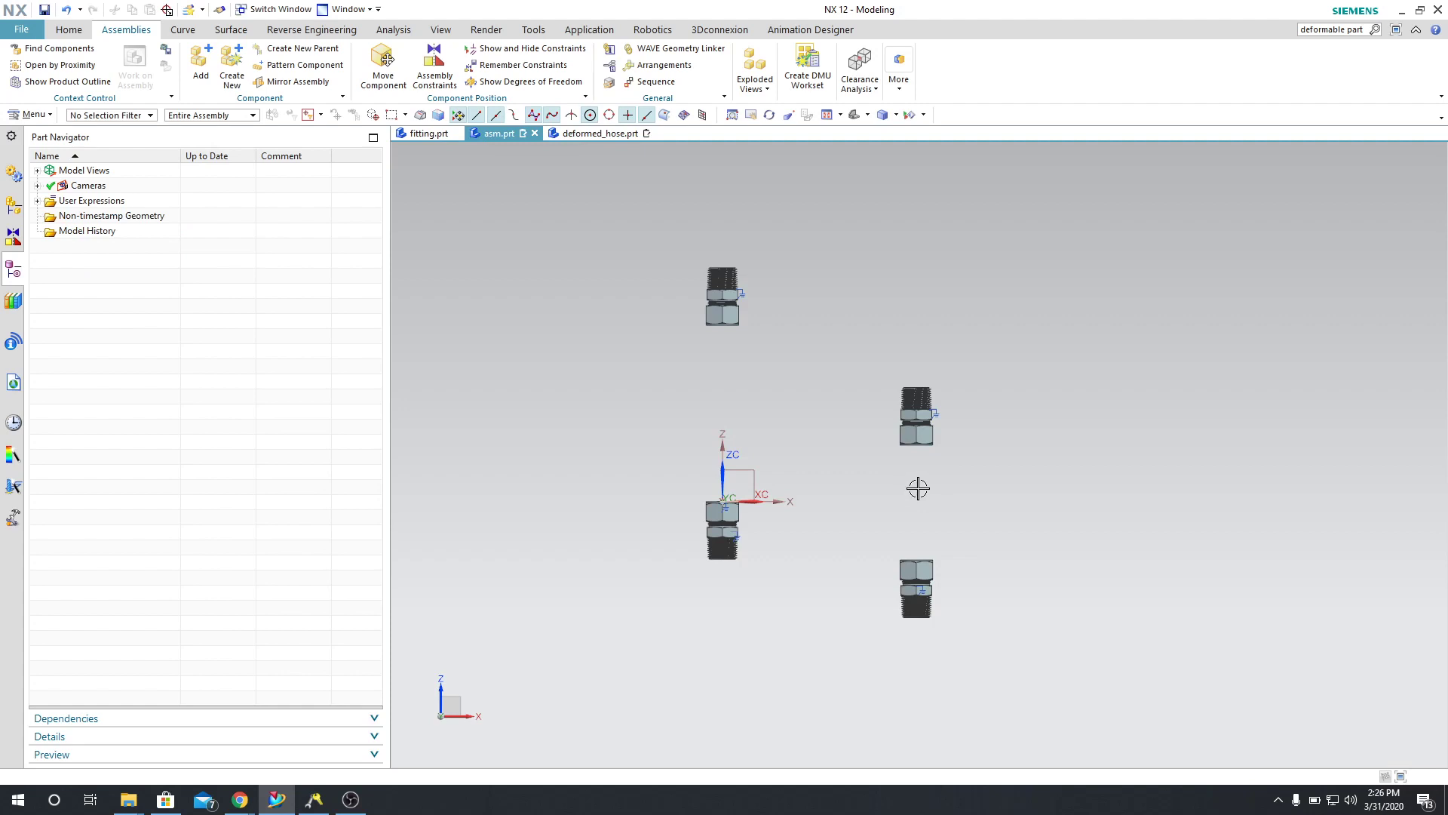
{"action": "middle_click_drag", "start_coordinate": [941, 498], "coordinate": [876, 478]}
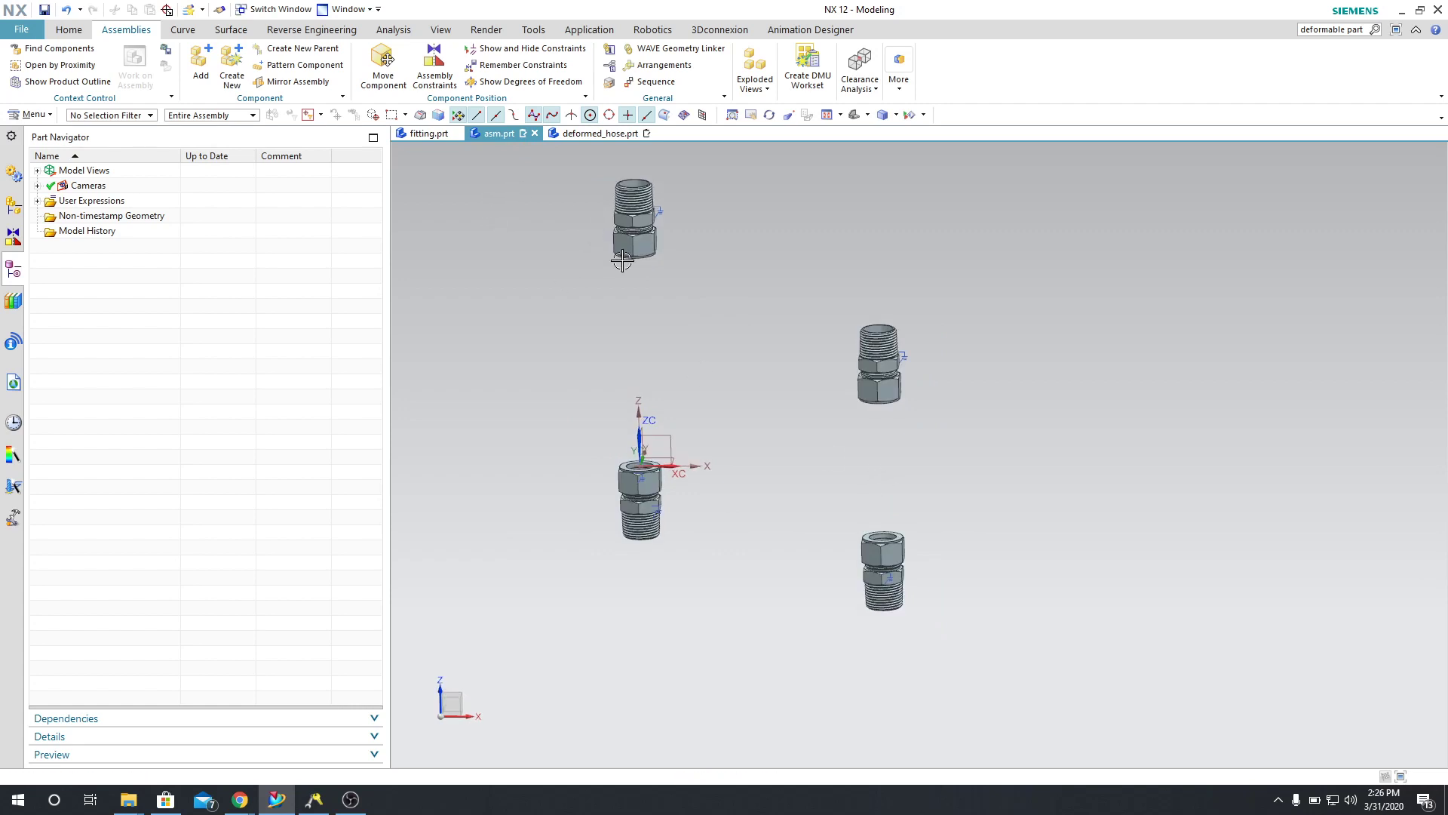
{"action": "scroll", "coordinate": [819, 511], "scroll_direction": "up", "scroll_amount": 5}
{"action": "scroll", "coordinate": [888, 517], "scroll_direction": "up", "scroll_amount": 5}
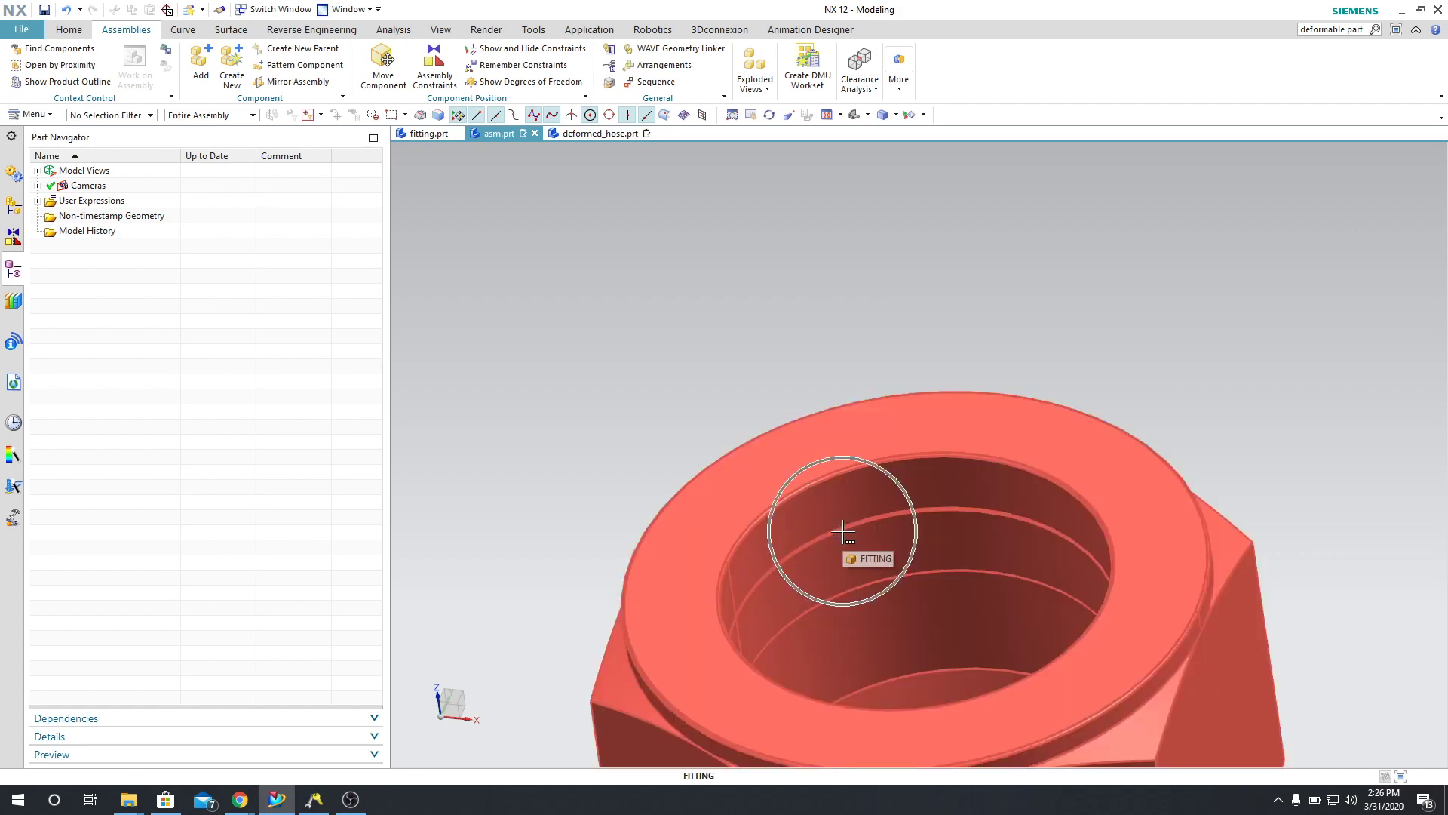
{"action": "scroll", "coordinate": [835, 517], "scroll_direction": "down", "scroll_amount": 10}
{"action": "middle_click_drag", "start_coordinate": [834, 518], "coordinate": [619, 440]}
Step: Measure between facing faces of two fittings, reading 107.4644 mm minimum distance, then cancel
{"action": "left_click", "coordinate": [393, 29]}
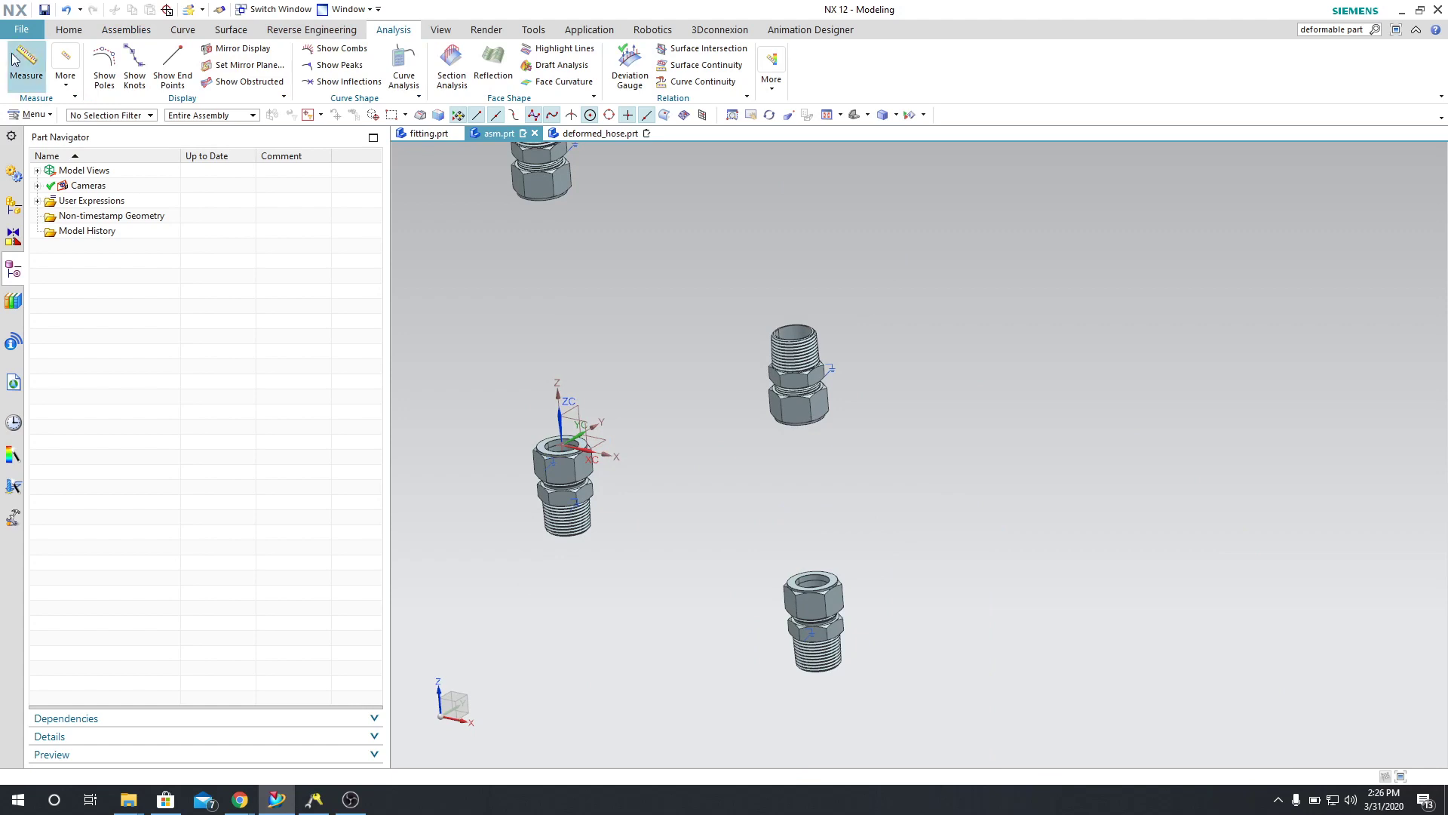
{"action": "left_click", "coordinate": [26, 60]}
{"action": "middle_click_drag", "start_coordinate": [863, 540], "coordinate": [830, 571]}
{"action": "scroll", "coordinate": [830, 571], "scroll_direction": "up", "scroll_amount": 12}
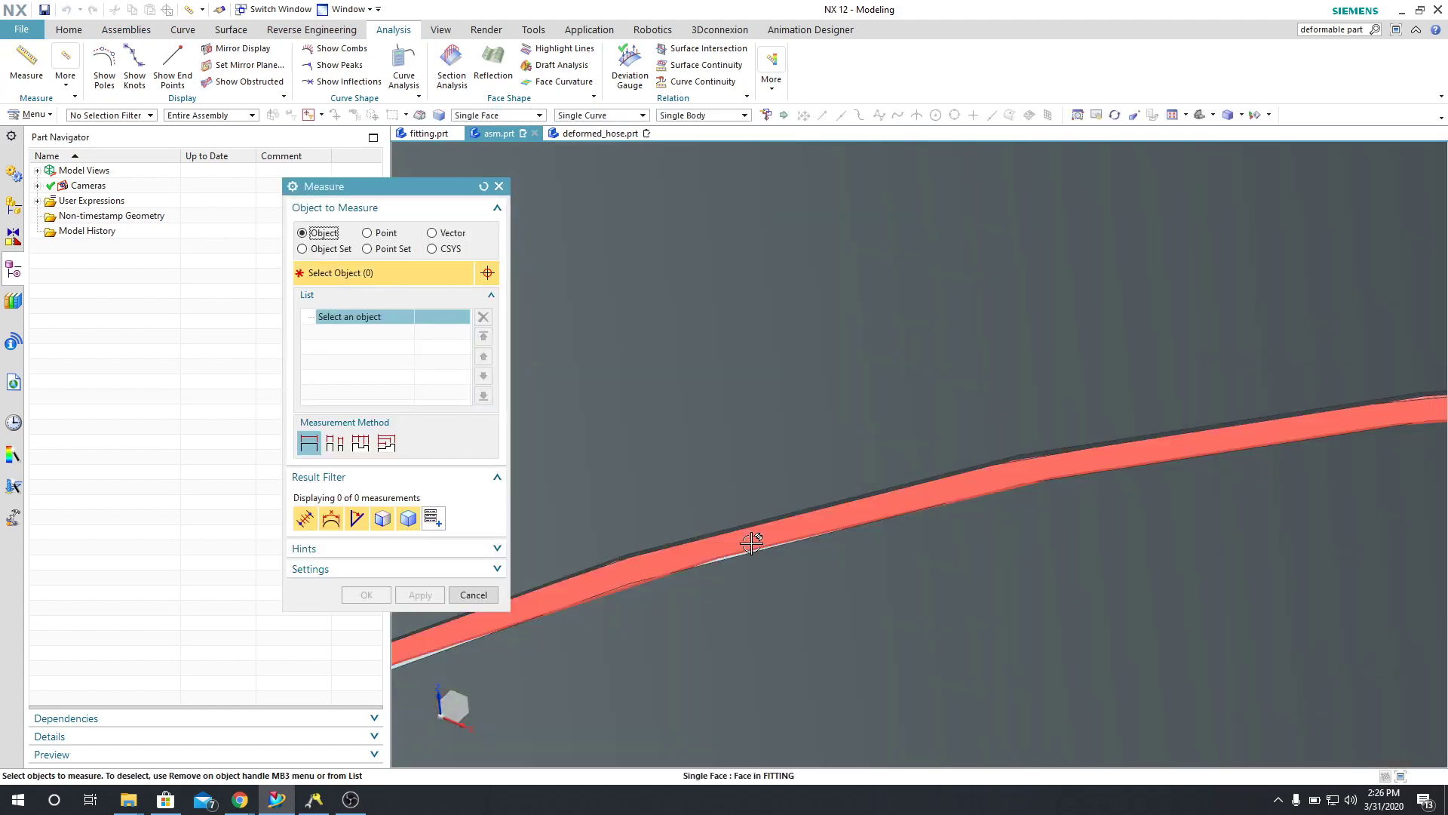
{"action": "left_click", "coordinate": [747, 553]}
{"action": "scroll", "coordinate": [747, 553], "scroll_direction": "down", "scroll_amount": 10}
{"action": "scroll", "coordinate": [686, 430], "scroll_direction": "down", "scroll_amount": 10}
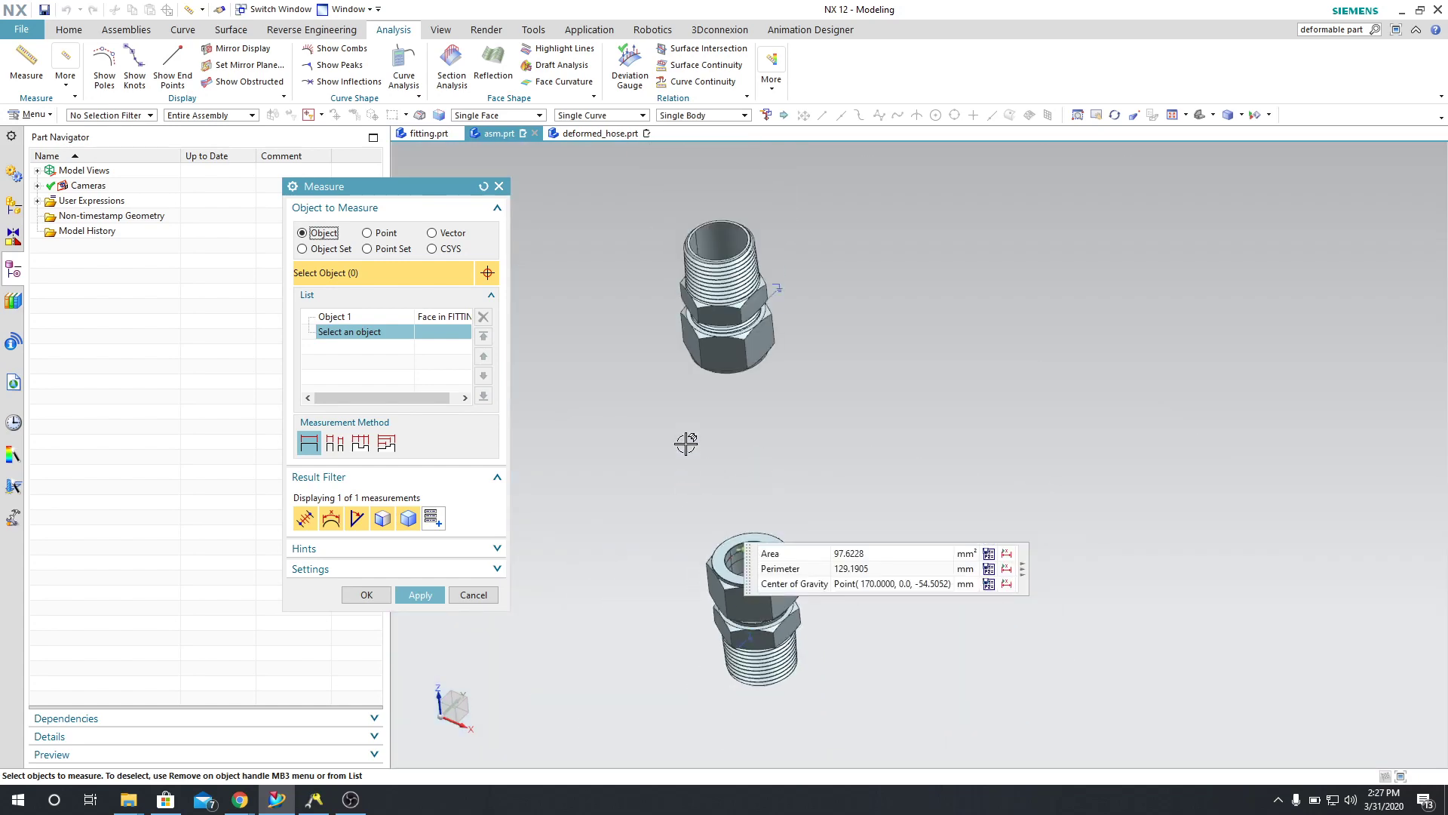
{"action": "scroll", "coordinate": [712, 257], "scroll_direction": "up", "scroll_amount": 12}
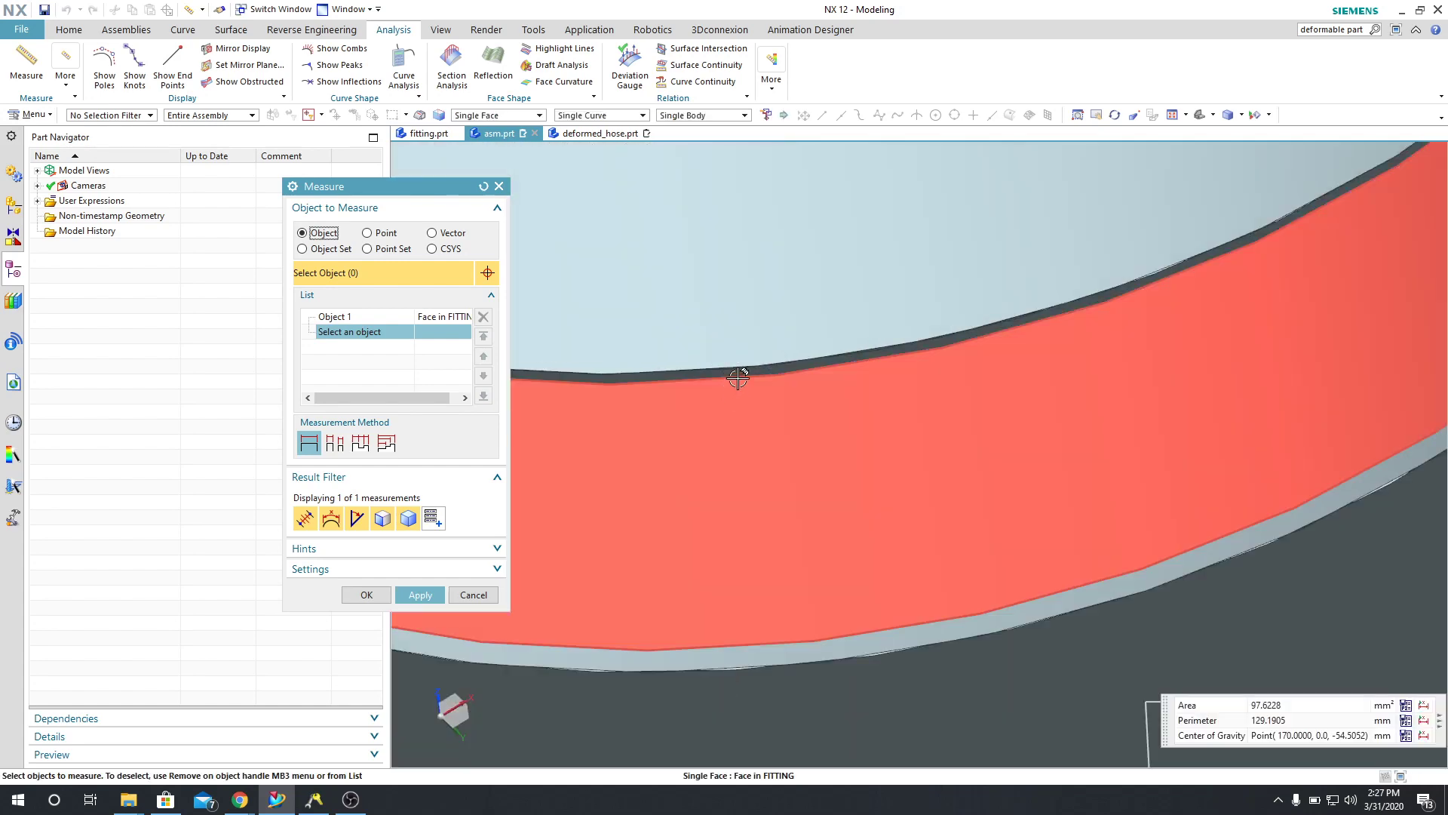
{"action": "left_click", "coordinate": [740, 373]}
{"action": "scroll", "coordinate": [740, 372], "scroll_direction": "down", "scroll_amount": 8}
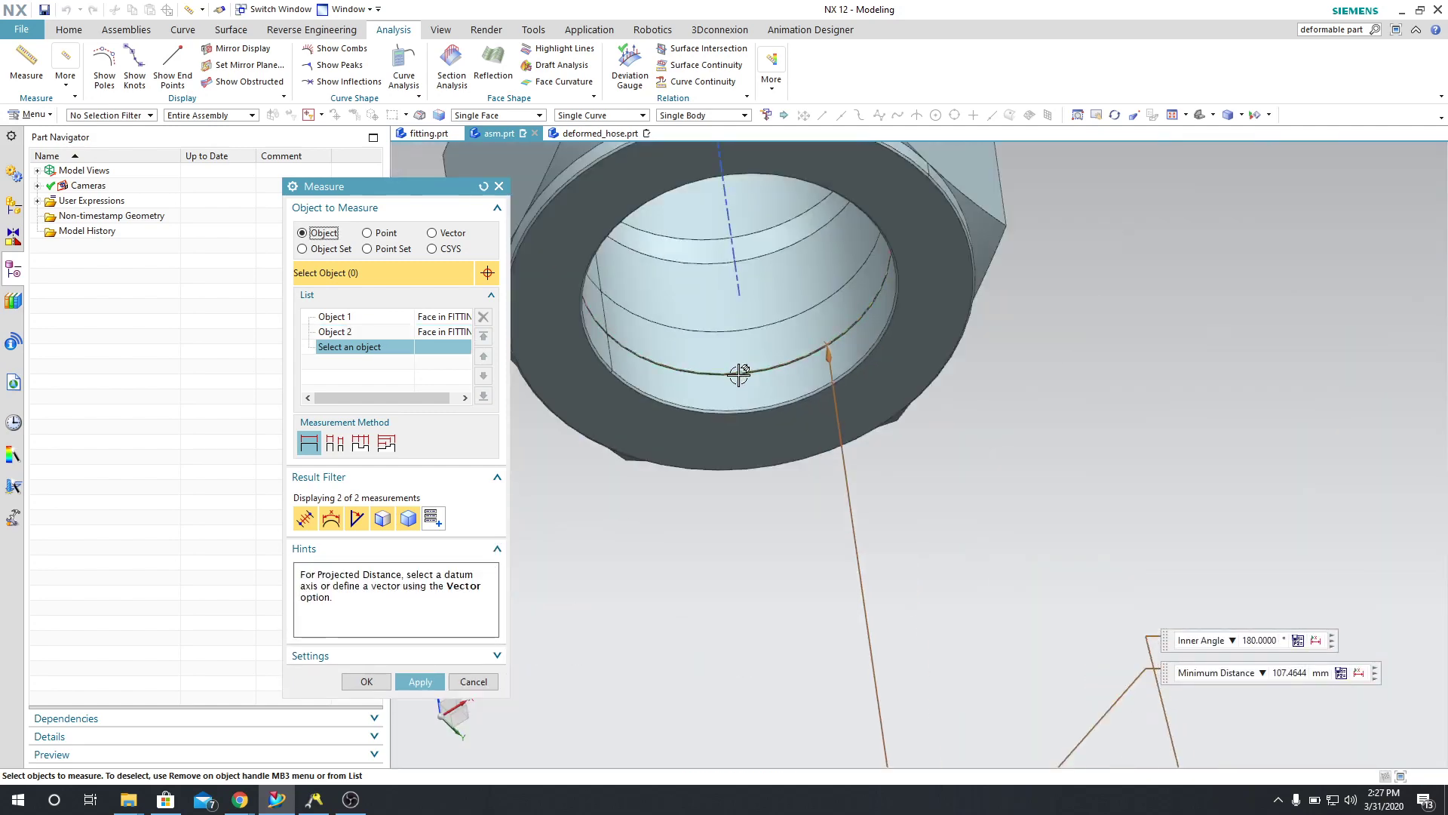
{"action": "left_click", "coordinate": [474, 681]}
{"action": "scroll", "coordinate": [785, 488], "scroll_direction": "down", "scroll_amount": 10}
{"action": "middle_click_drag", "start_coordinate": [786, 488], "coordinate": [795, 573]}
Step: Start Add Component from the Assemblies tab with deformed_hose.prt as the part to add
{"action": "left_click", "coordinate": [126, 29]}
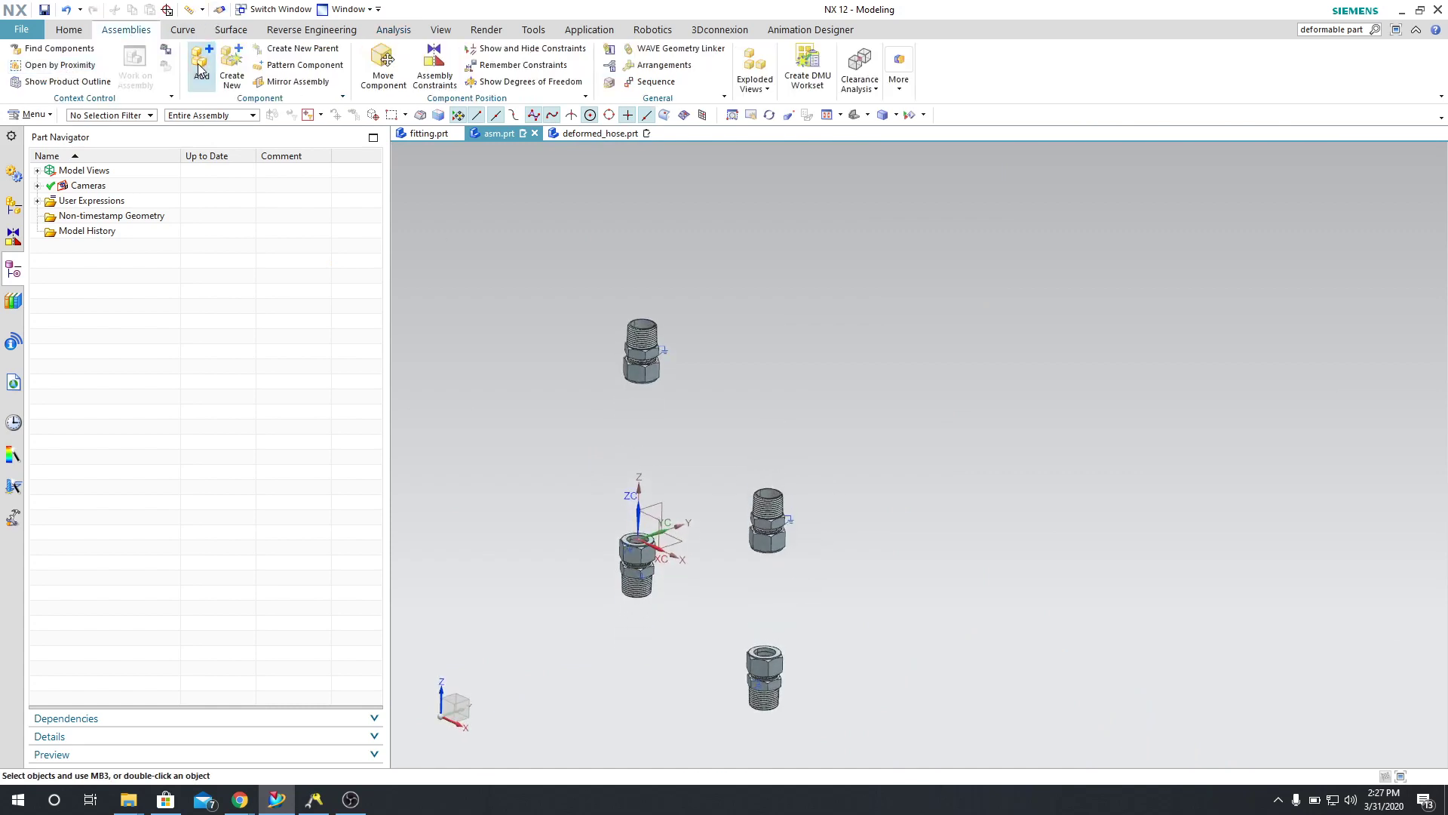
{"action": "left_click", "coordinate": [201, 68]}
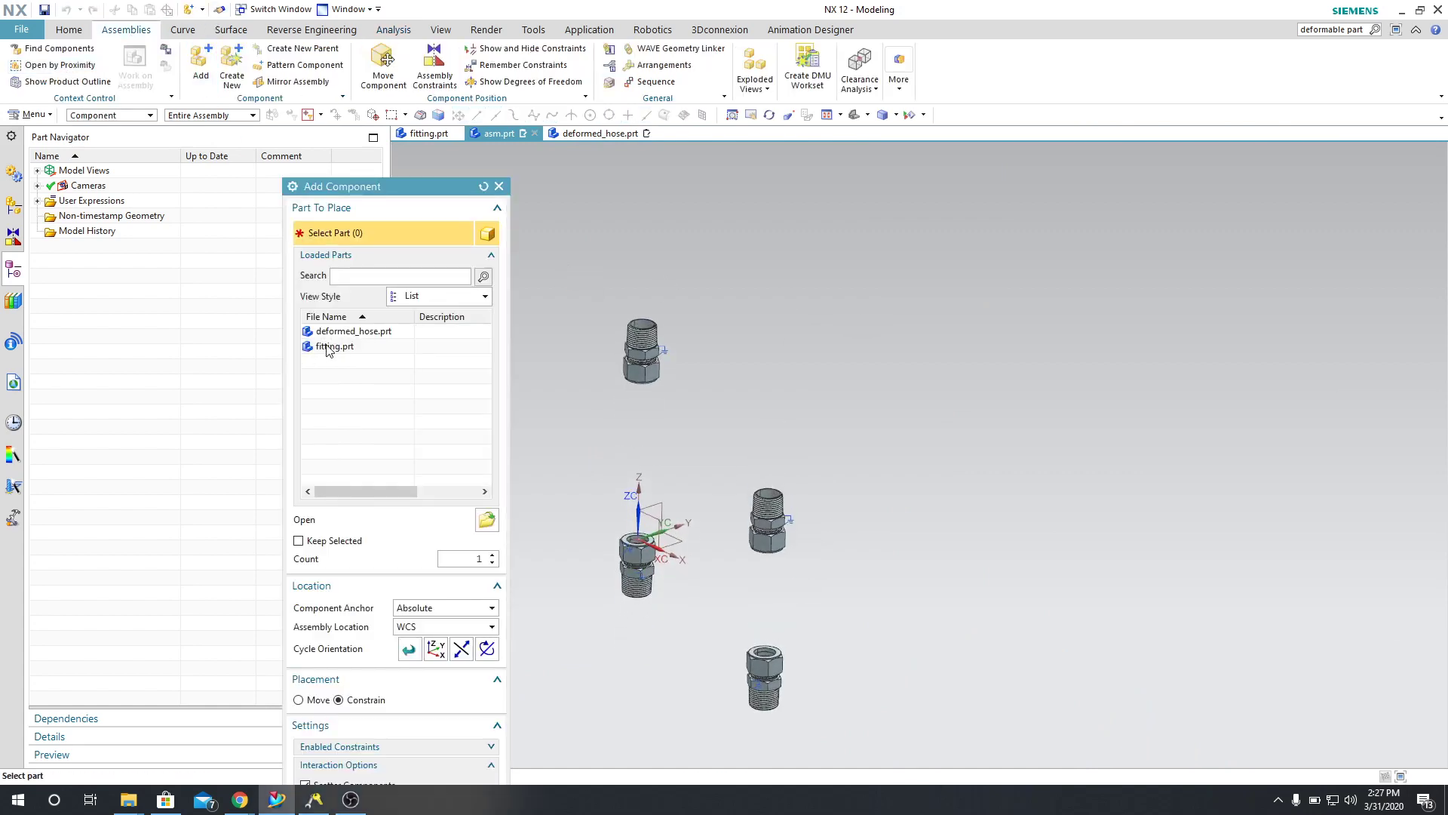
{"action": "left_click", "coordinate": [349, 331]}
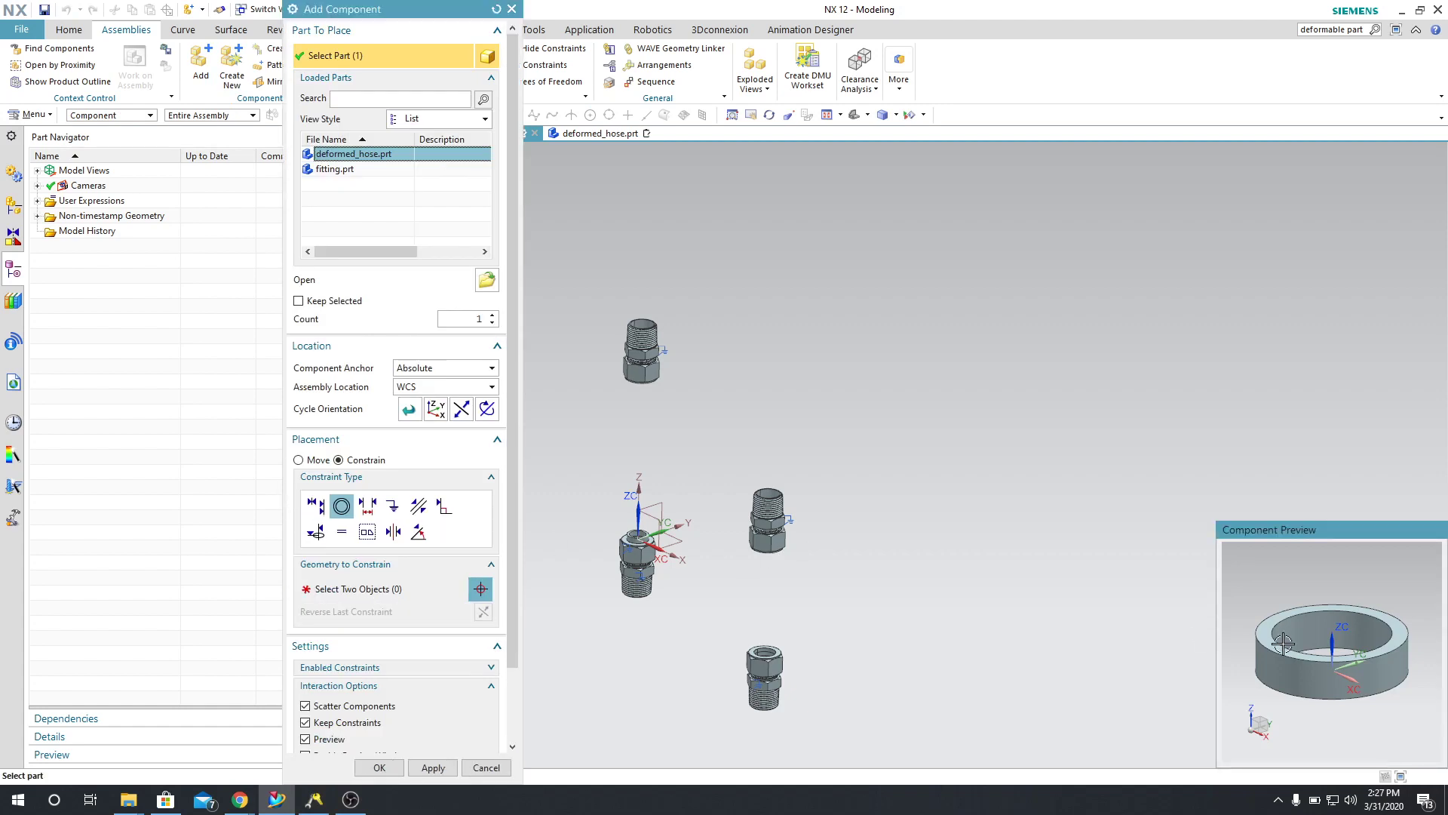
Step: Constrain the hose ring's circular edge concentric to the fitting's edge and reverse its direction
{"action": "left_click", "coordinate": [390, 589]}
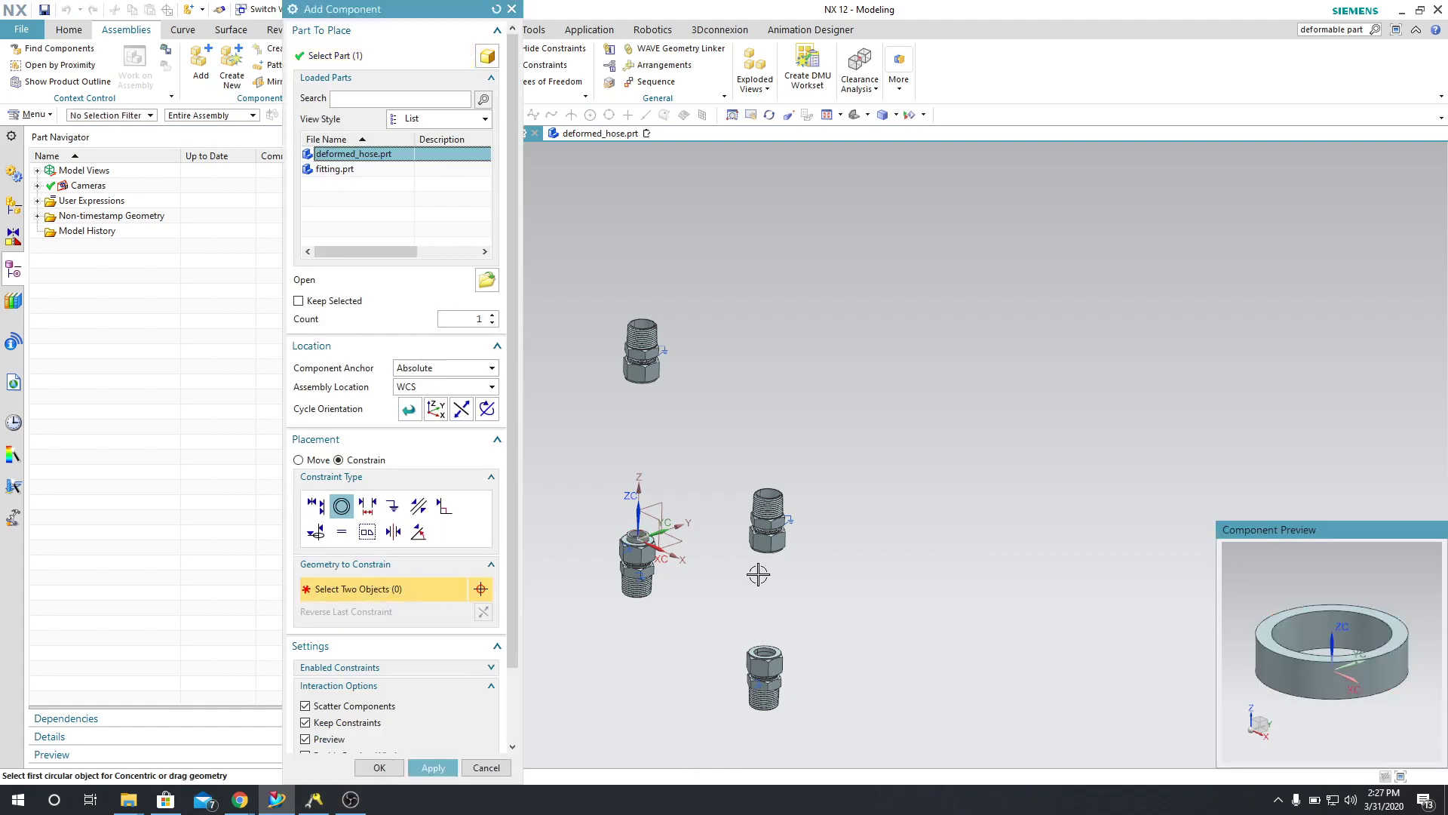
{"action": "left_click", "coordinate": [1290, 654]}
{"action": "scroll", "coordinate": [766, 603], "scroll_direction": "up", "scroll_amount": 10}
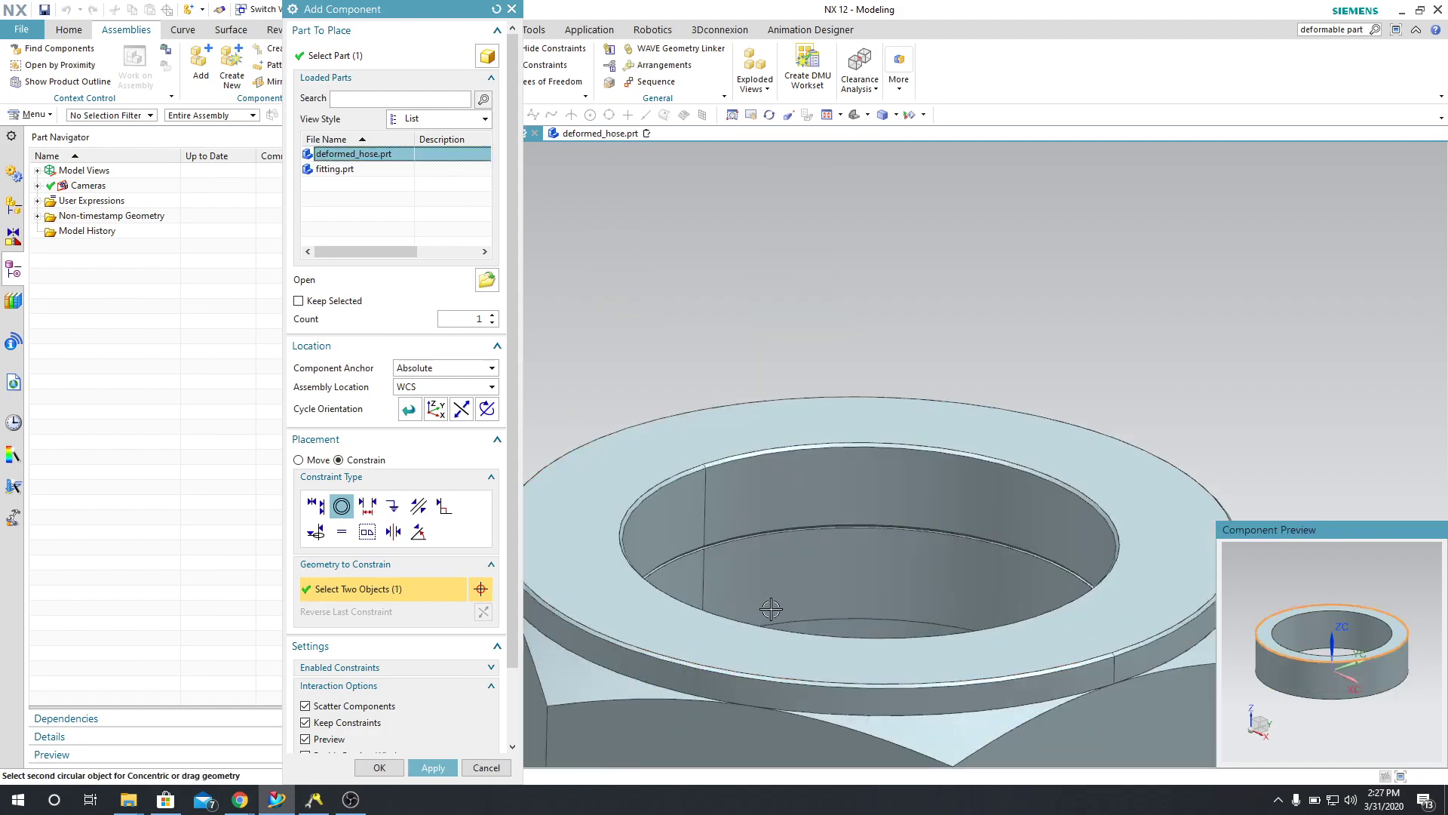
{"action": "left_click", "coordinate": [739, 447]}
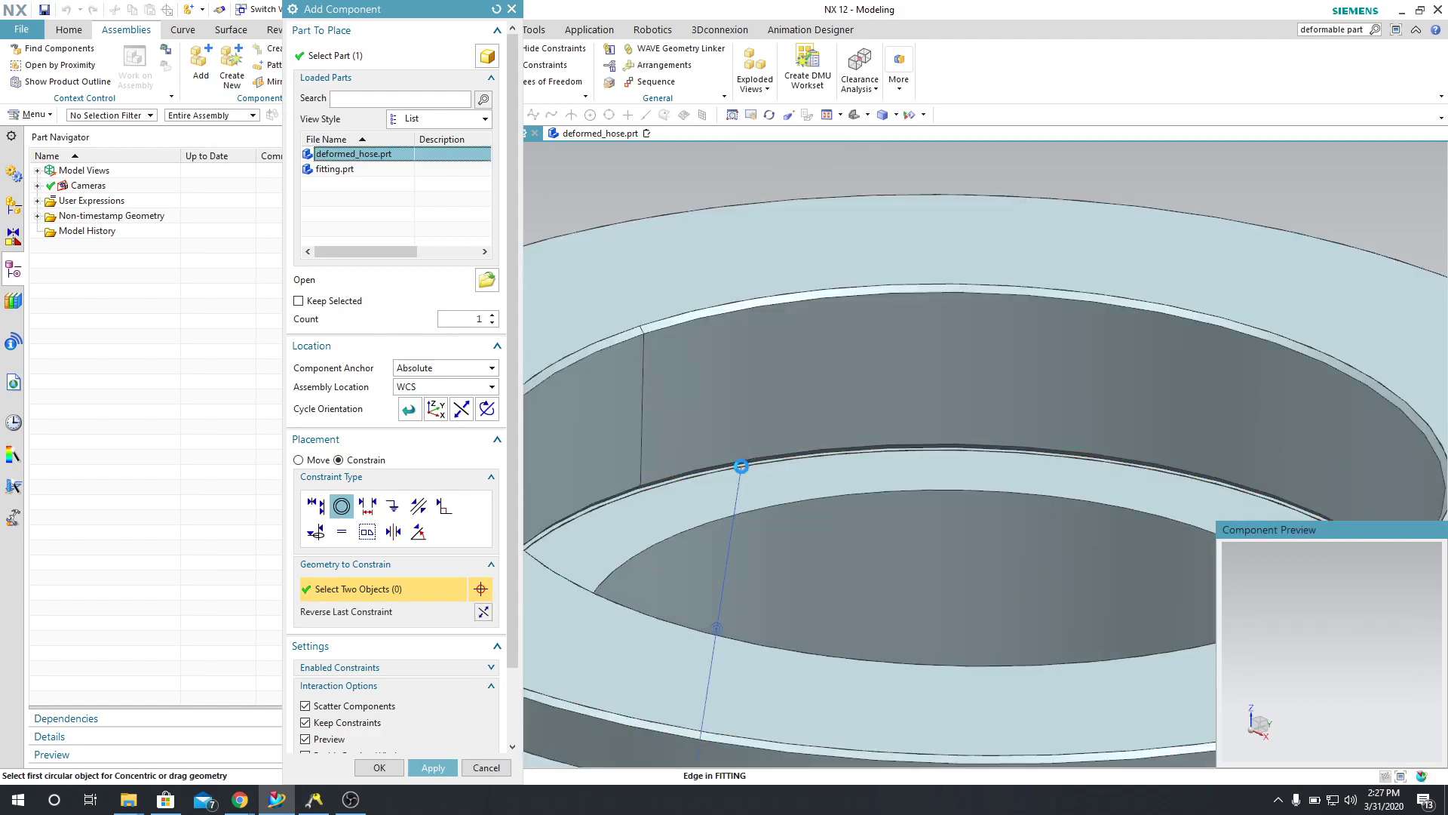
{"action": "scroll", "coordinate": [742, 466], "scroll_direction": "down", "scroll_amount": 4}
{"action": "left_click", "coordinate": [483, 611]}
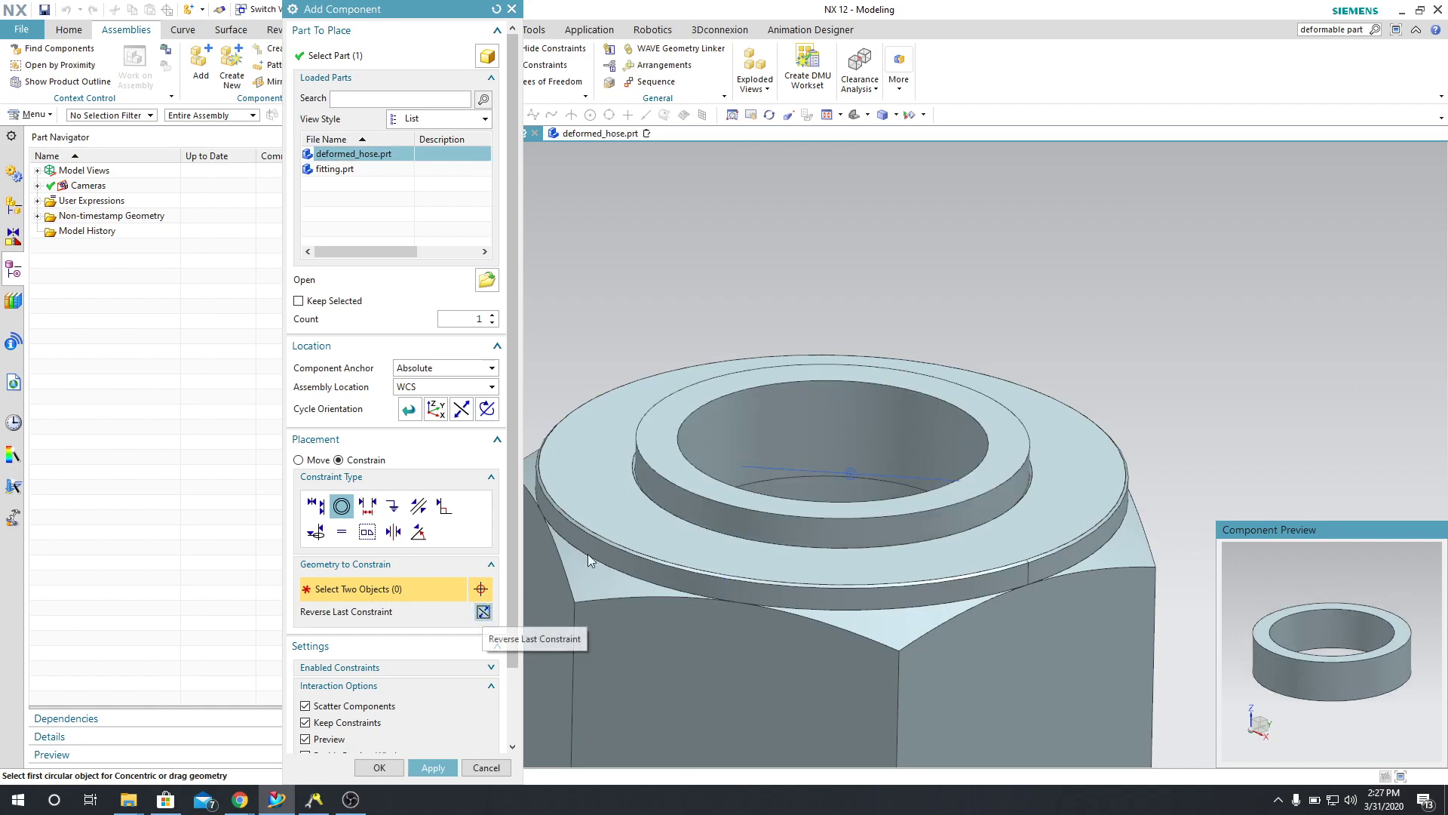
Step: Finish placing the first hose and set its length to 107 mm
{"action": "left_click", "coordinate": [380, 767]}
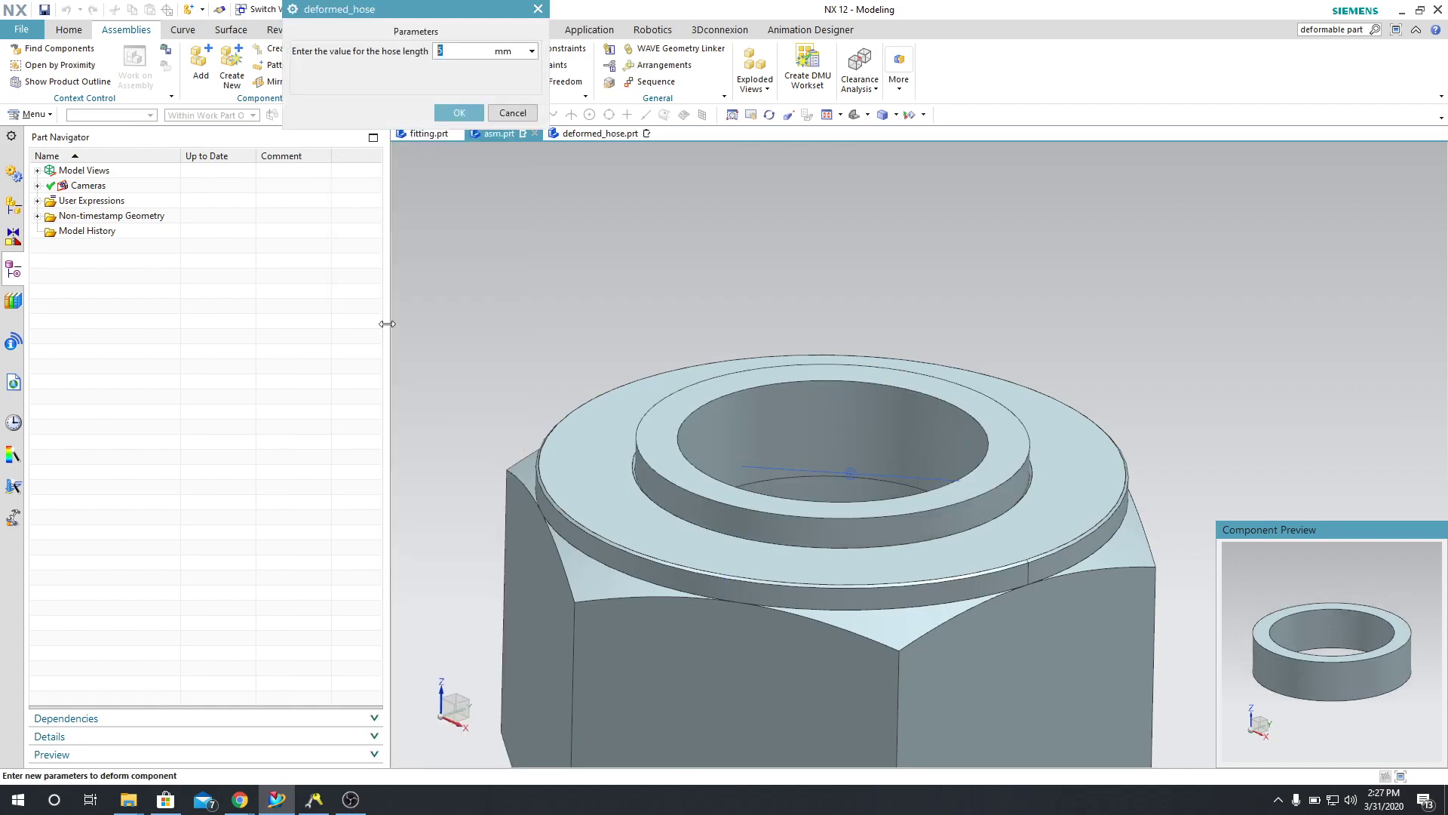
{"action": "left_click_drag", "start_coordinate": [453, 7], "coordinate": [747, 285]}
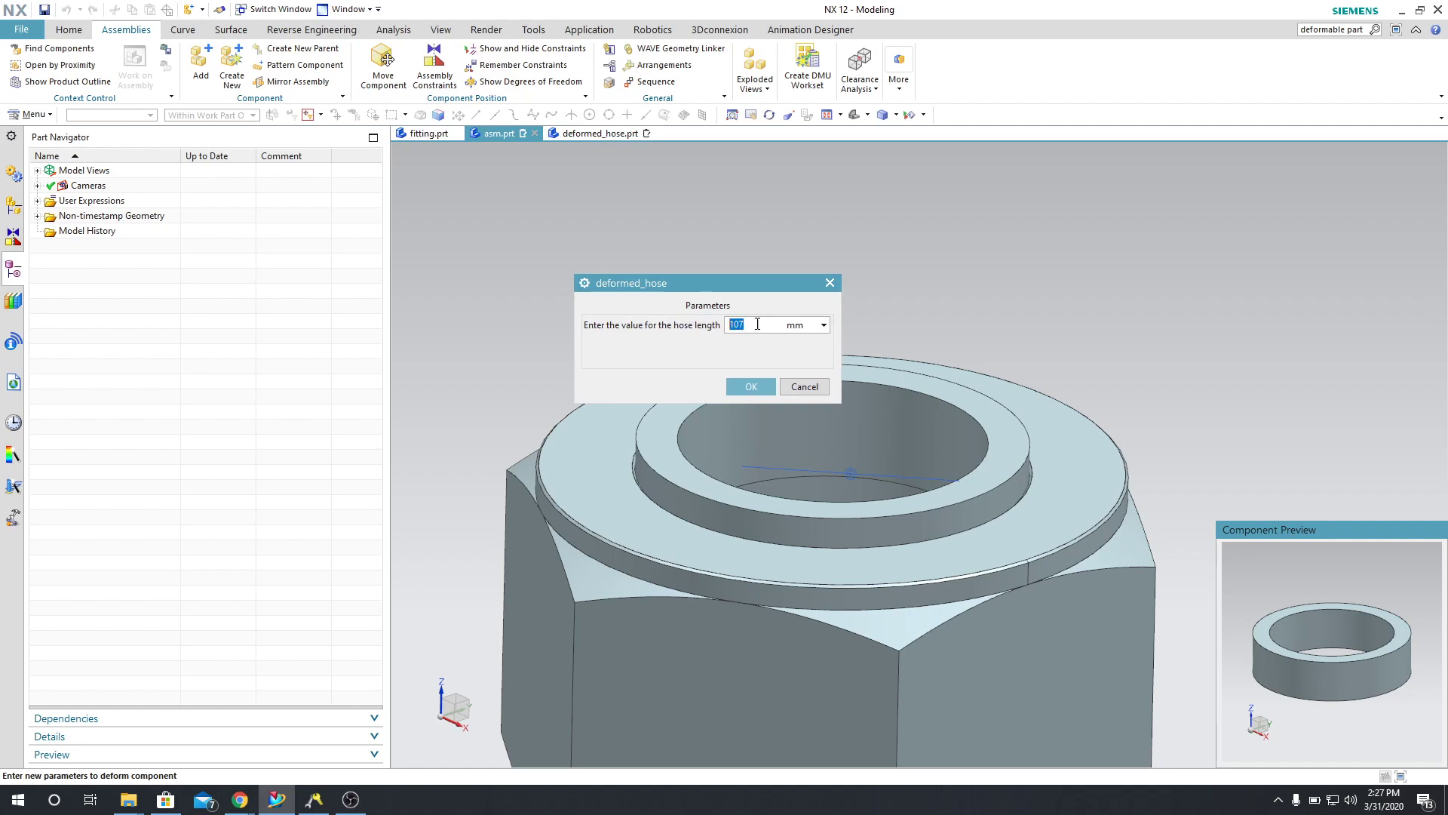
{"action": "left_click", "coordinate": [751, 386]}
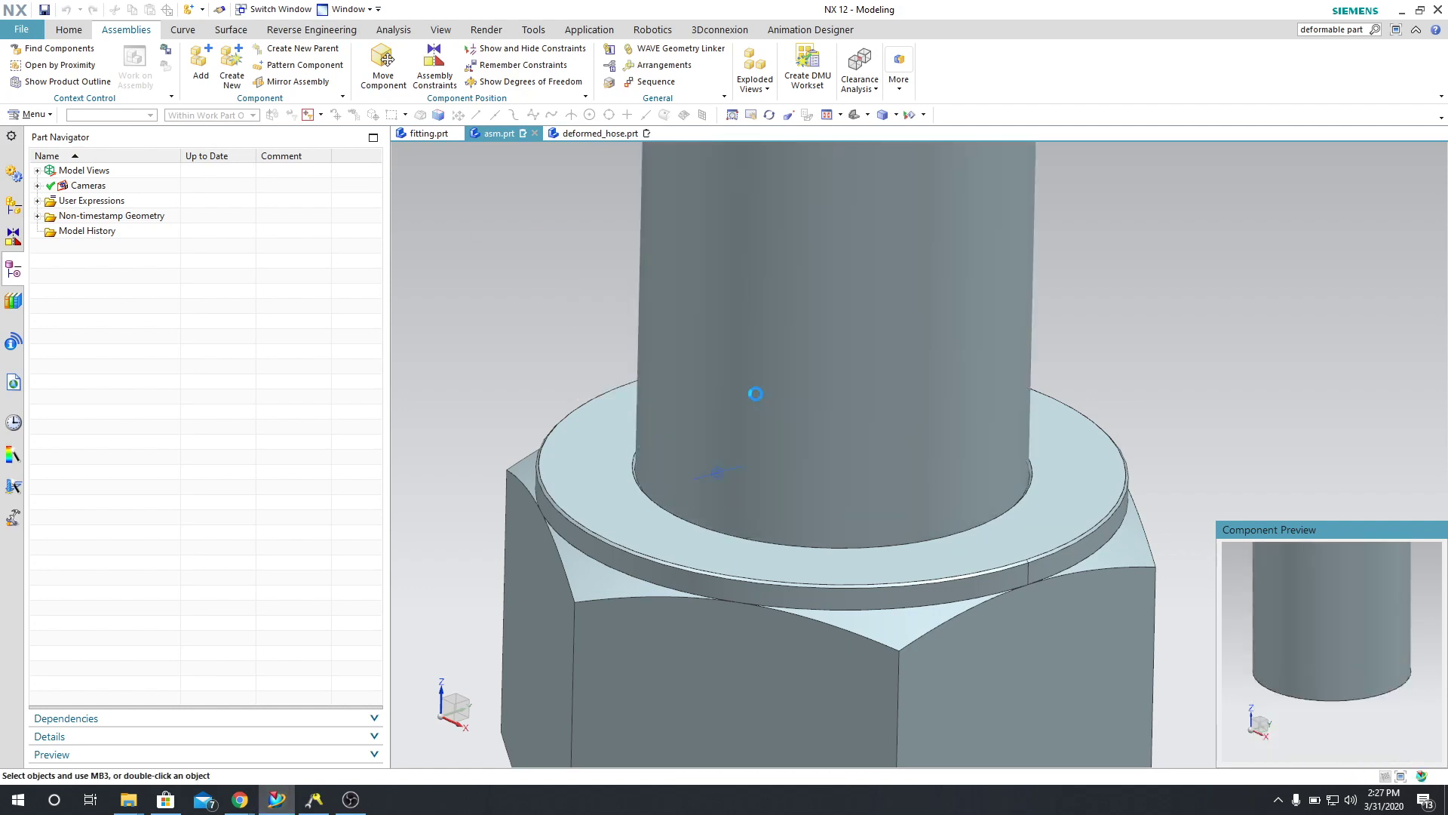
Step: Orbit and zoom to inspect the 107 mm hose between its fittings
{"action": "scroll", "coordinate": [743, 479], "scroll_direction": "down", "scroll_amount": 10}
{"action": "middle_click_drag", "start_coordinate": [743, 479], "coordinate": [789, 485]}
{"action": "scroll", "coordinate": [789, 472], "scroll_direction": "up", "scroll_amount": 3}
{"action": "scroll", "coordinate": [789, 469], "scroll_direction": "down", "scroll_amount": 3}
{"action": "middle_click_drag", "start_coordinate": [727, 375], "coordinate": [671, 490]}
{"action": "scroll", "coordinate": [661, 508], "scroll_direction": "up", "scroll_amount": 2}
{"action": "scroll", "coordinate": [660, 508], "scroll_direction": "up", "scroll_amount": 2}
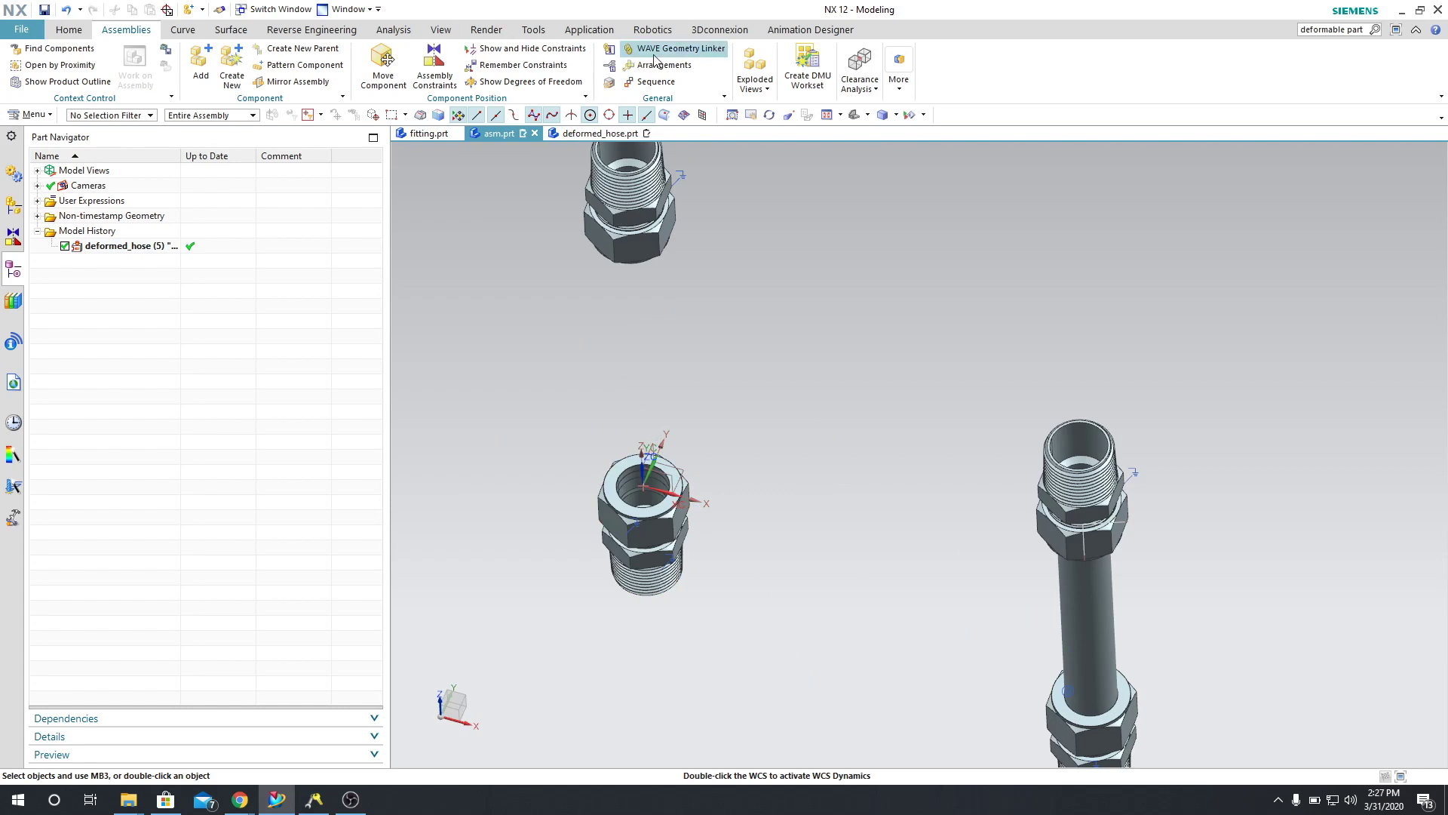
{"action": "left_click", "coordinate": [393, 29]}
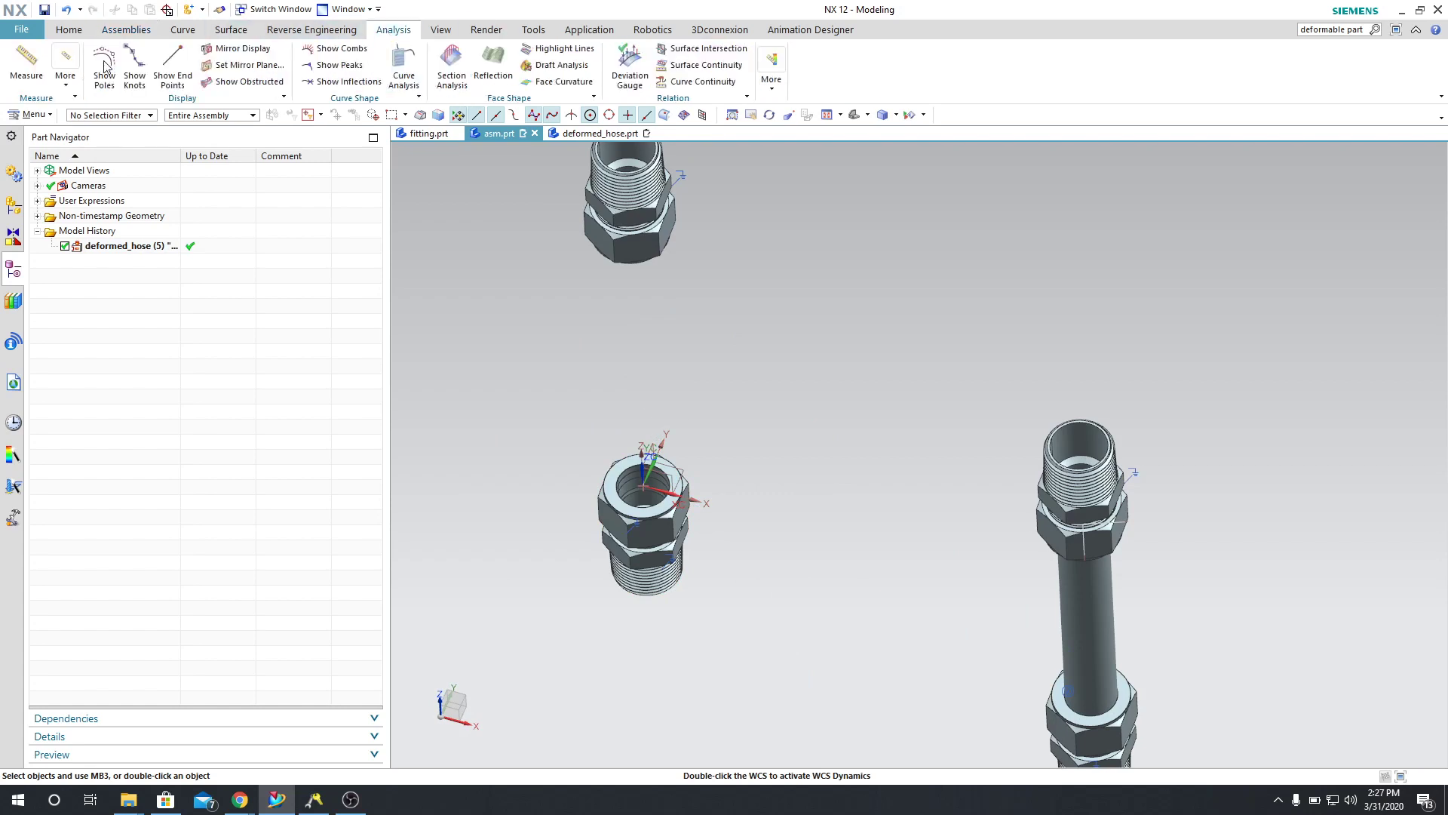
{"action": "left_click", "coordinate": [26, 66]}
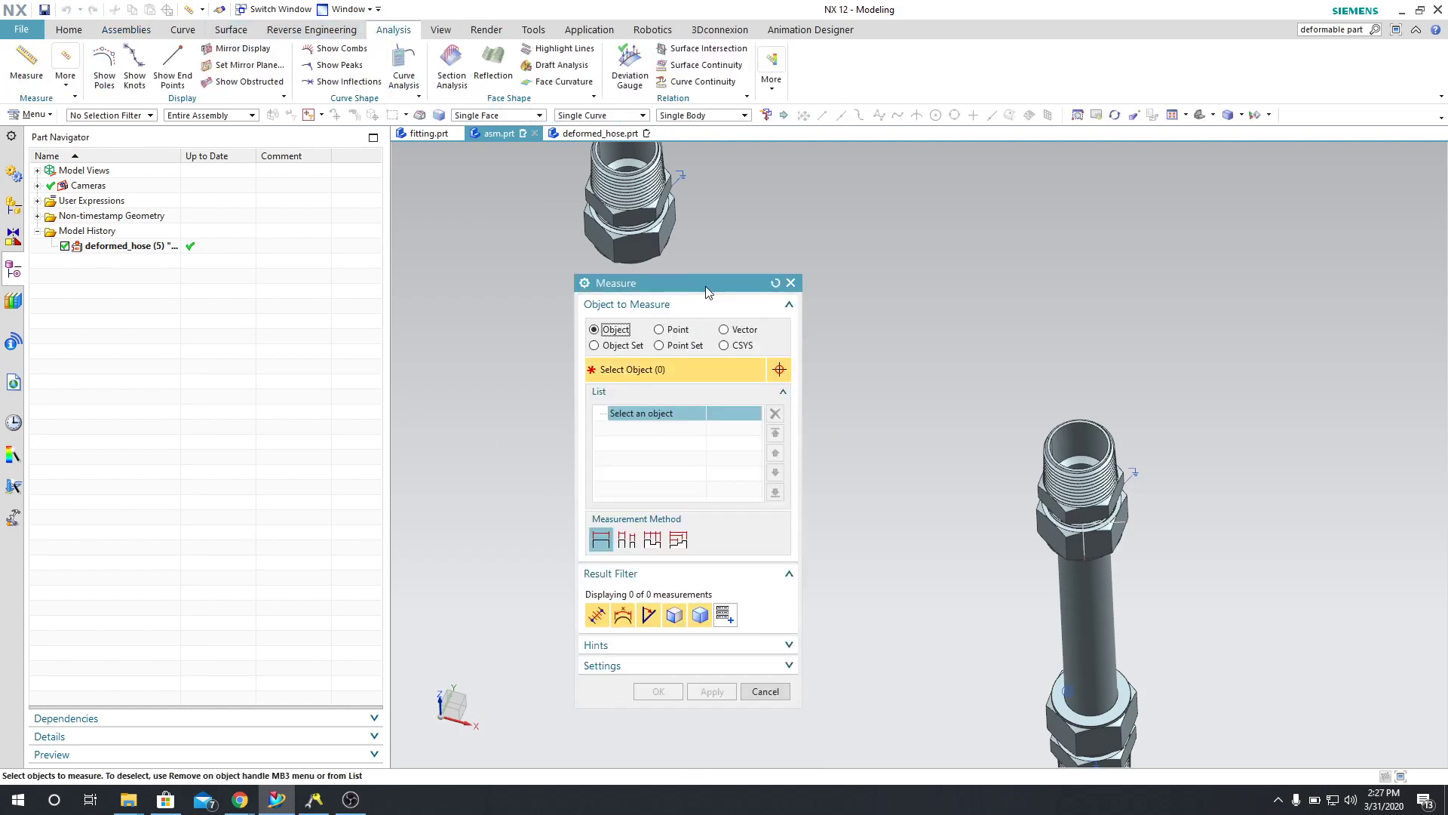
{"action": "left_click_drag", "start_coordinate": [708, 290], "coordinate": [311, 295]}
{"action": "scroll", "coordinate": [615, 453], "scroll_direction": "up", "scroll_amount": 6}
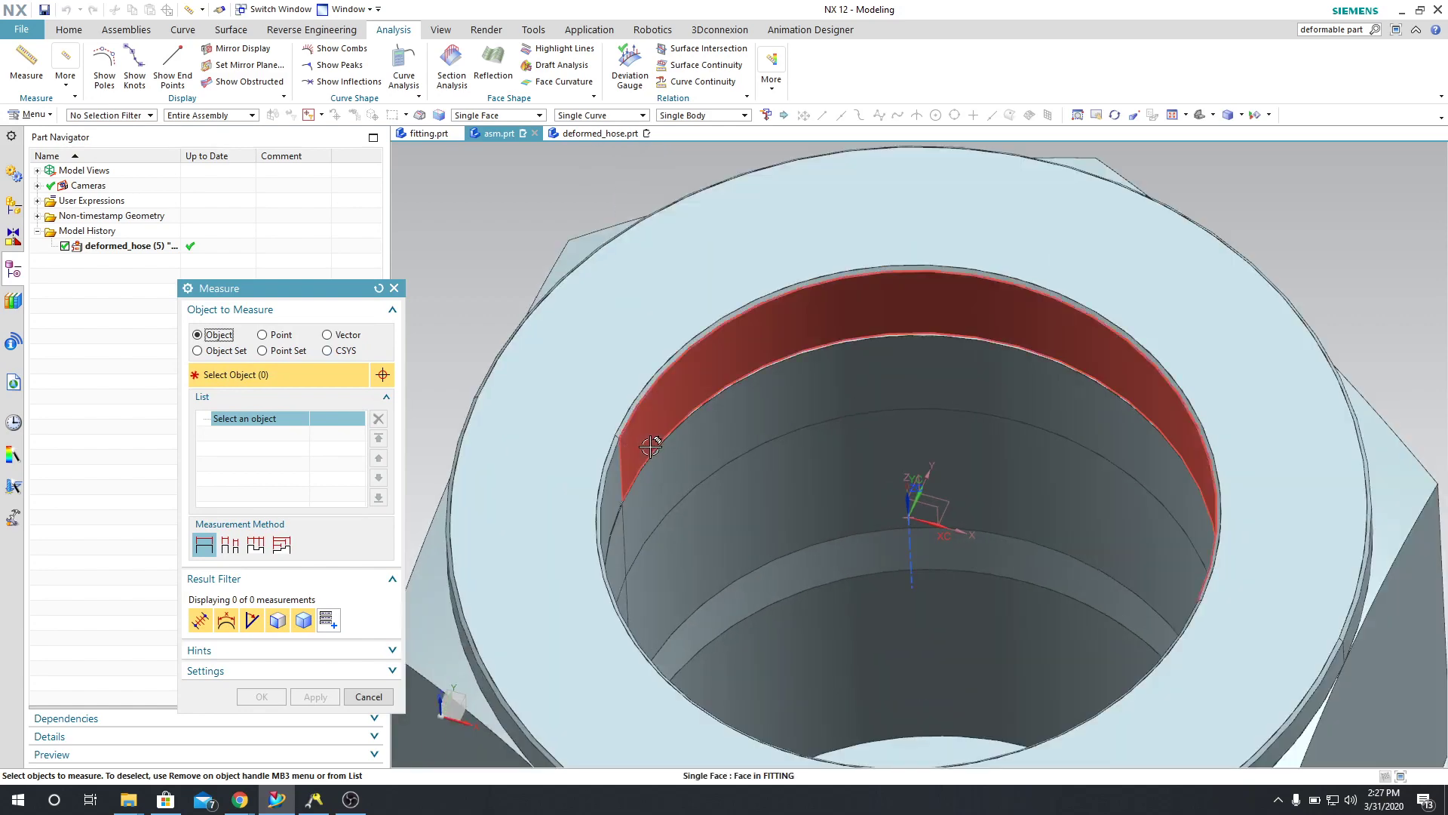
{"action": "scroll", "coordinate": [674, 439], "scroll_direction": "up", "scroll_amount": 6}
{"action": "left_click", "coordinate": [824, 323]}
{"action": "scroll", "coordinate": [824, 323], "scroll_direction": "down", "scroll_amount": 12}
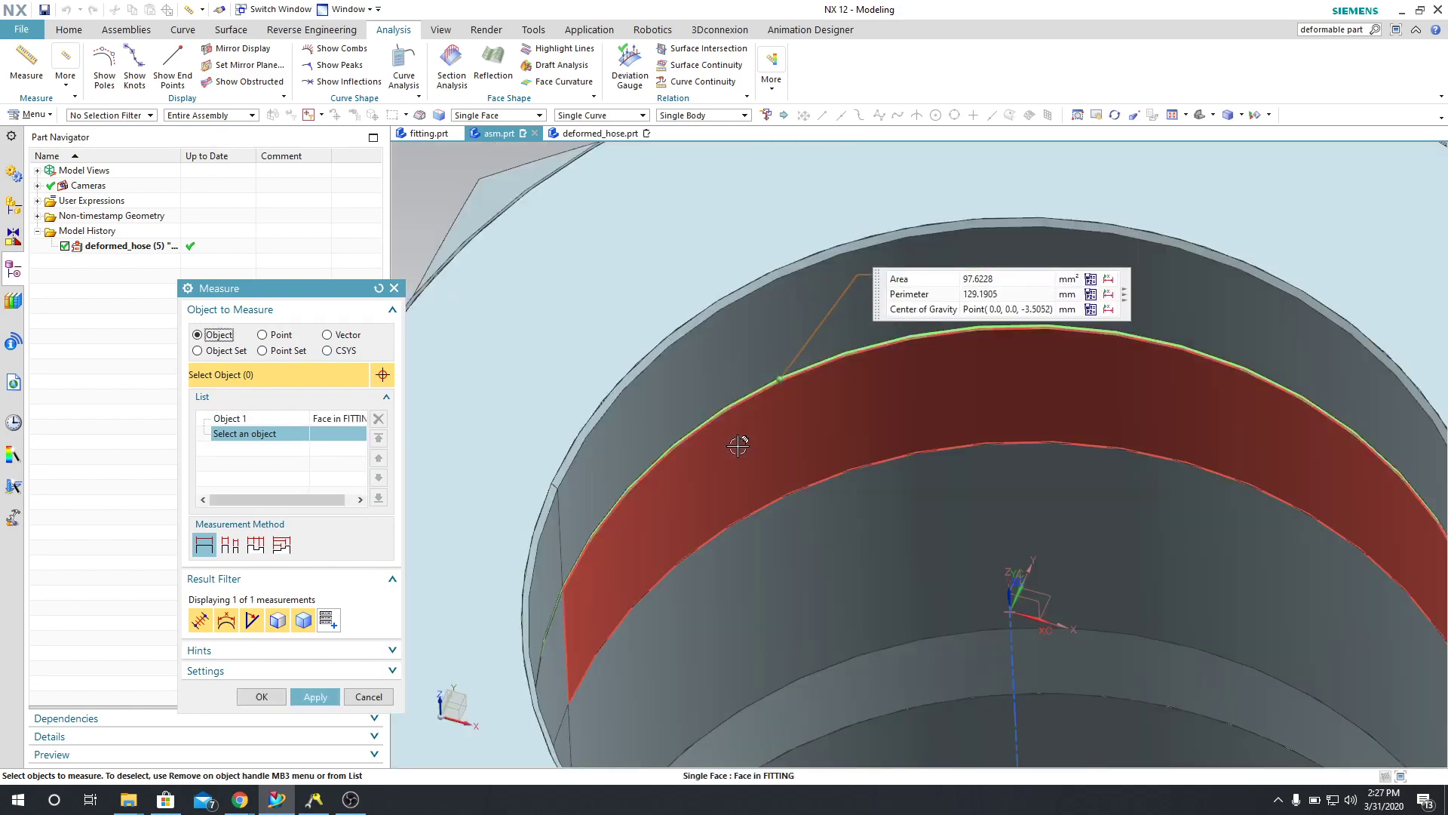
{"action": "middle_click_drag", "start_coordinate": [657, 405], "coordinate": [659, 376]}
{"action": "scroll", "coordinate": [726, 407], "scroll_direction": "up", "scroll_amount": 10}
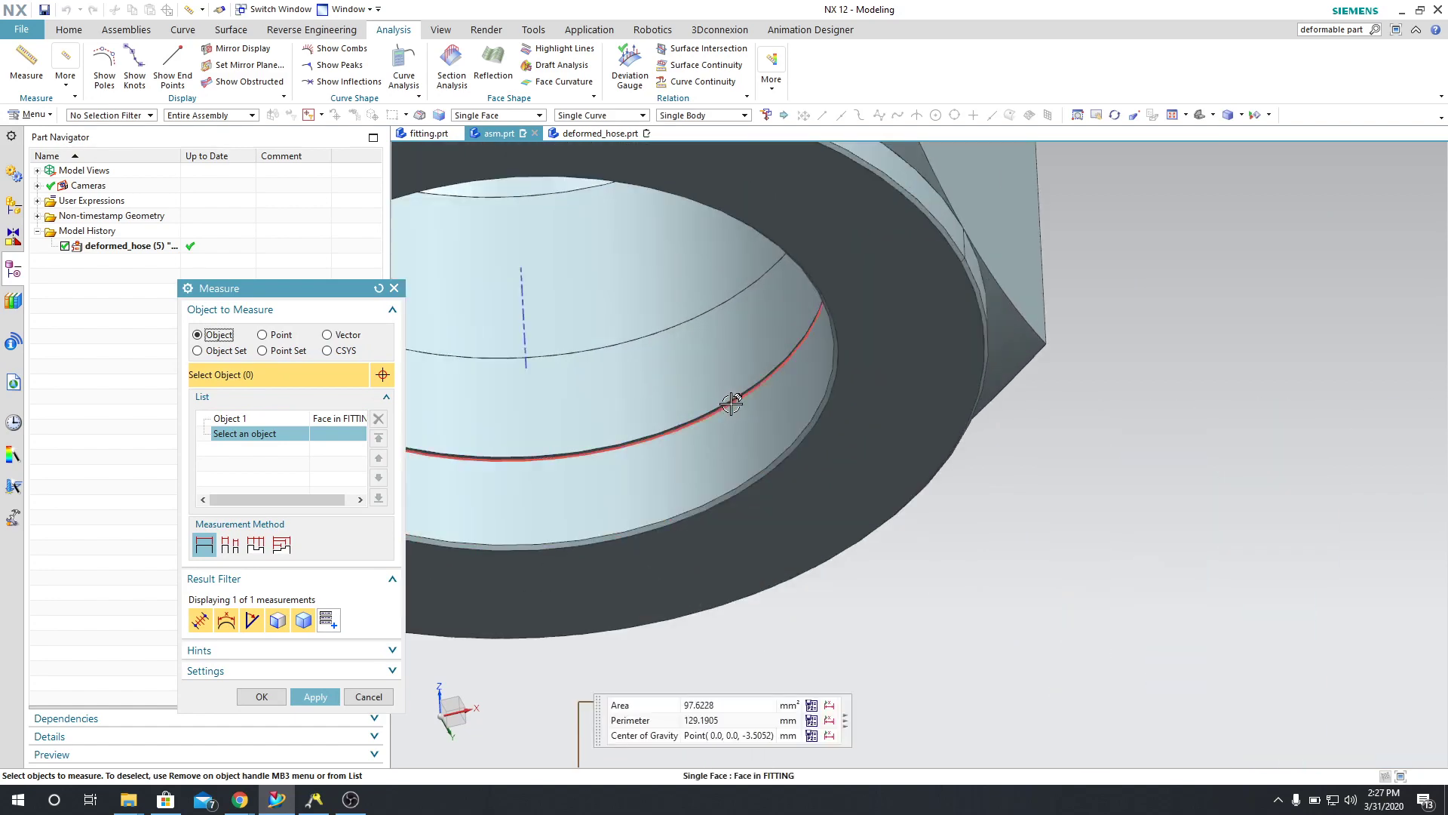
{"action": "scroll", "coordinate": [727, 407], "scroll_direction": "up", "scroll_amount": 8}
{"action": "left_click", "coordinate": [734, 396]}
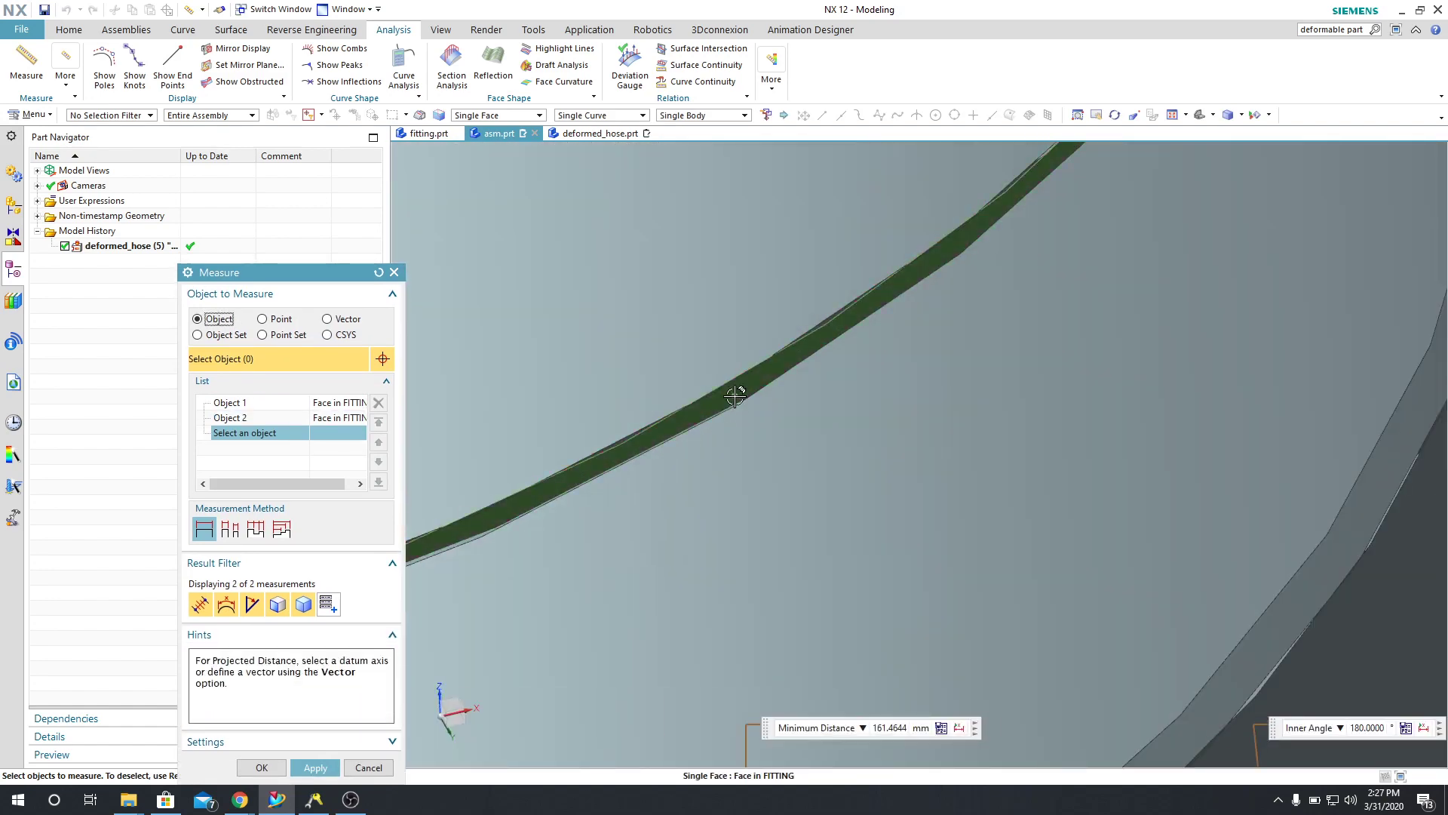
{"action": "scroll", "coordinate": [736, 390], "scroll_direction": "down", "scroll_amount": 10}
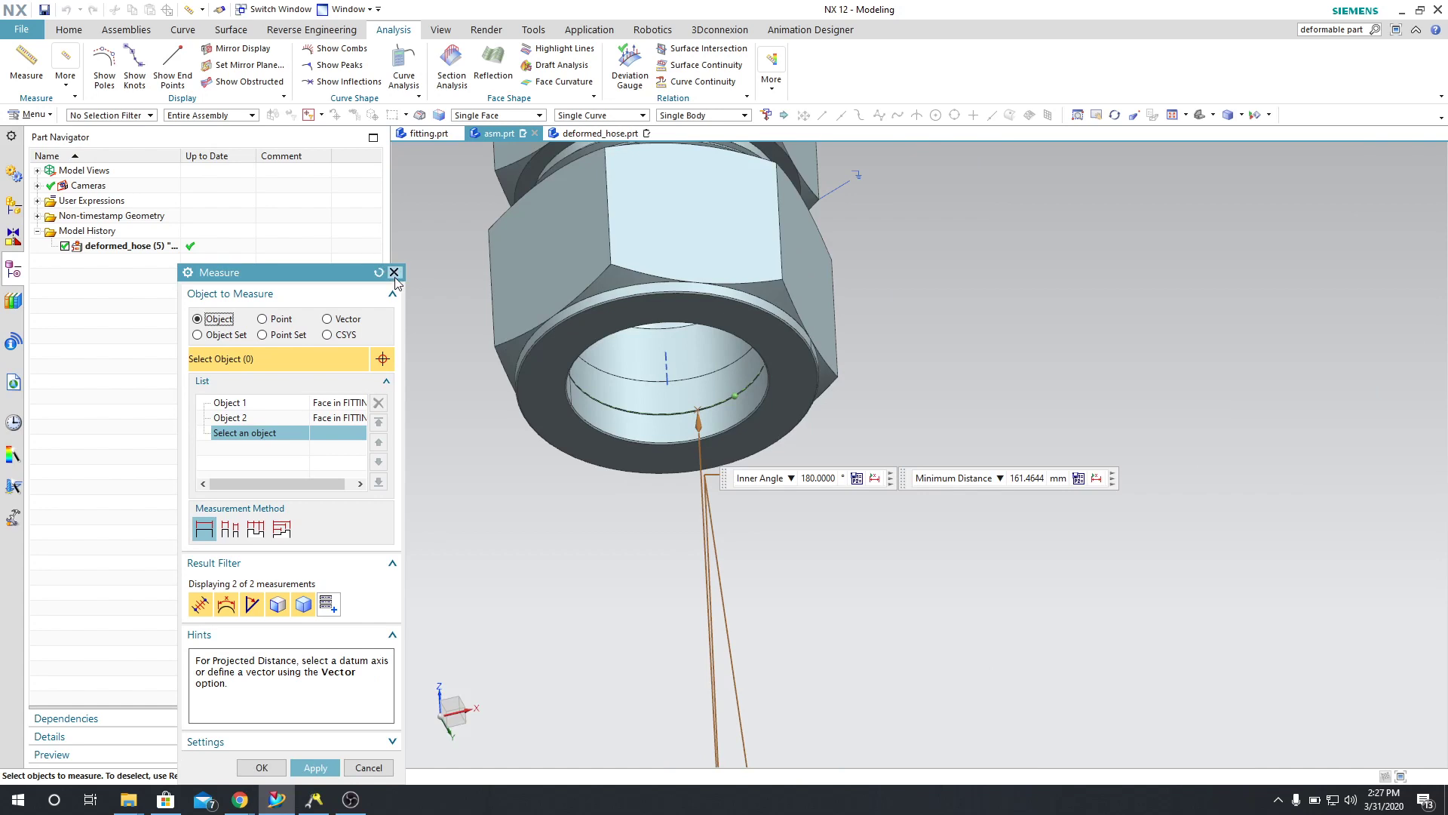
{"action": "left_click", "coordinate": [394, 272]}
Step: Add deformed_hose.prt as a new component using constrained placement
{"action": "left_click", "coordinate": [126, 29]}
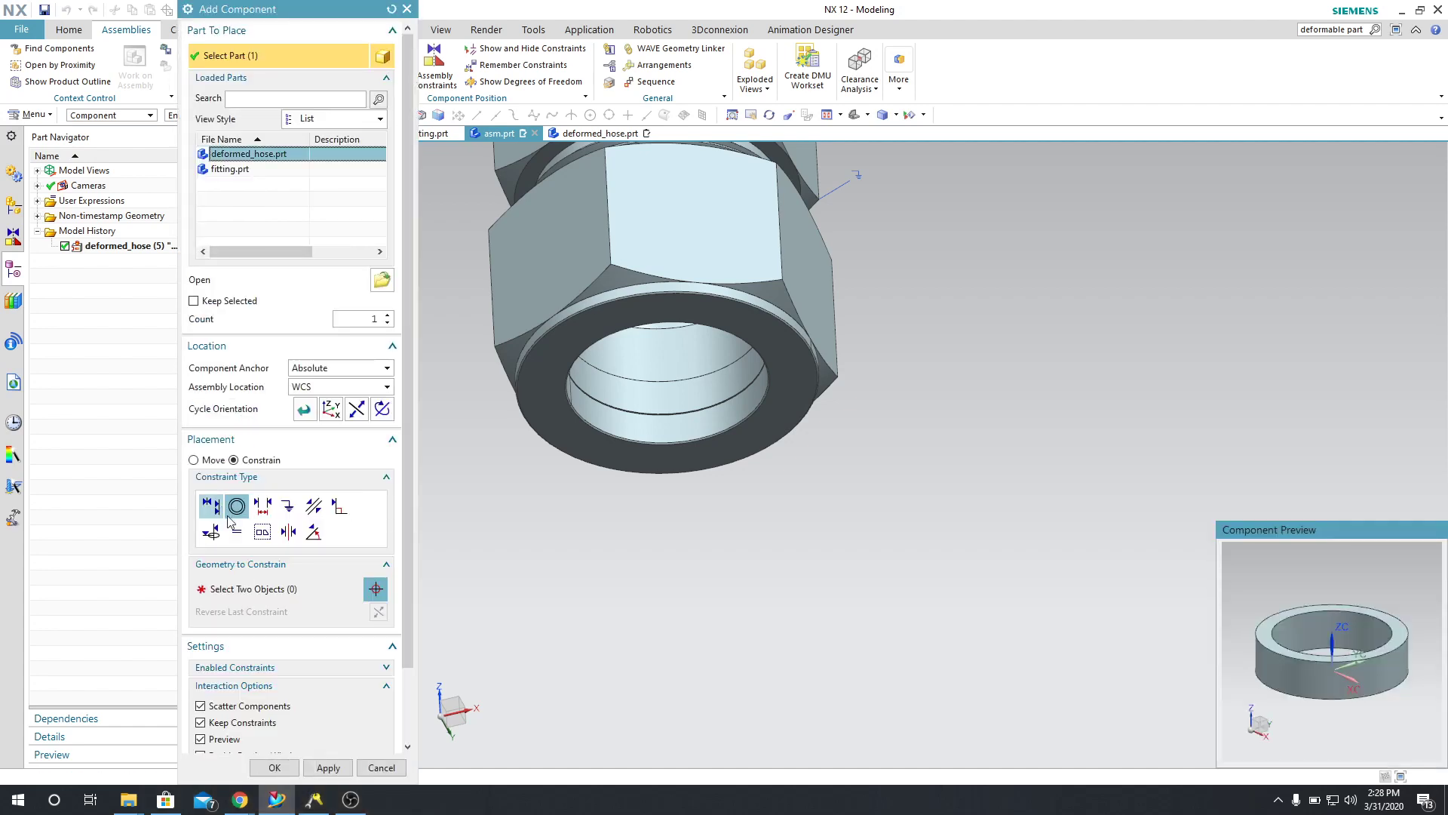
{"action": "scroll", "coordinate": [747, 549], "scroll_direction": "down", "scroll_amount": 5}
{"action": "middle_click_drag", "start_coordinate": [746, 549], "coordinate": [802, 582]}
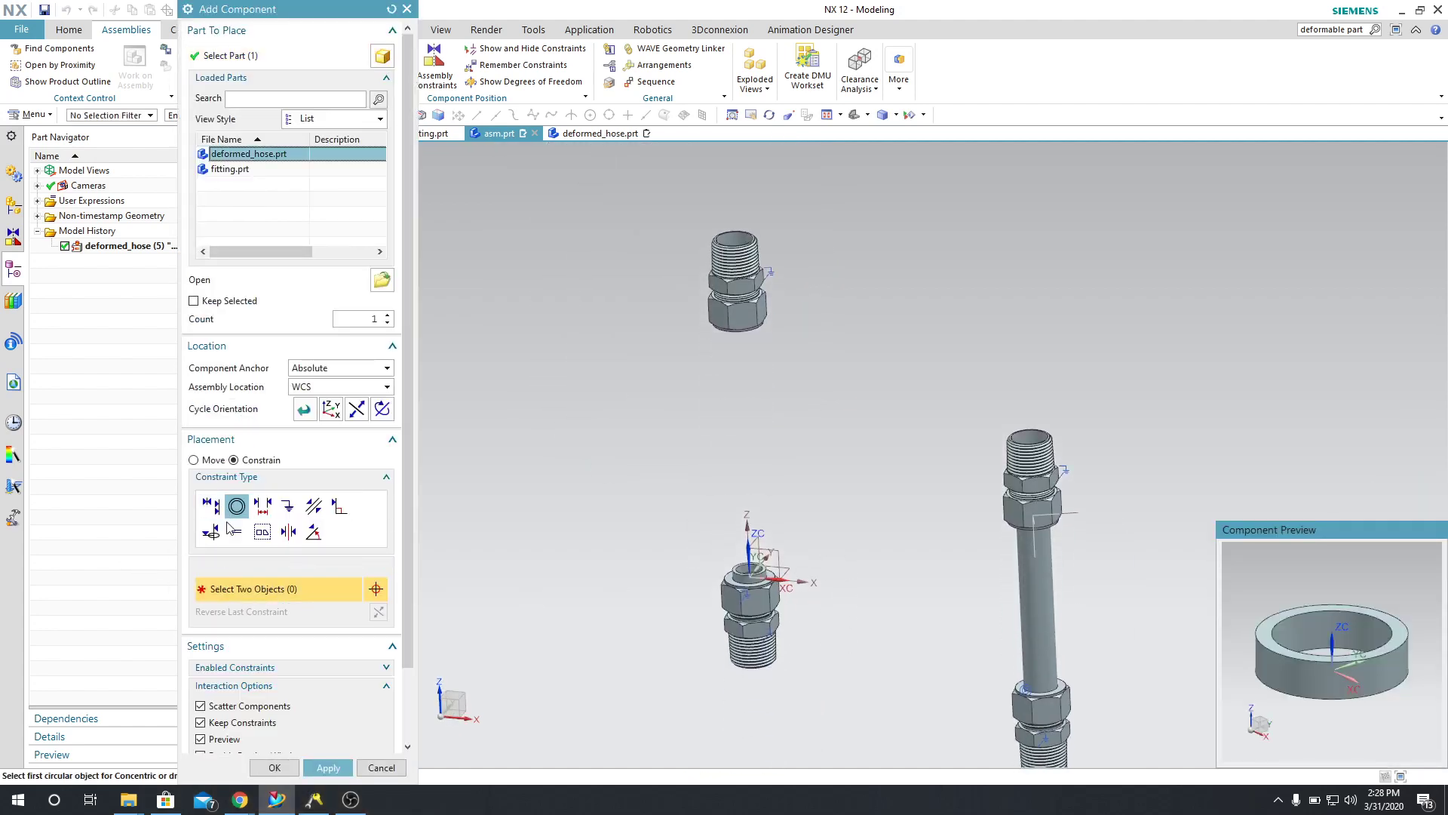
{"action": "left_click", "coordinate": [194, 459]}
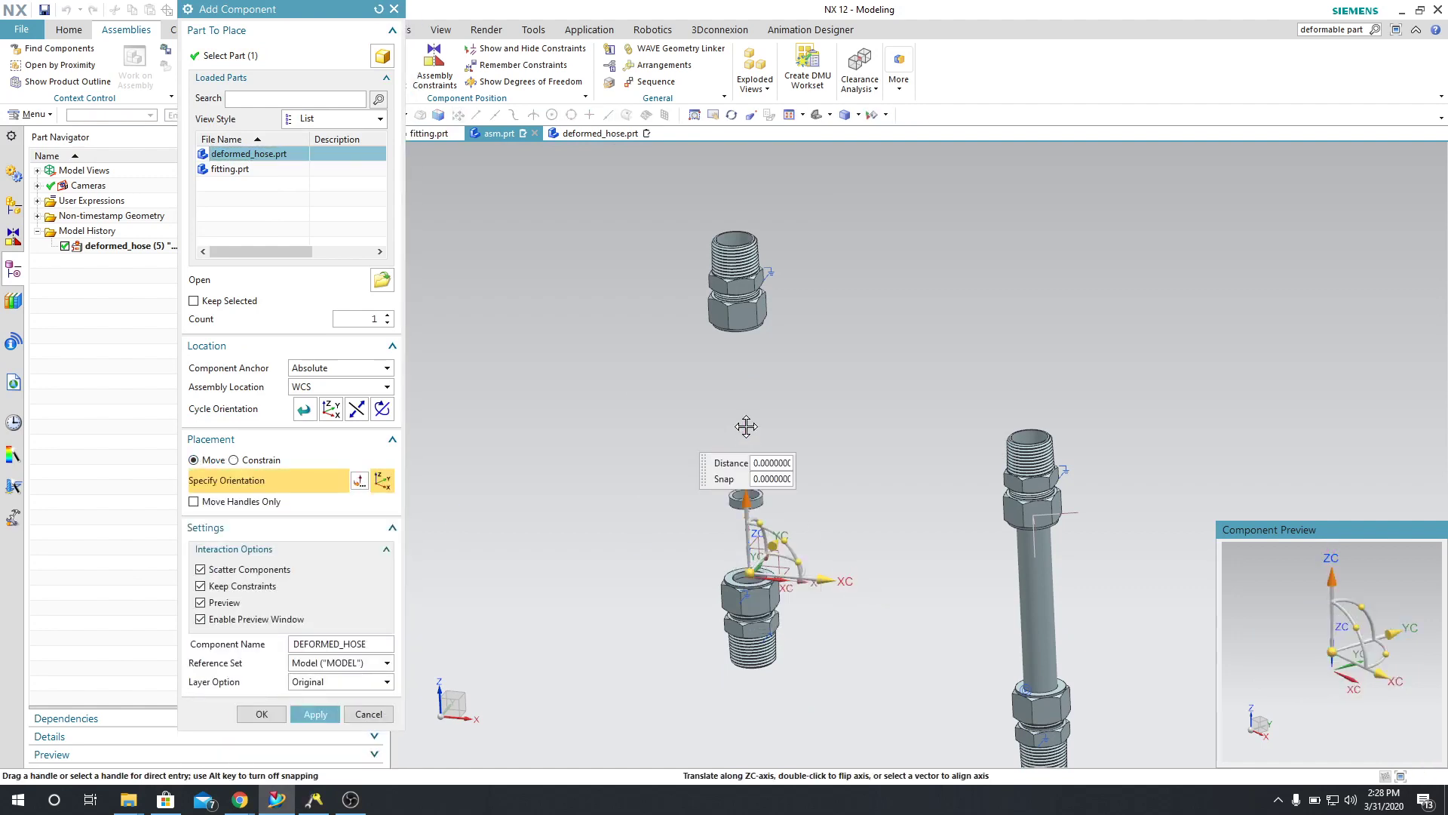
{"action": "left_click", "coordinate": [234, 461]}
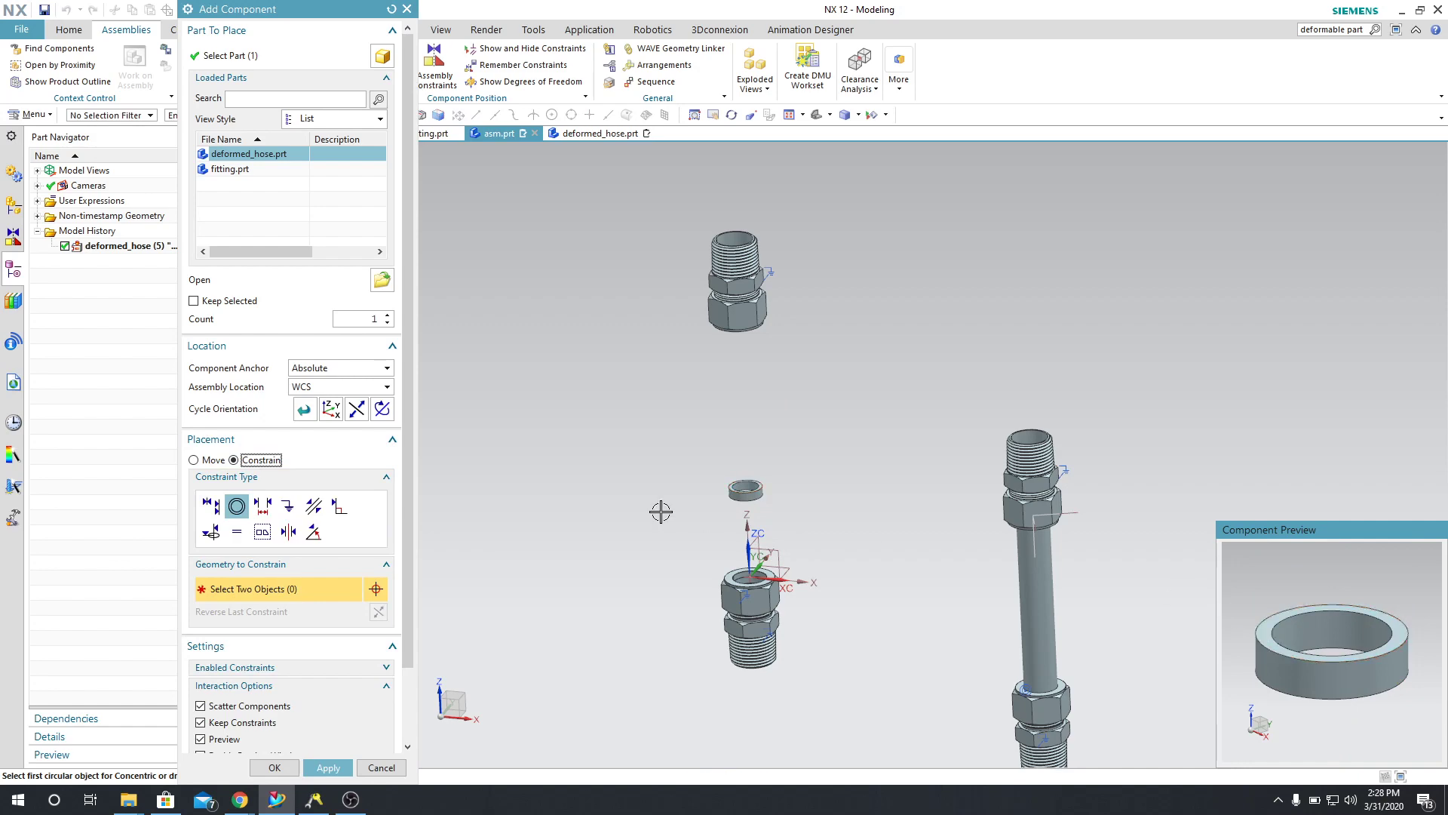
{"action": "scroll", "coordinate": [1314, 660], "scroll_direction": "up", "scroll_amount": 3}
Step: Make the hose end concentric with the empty fitting's bore, reverse it, and place it
{"action": "left_click", "coordinate": [1314, 660]}
{"action": "scroll", "coordinate": [1314, 660], "scroll_direction": "down", "scroll_amount": 3}
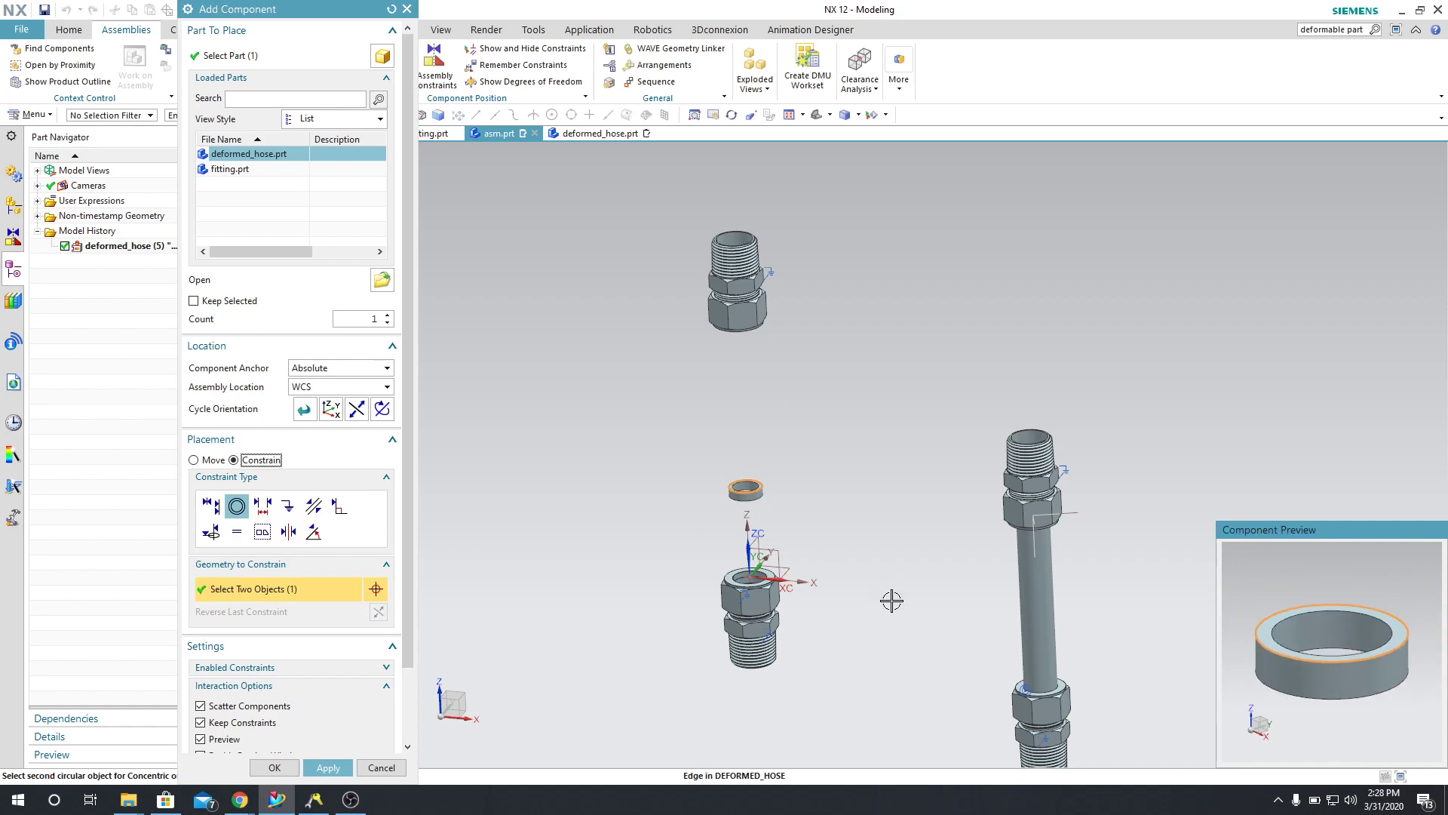
{"action": "scroll", "coordinate": [750, 589], "scroll_direction": "up", "scroll_amount": 5}
{"action": "scroll", "coordinate": [737, 524], "scroll_direction": "up", "scroll_amount": 8}
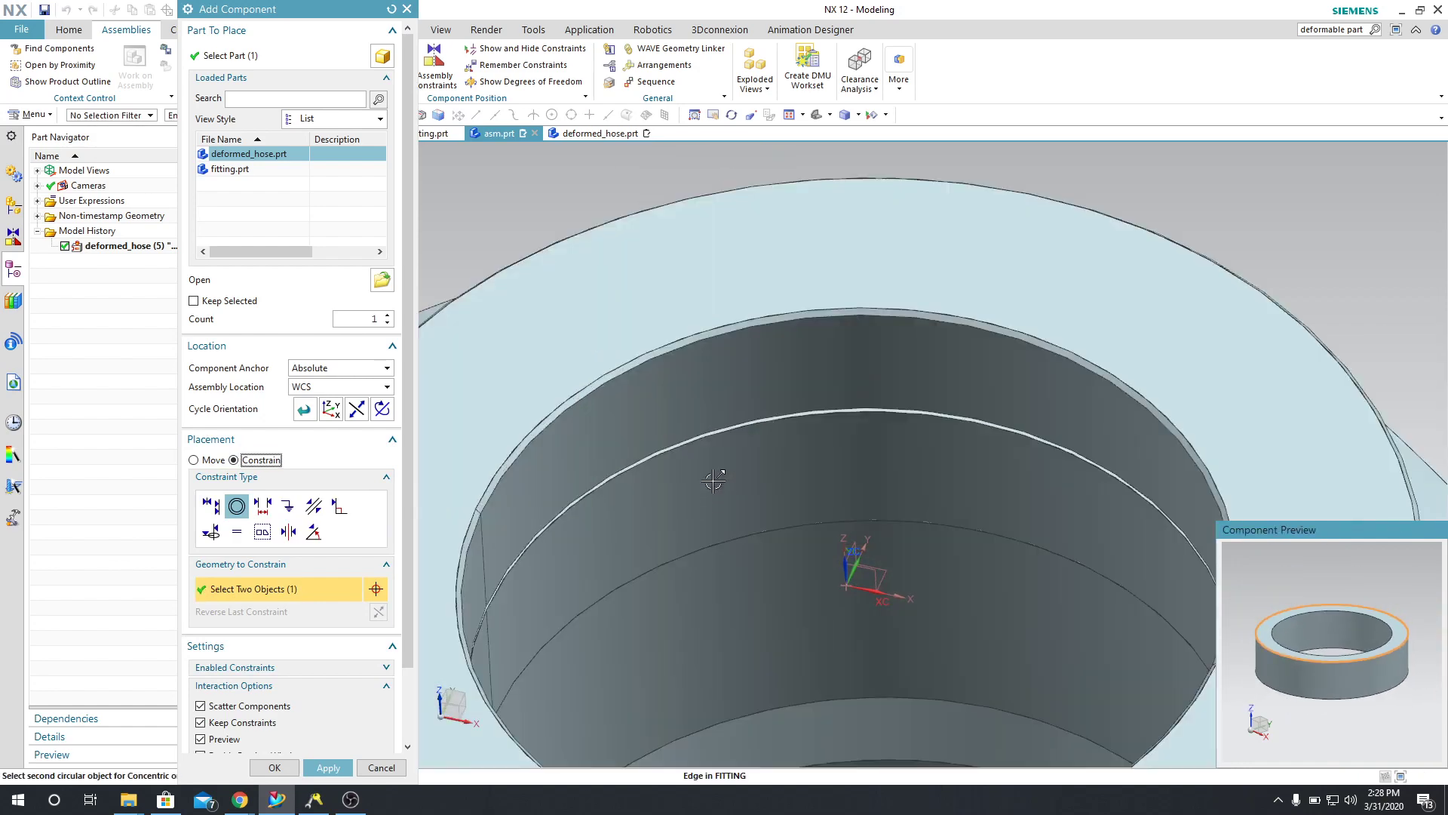
{"action": "left_click", "coordinate": [711, 443]}
{"action": "scroll", "coordinate": [712, 442], "scroll_direction": "down", "scroll_amount": 6}
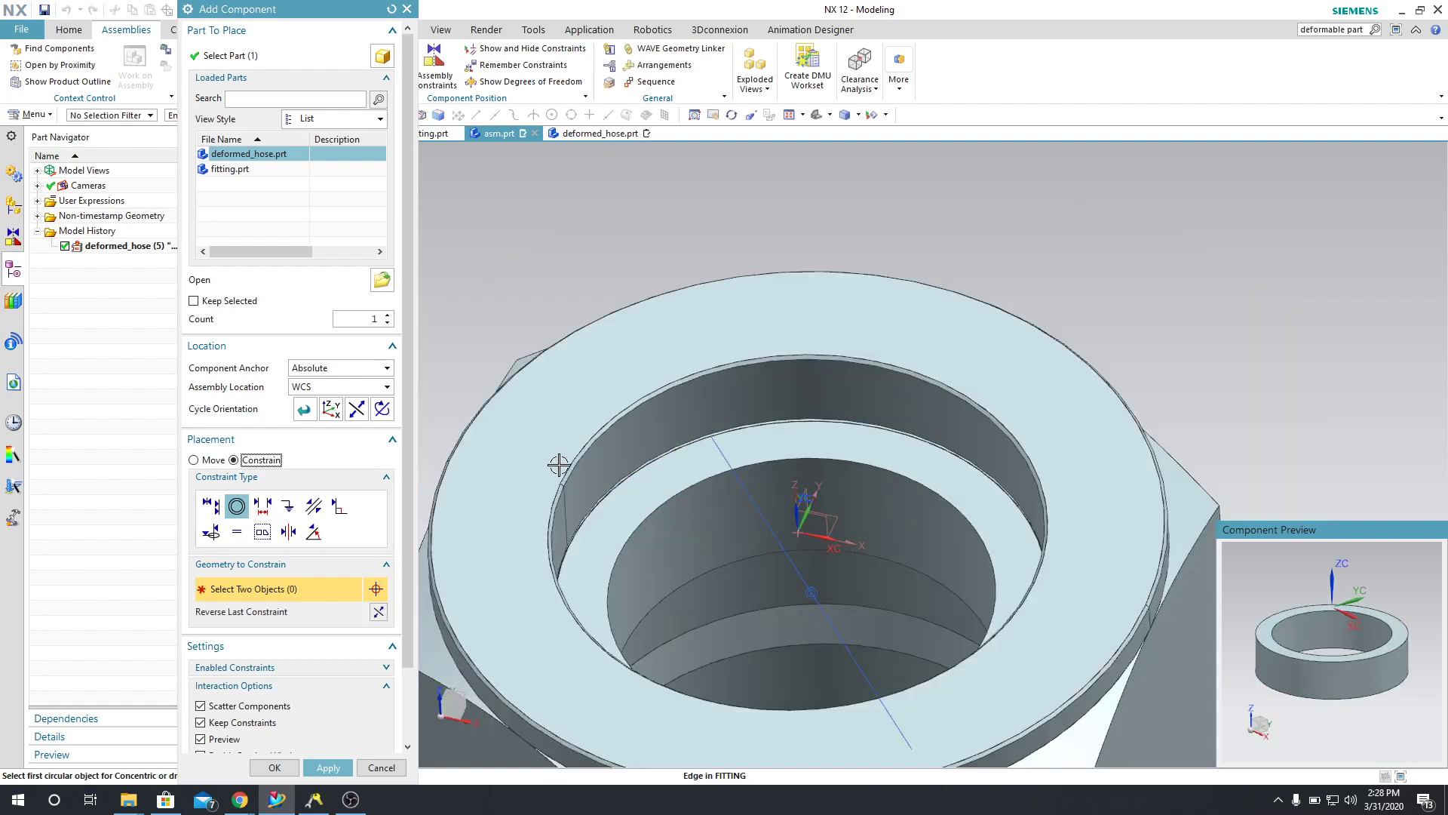
{"action": "left_click", "coordinate": [378, 613]}
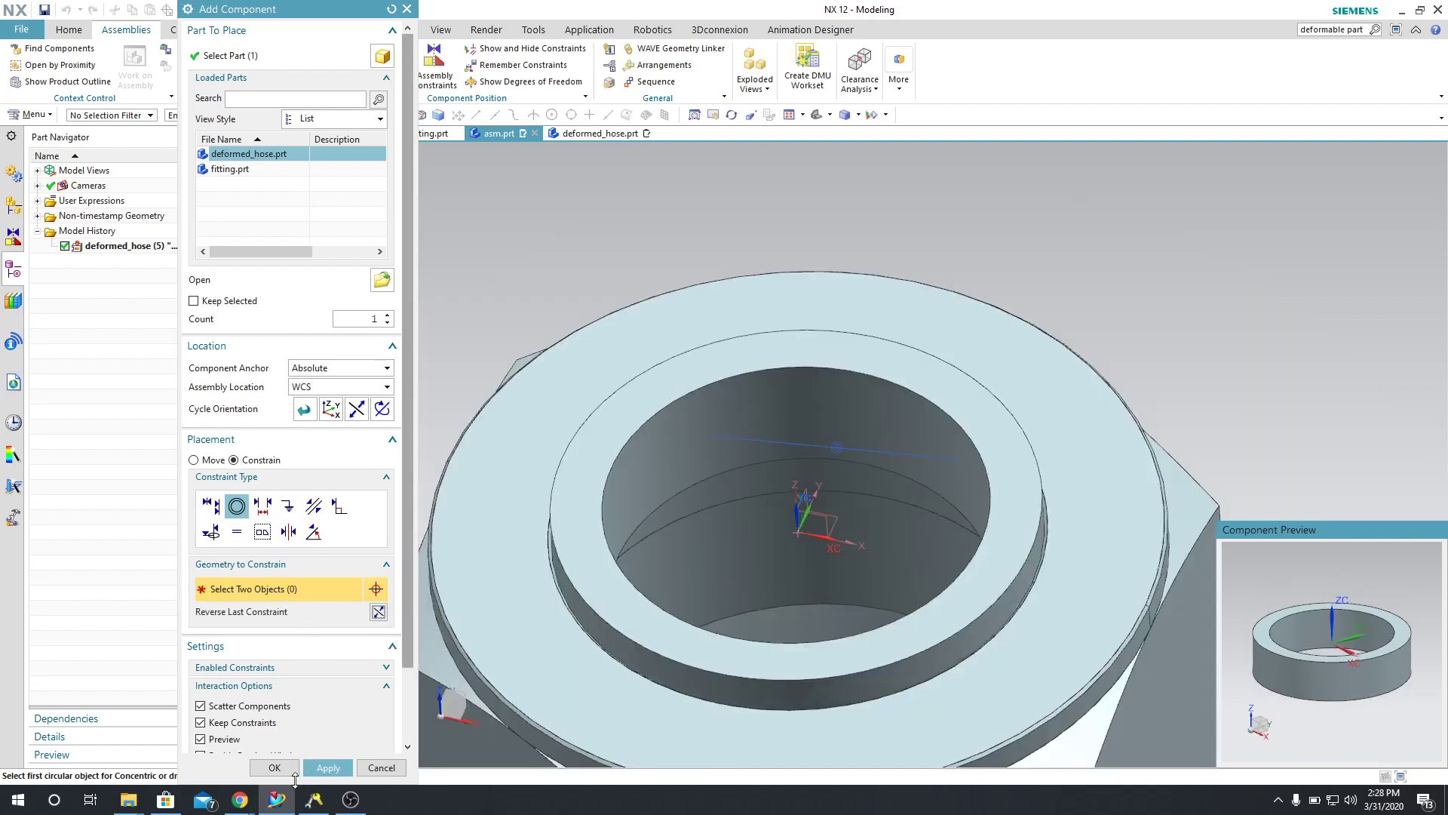
{"action": "left_click", "coordinate": [287, 771]}
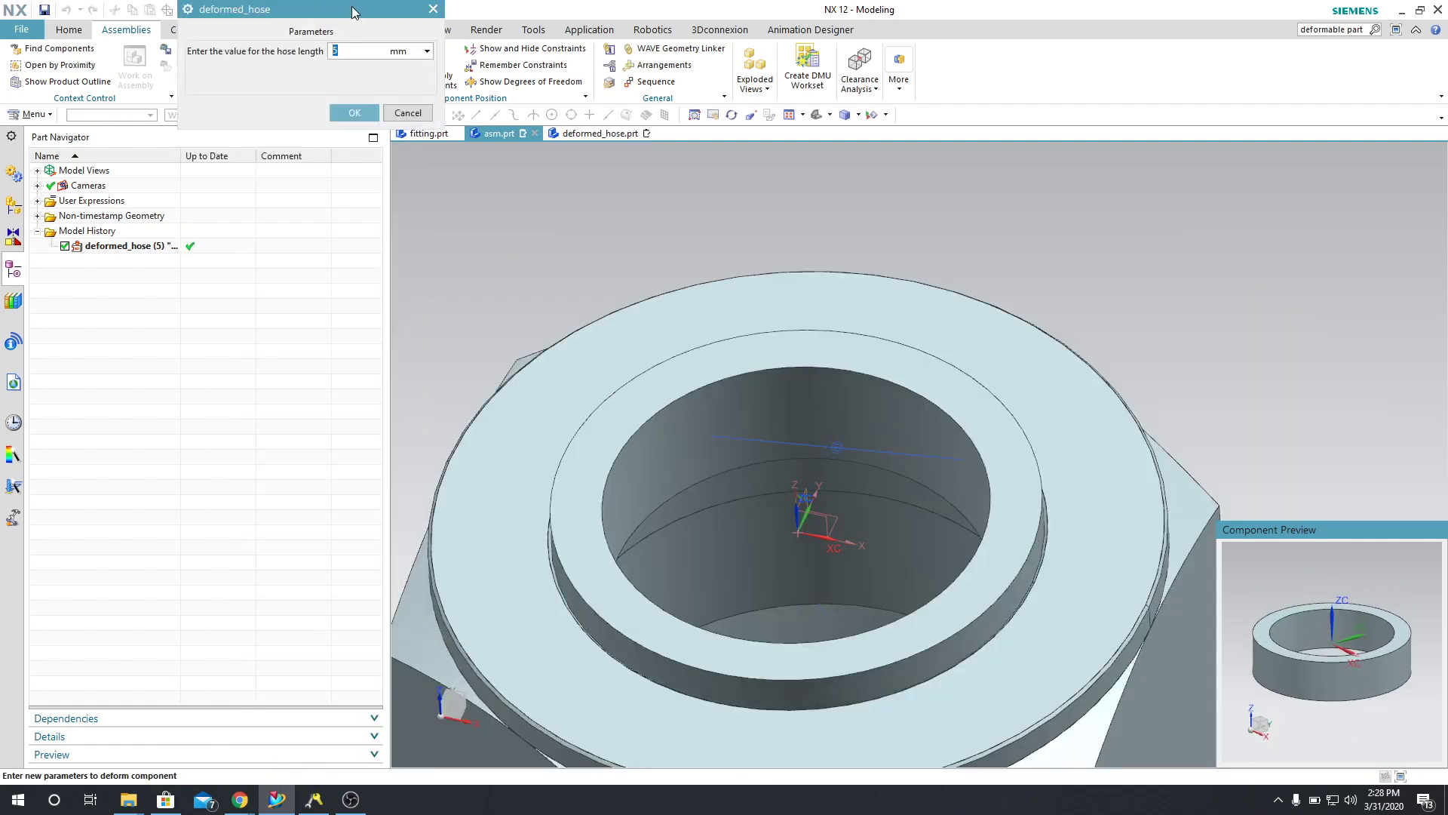
Step: Set the second hose length to 161 mm and orbit to a front view of both hoses
{"action": "left_click_drag", "start_coordinate": [353, 12], "coordinate": [524, 214]}
{"action": "type", "text": "161"}
{"action": "left_click", "coordinate": [525, 314]}
{"action": "scroll", "coordinate": [626, 412], "scroll_direction": "down", "scroll_amount": 5}
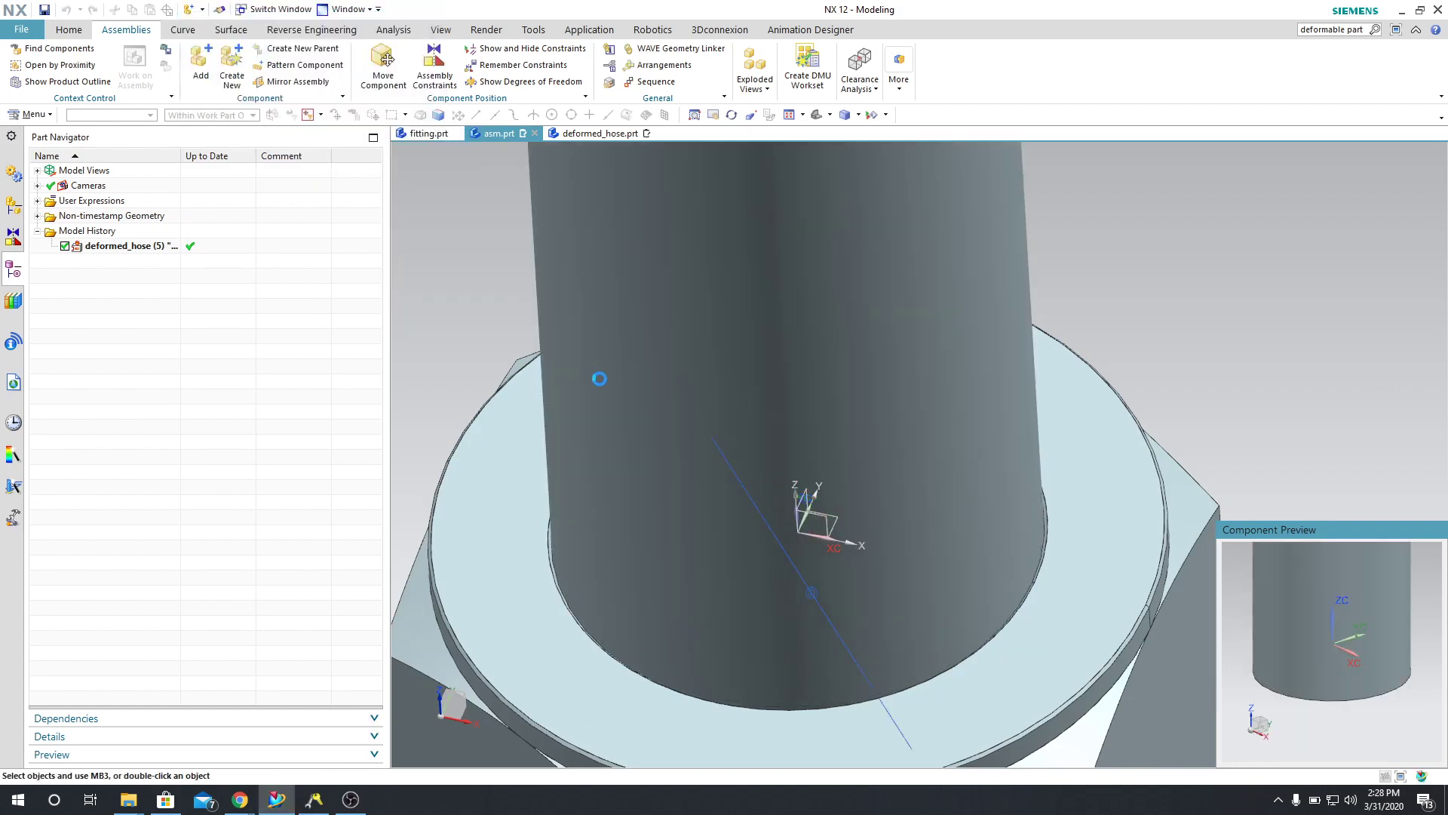
{"action": "scroll", "coordinate": [627, 412], "scroll_direction": "down", "scroll_amount": 5}
{"action": "middle_click_drag", "start_coordinate": [702, 392], "coordinate": [723, 333]}
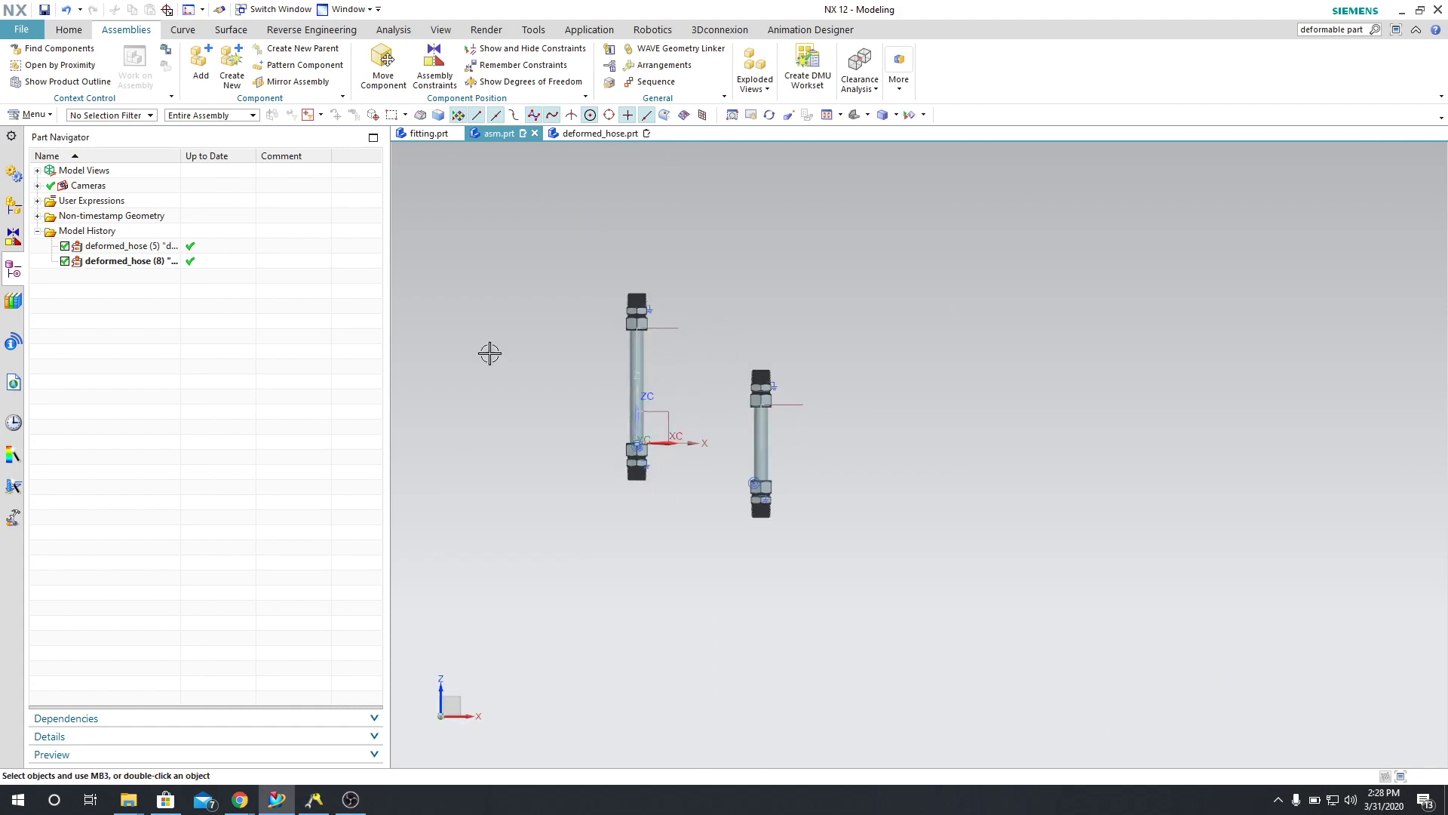
Step: Select the deformed_hose x 2 row in the Assembly Navigator and pan to centre both hoses
{"action": "left_click", "coordinate": [12, 203]}
{"action": "left_click", "coordinate": [129, 236]}
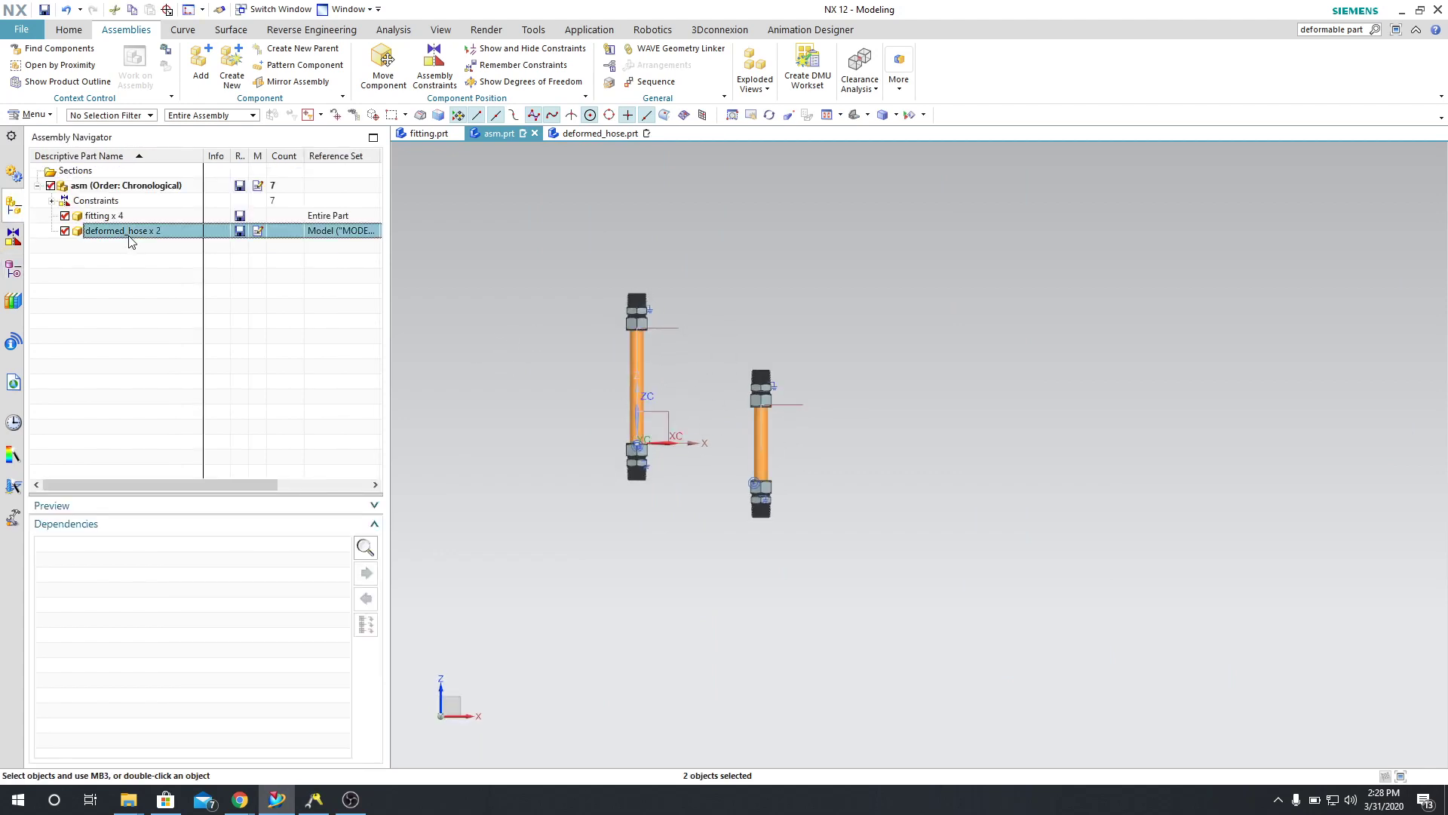
{"action": "scroll", "coordinate": [688, 399], "scroll_direction": "up", "scroll_amount": 1}
{"action": "scroll", "coordinate": [689, 400], "scroll_direction": "up", "scroll_amount": 1}
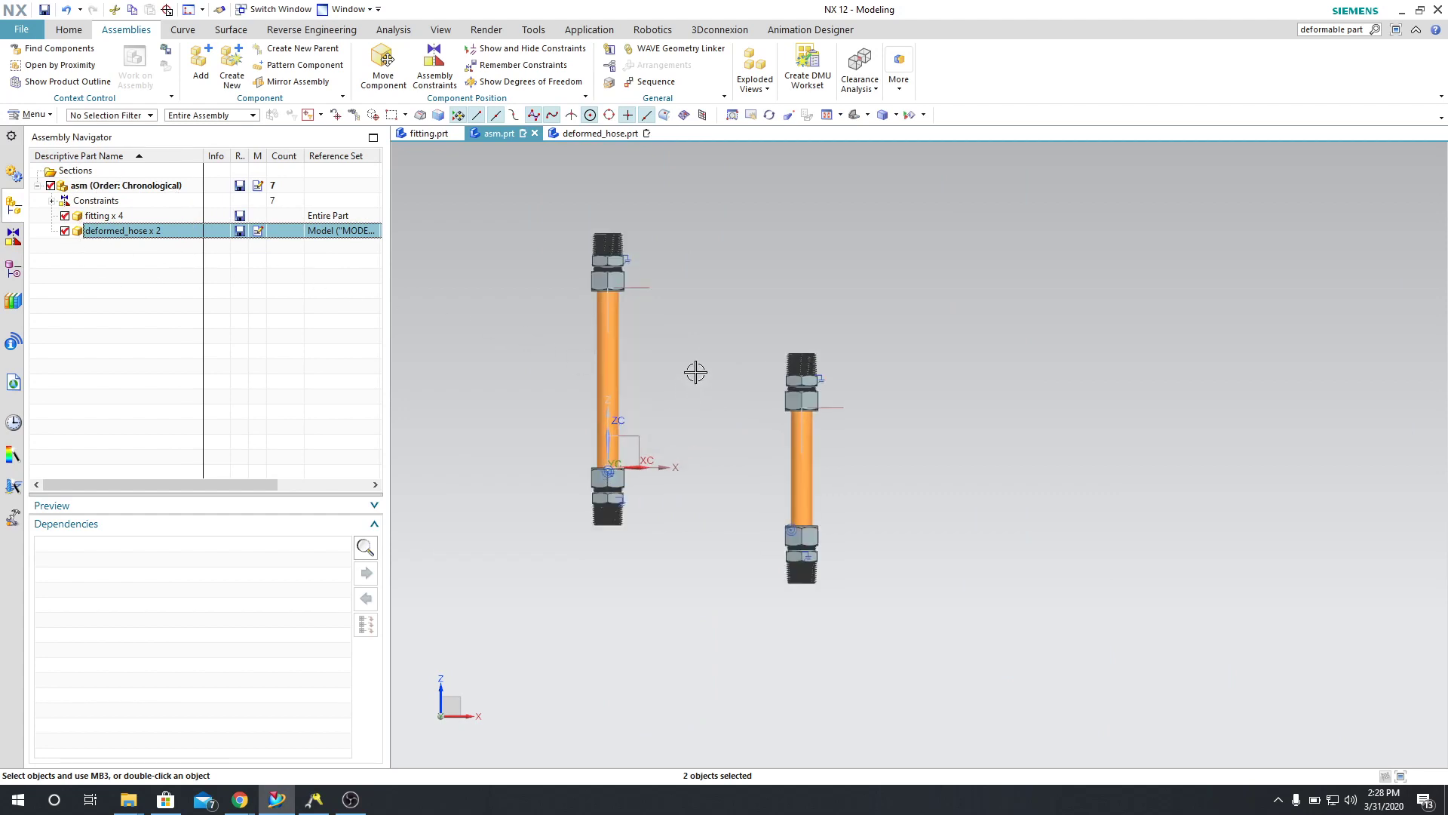
{"action": "mouse_move", "coordinate": [695, 371]}
{"action": "middle_mouse_down", "text": "shift"}
{"action": "mouse_move", "coordinate": [695, 458]}
{"action": "mouse_move", "coordinate": [714, 445]}
{"action": "mouse_move", "coordinate": [698, 362]}
{"action": "mouse_move", "coordinate": [676, 518]}
{"action": "mouse_move", "coordinate": [693, 451]}
{"action": "mouse_move", "coordinate": [698, 504]}
{"action": "mouse_move", "coordinate": [686, 491]}
{"action": "mouse_move", "coordinate": [760, 490]}
{"action": "middle_mouse_up", "text": "shift"}
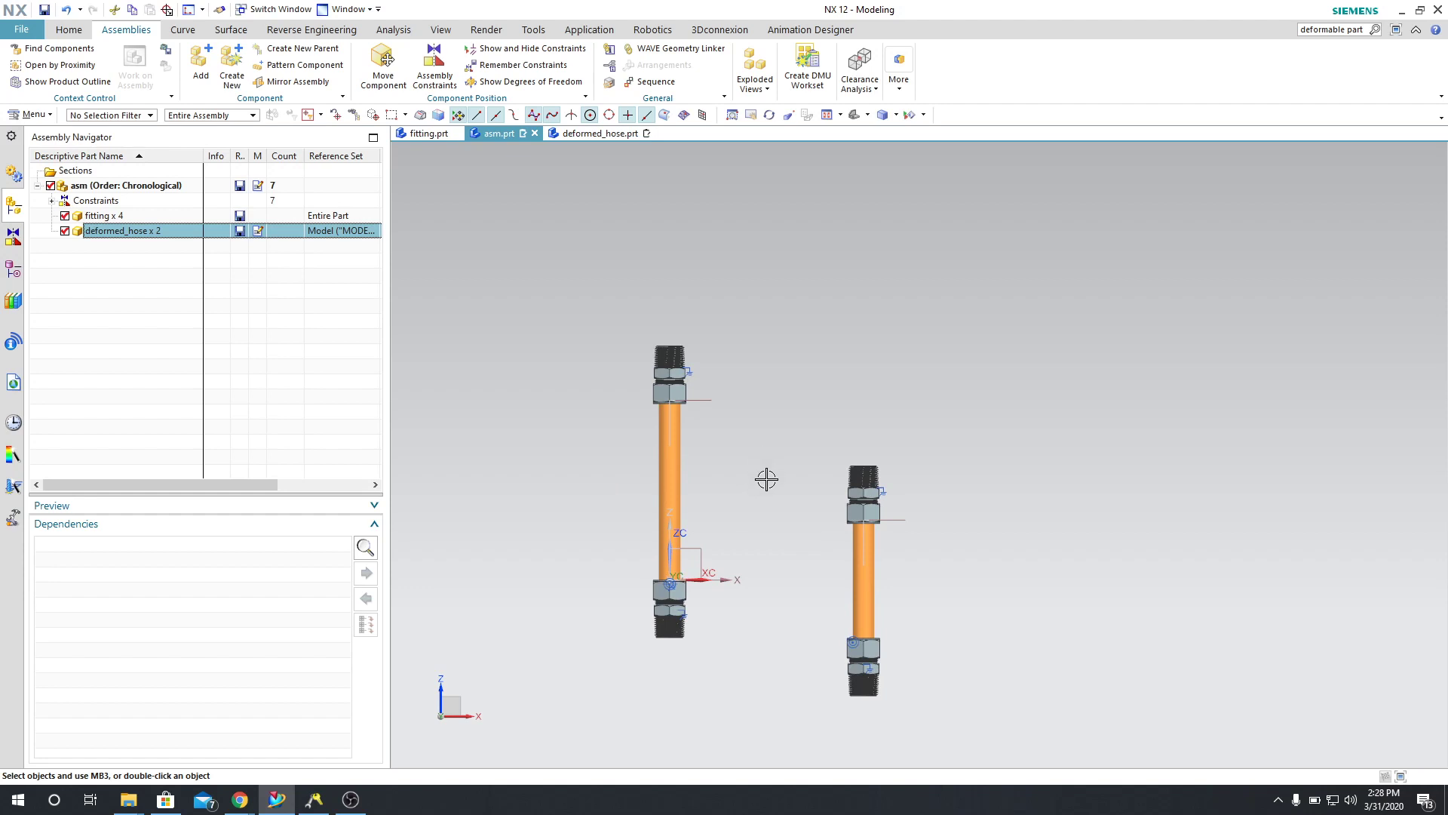
{"action": "mouse_move", "coordinate": [768, 479]}
{"action": "middle_mouse_down", "text": "shift"}
{"action": "mouse_move", "coordinate": [728, 492]}
{"action": "mouse_move", "coordinate": [785, 490]}
{"action": "mouse_move", "coordinate": [784, 460]}
{"action": "middle_mouse_up", "text": "shift"}
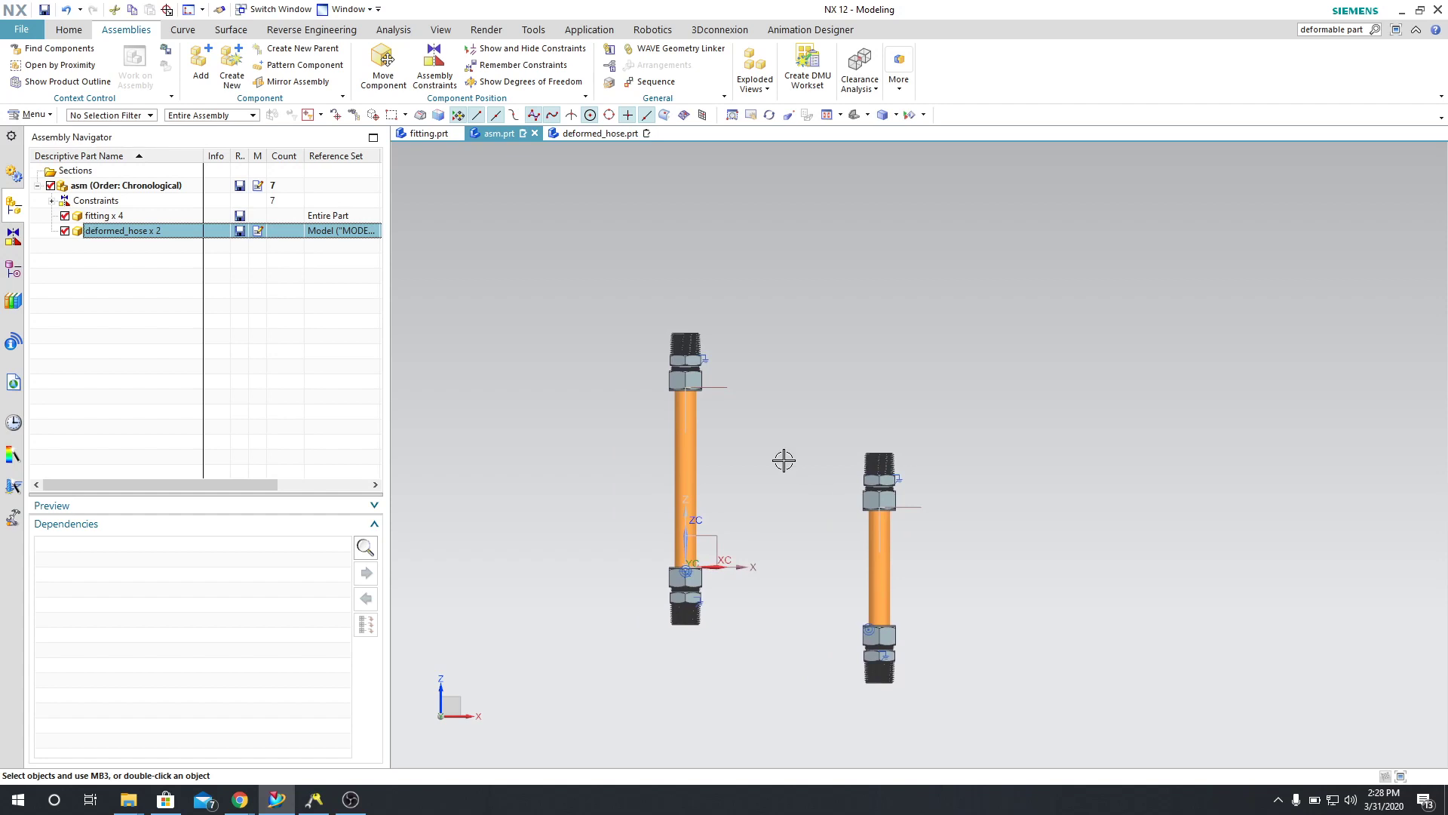